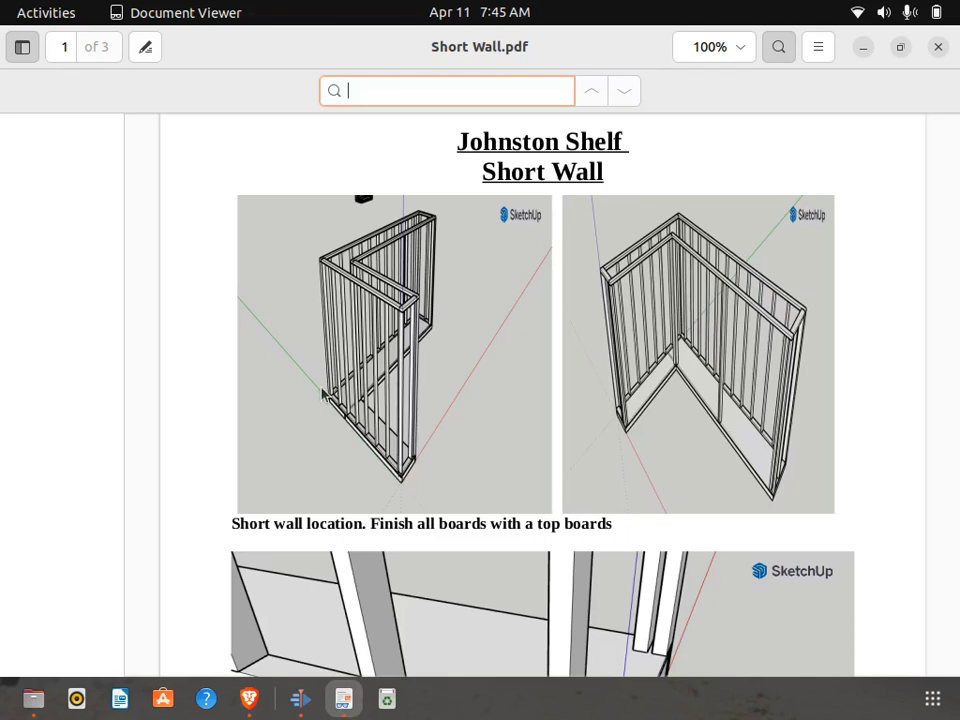
# - Scroll Short Wall.pdf down to the wall-base close-up showing the 3 1/2" and 1' 4" dimensions
pyautogui.scroll(-2, 635, 452)
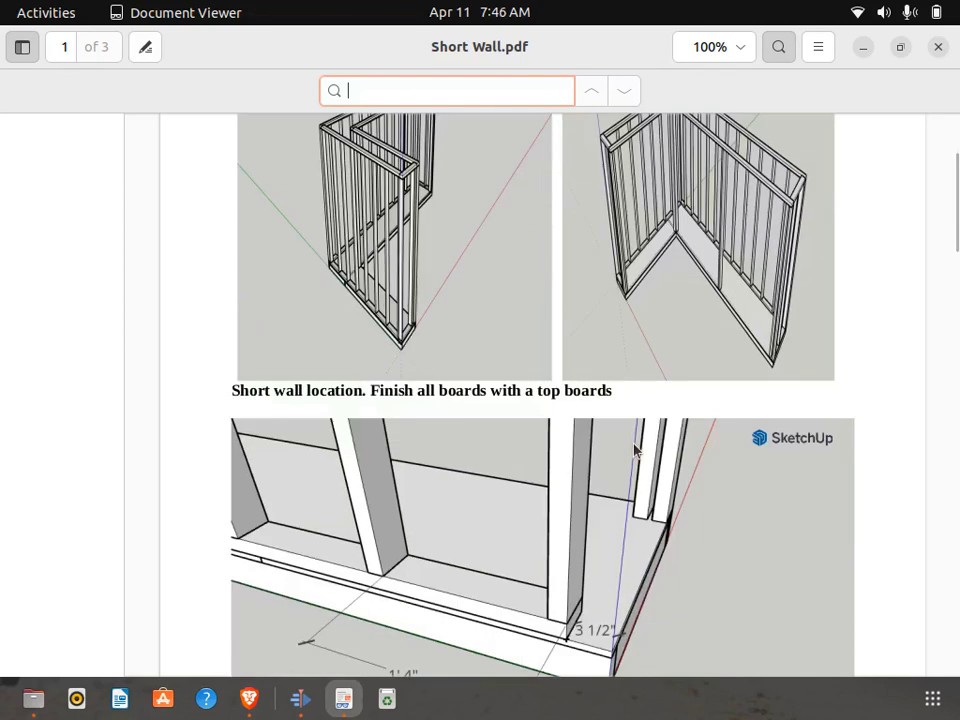
pyautogui.scroll(-1, 562, 588)
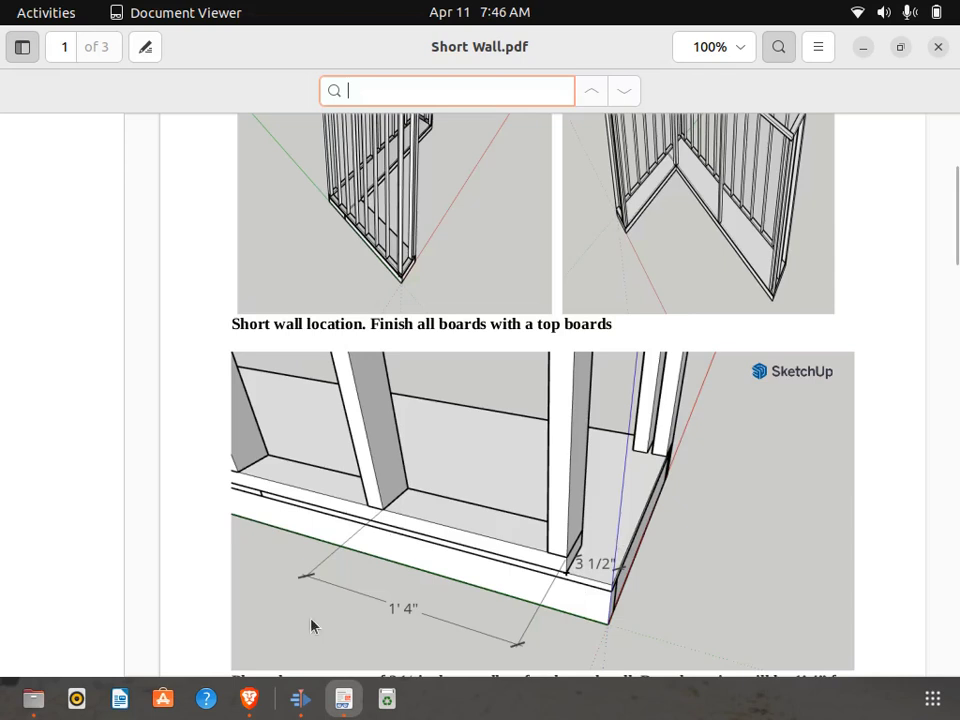
# - Bring up the shelf model in SketchUp and choose the Tape Measure tool
pyautogui.click(249, 698)
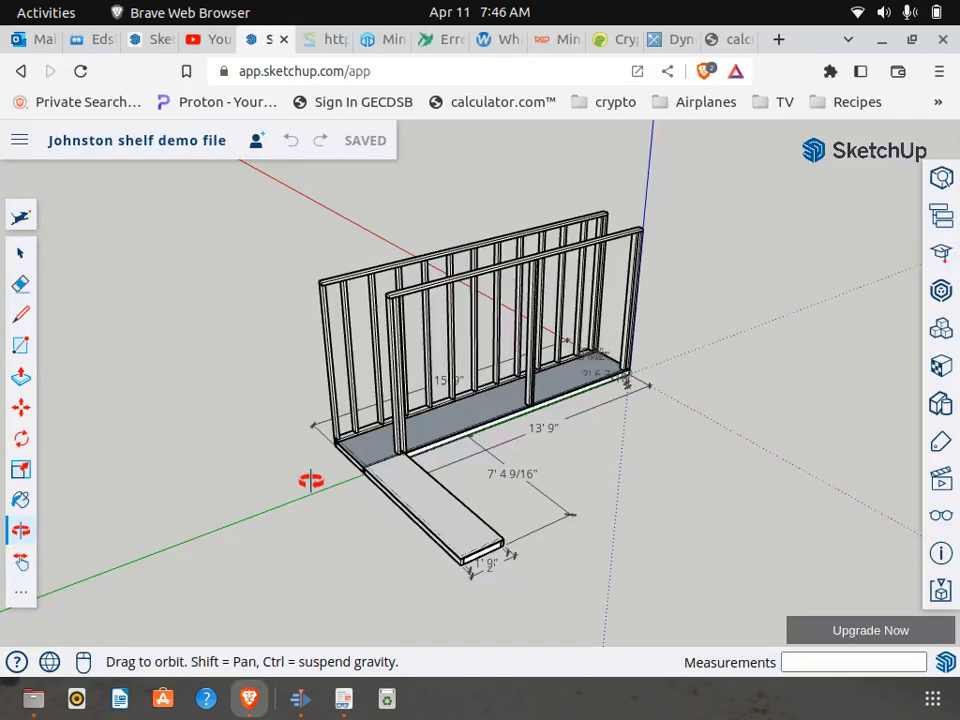
pyautogui.moveTo(381, 564); pyautogui.dragTo(14, 556)
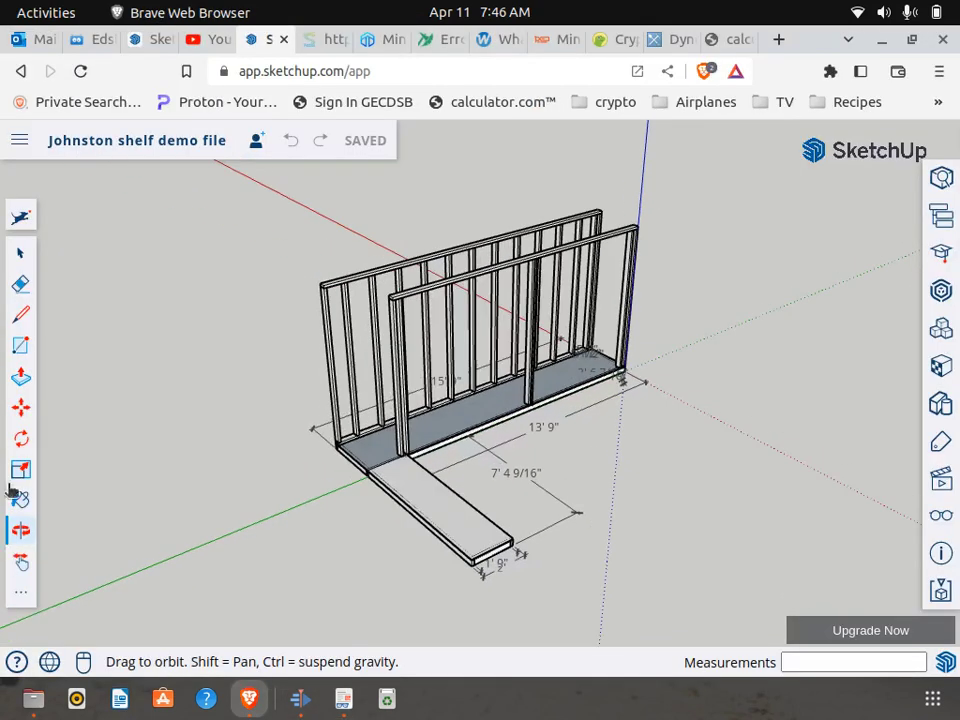
pyautogui.click(22, 566)
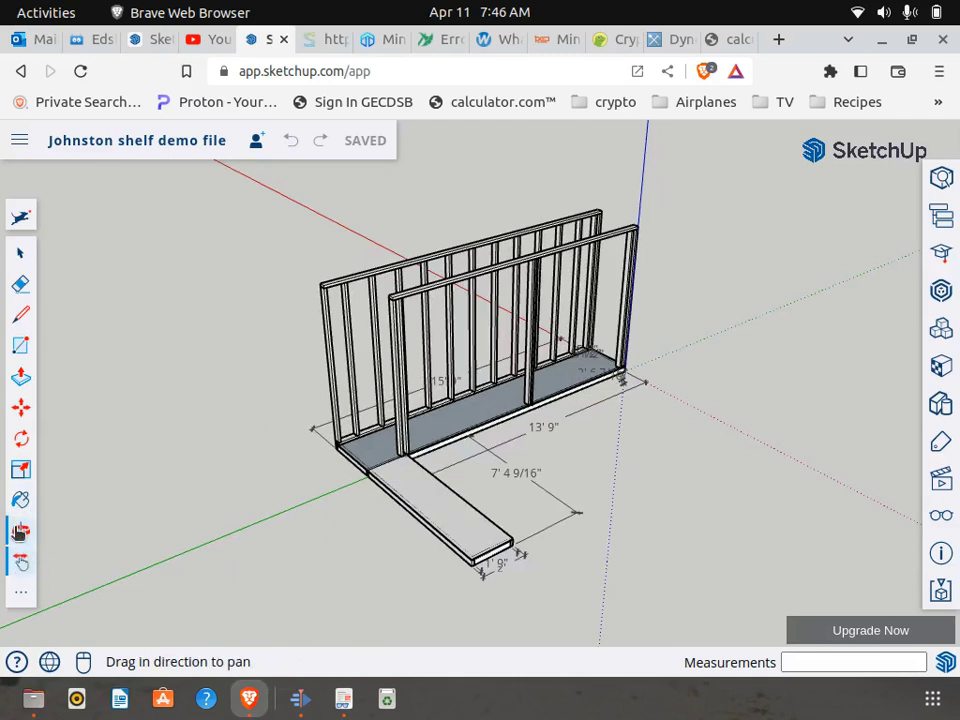
pyautogui.click(19, 532)
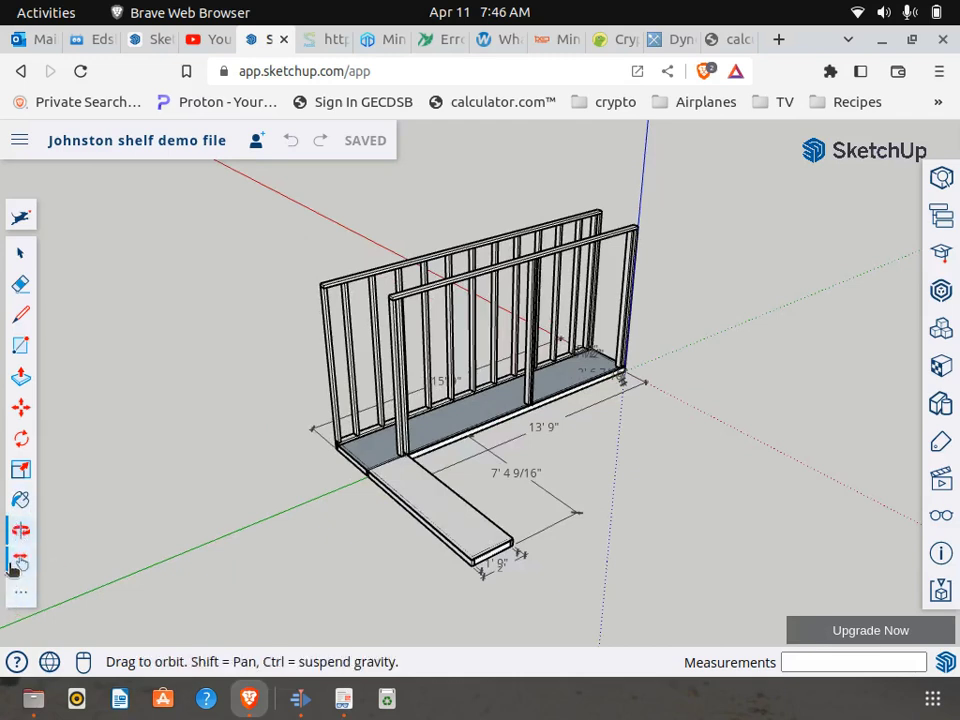
pyautogui.click(21, 594)
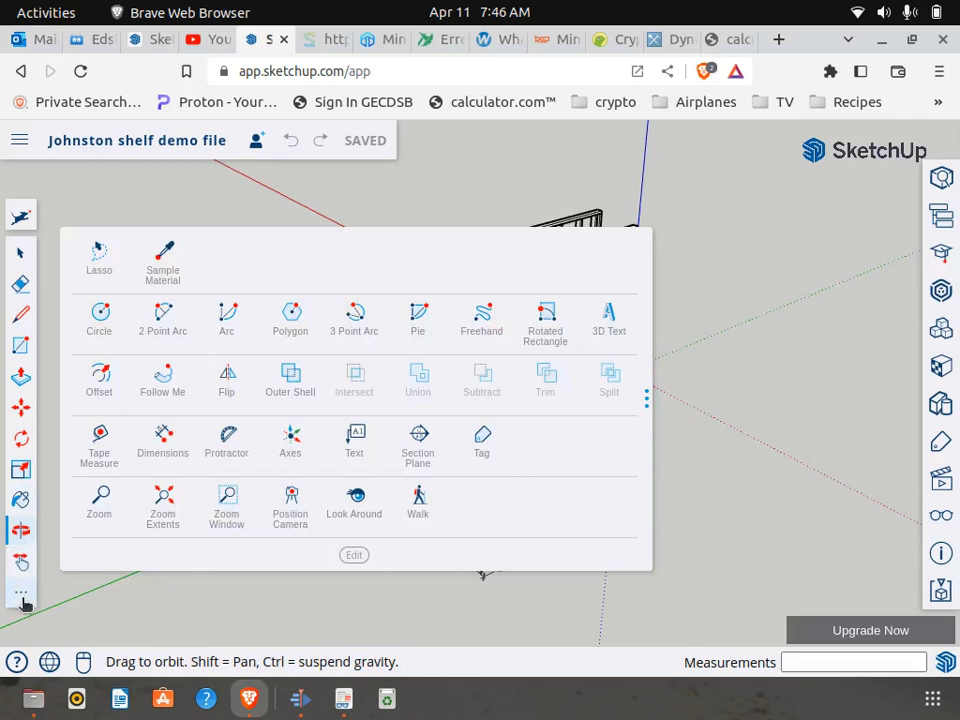
pyautogui.click(100, 437)
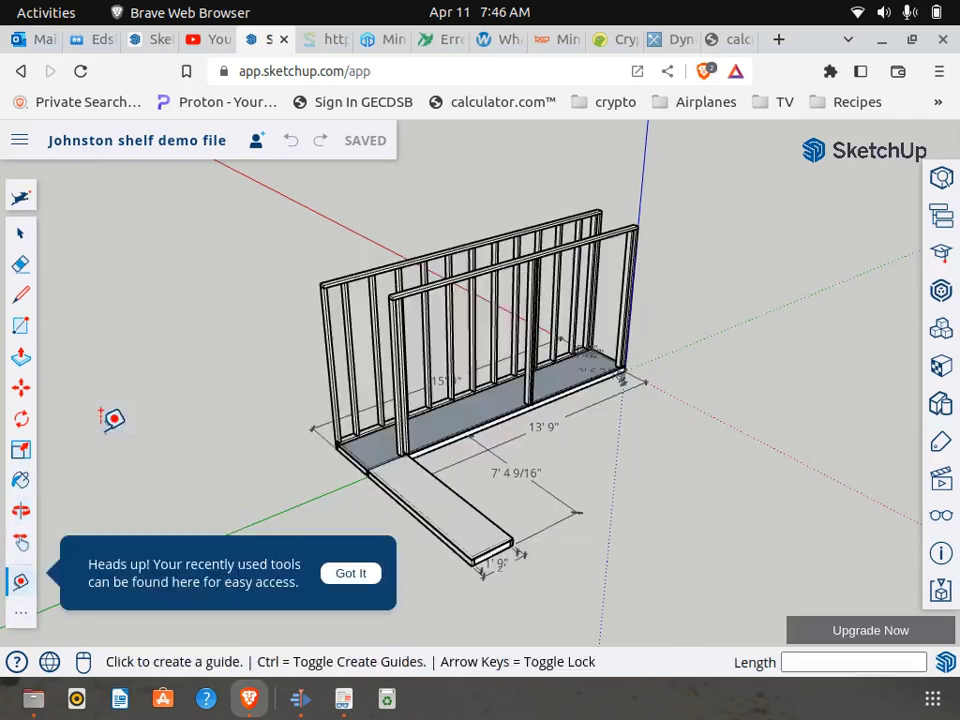
pyautogui.click(362, 584)
# - Mark a guide point 3.5" from the short board's end corner along its edge
pyautogui.scroll(5, 505, 540)
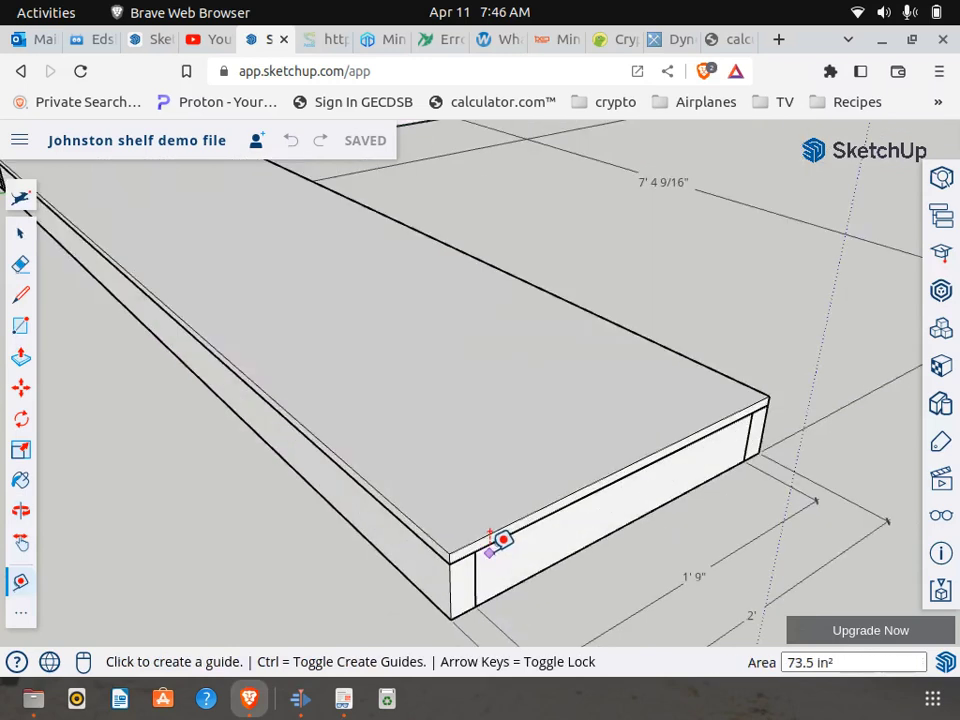
pyautogui.scroll(3, 500, 540)
pyautogui.click(401, 553)
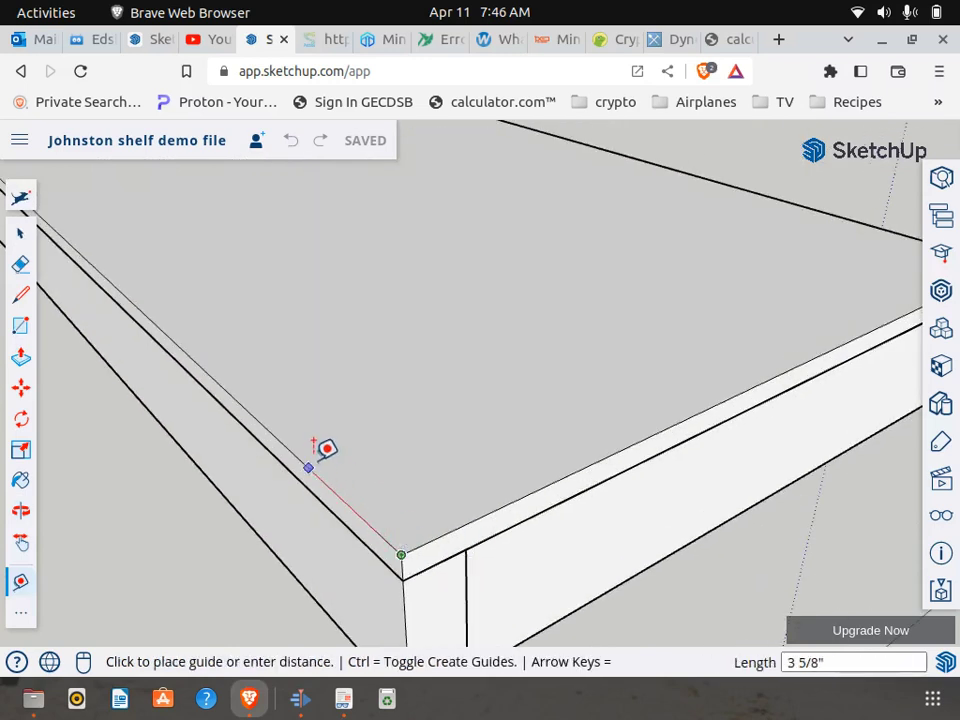
pyautogui.write('3.5')
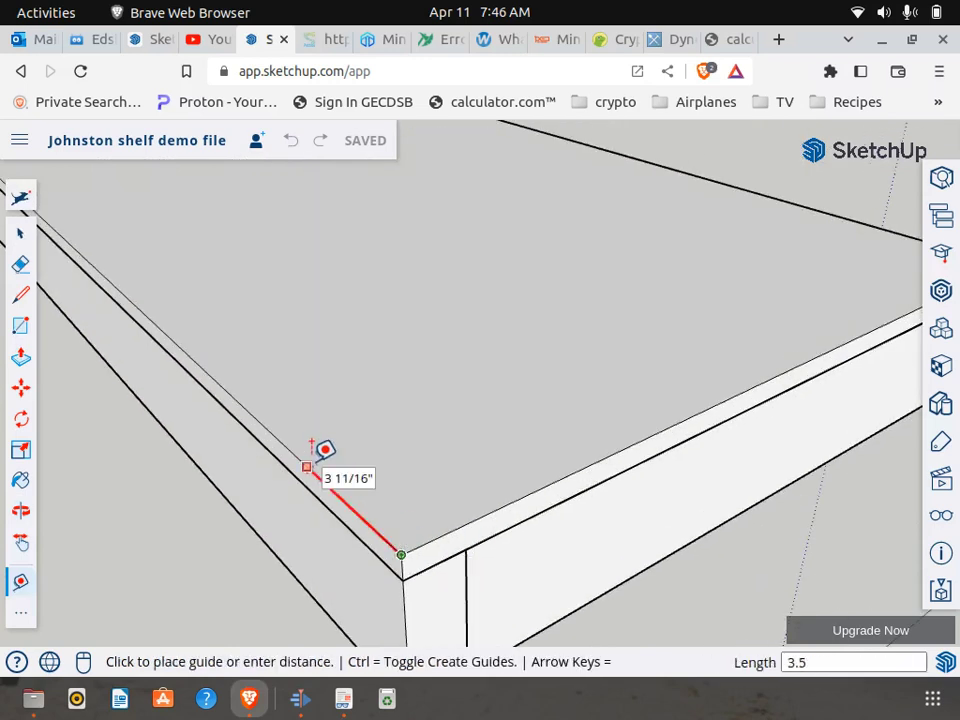
pyautogui.press('Return')
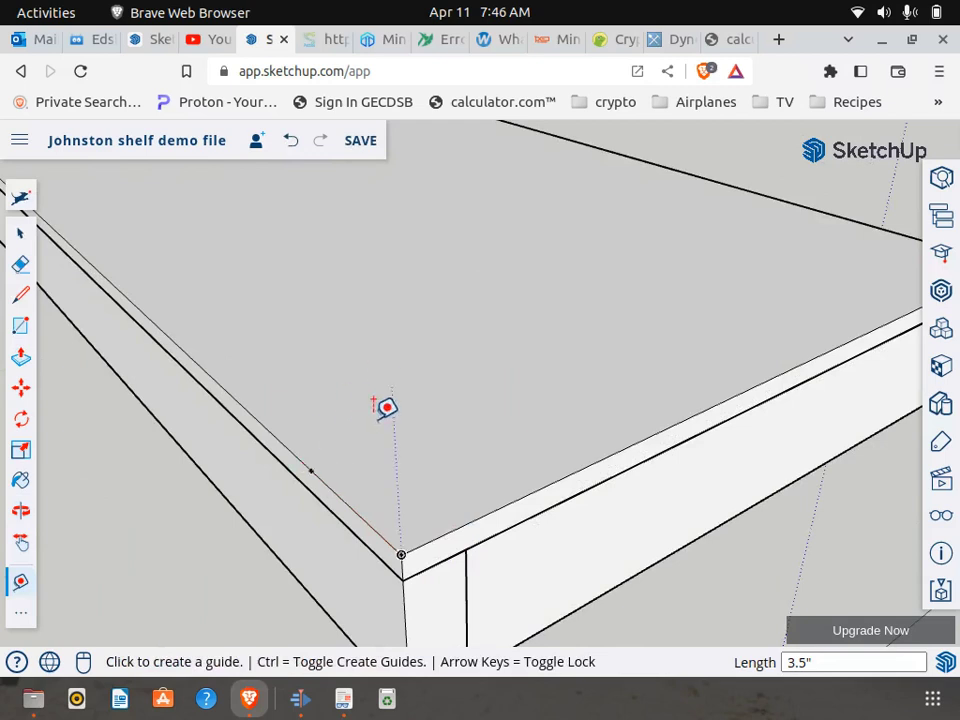
pyautogui.scroll(-6, 630, 431)
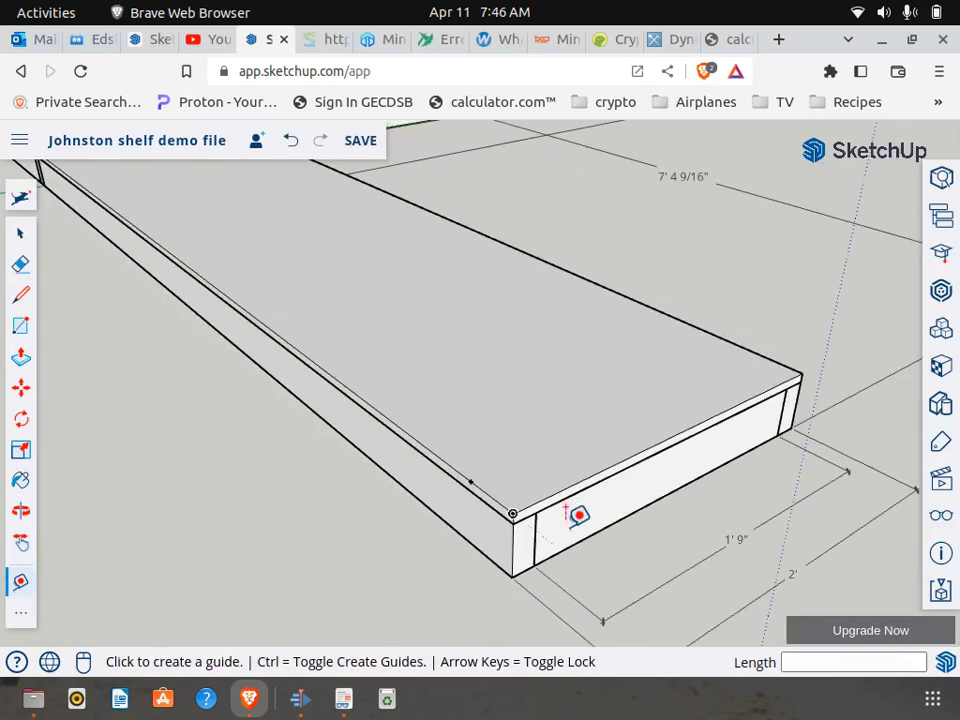
pyautogui.scroll(-2, 540, 505)
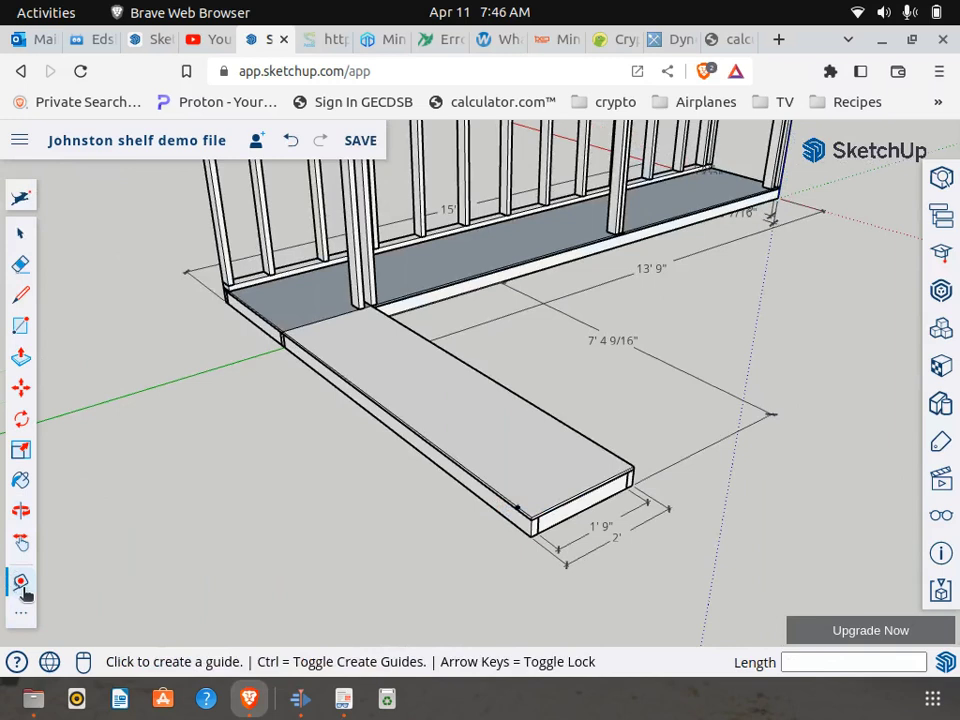
# - Copy the thin strip from the wall base and set the copy away from the frame
pyautogui.click(21, 510)
pyautogui.moveTo(176, 433); pyautogui.dragTo(8, 505)
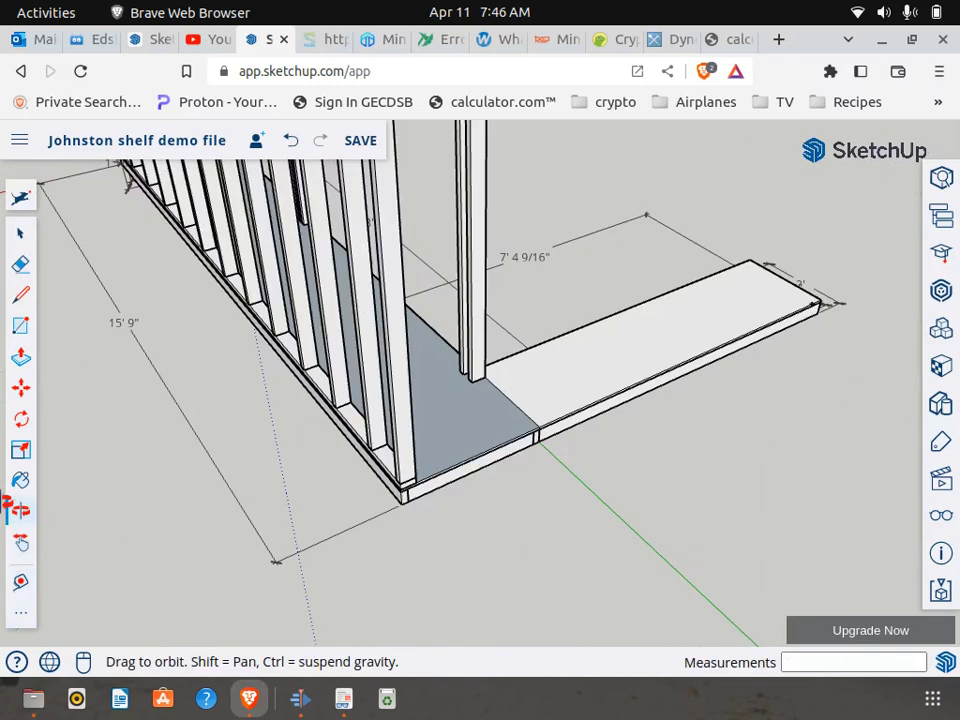
pyautogui.click(21, 388)
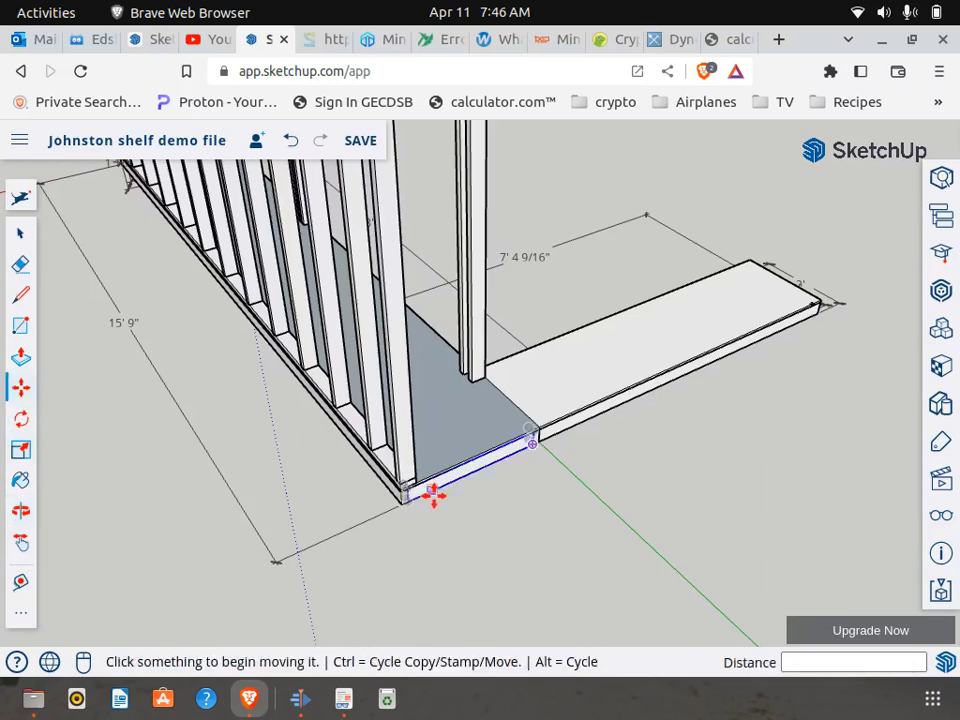
pyautogui.scroll(4, 433, 553)
pyautogui.scroll(5, 400, 495)
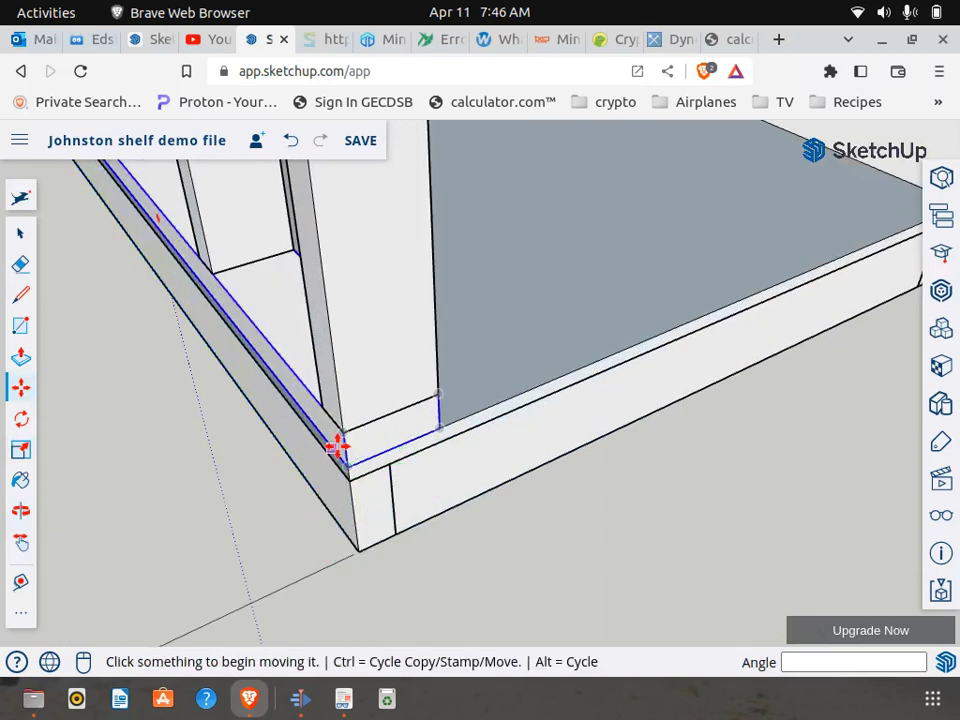
pyautogui.click(347, 447)
pyautogui.scroll(-3, 418, 482)
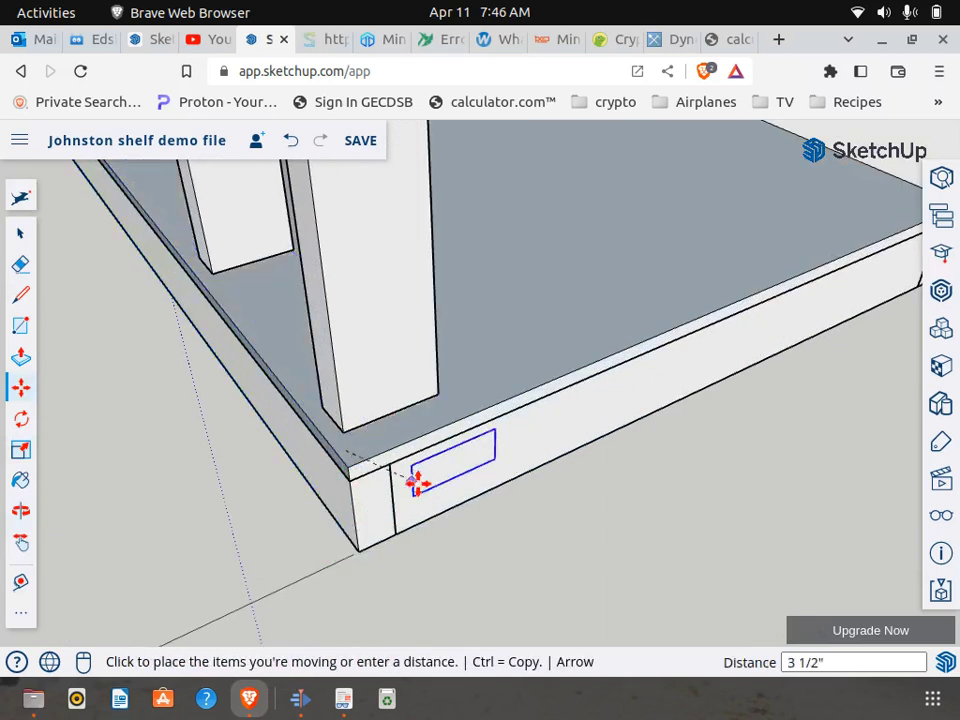
pyautogui.press('ctrl')
pyautogui.scroll(-3, 321, 621)
pyautogui.scroll(-5, 100, 475)
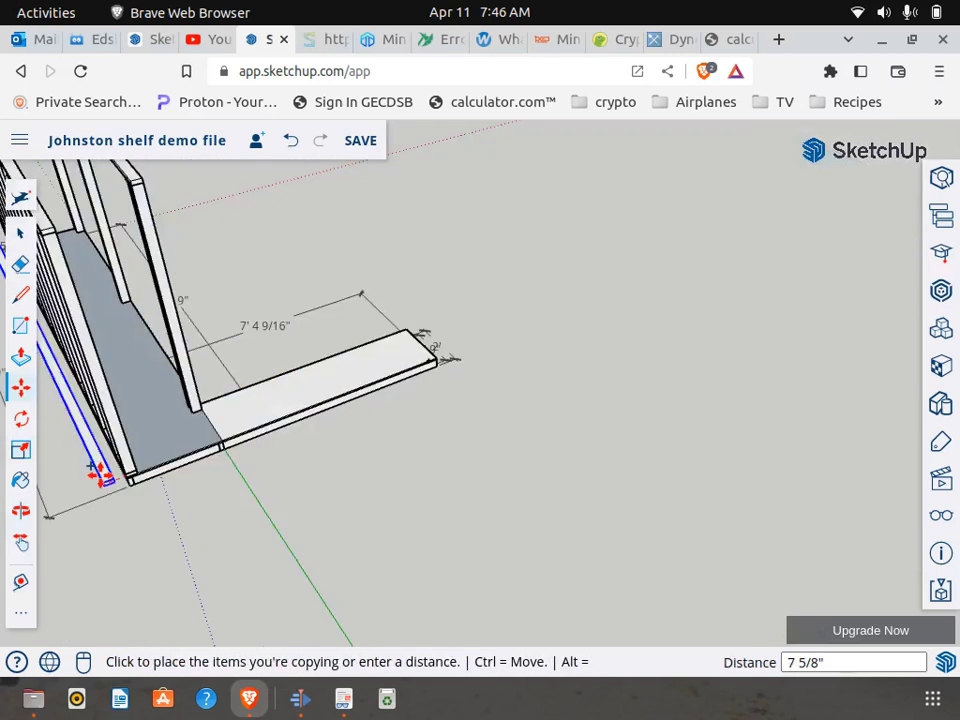
pyautogui.scroll(-1, 100, 473)
pyautogui.click(319, 497)
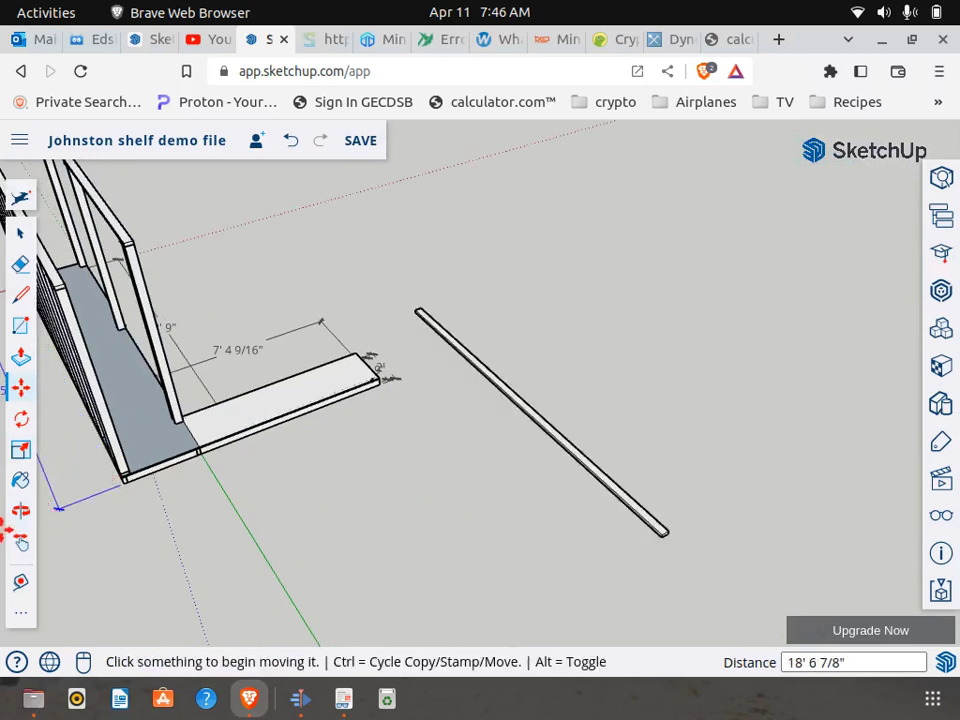
# - Rotate the copied strip 90 degrees
pyautogui.click(20, 418)
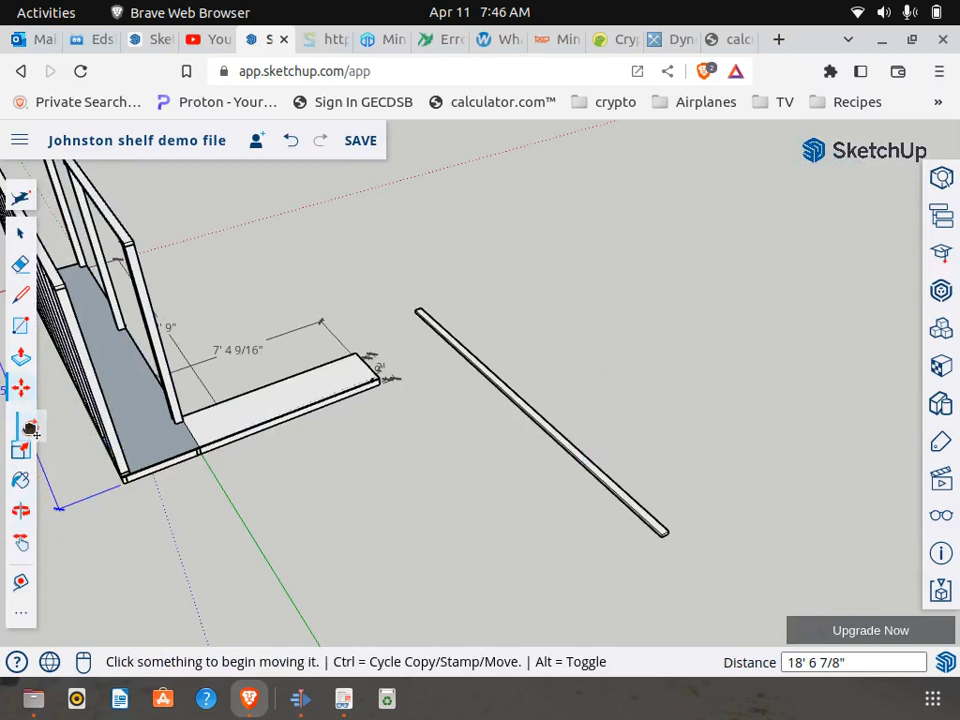
pyautogui.click(22, 388)
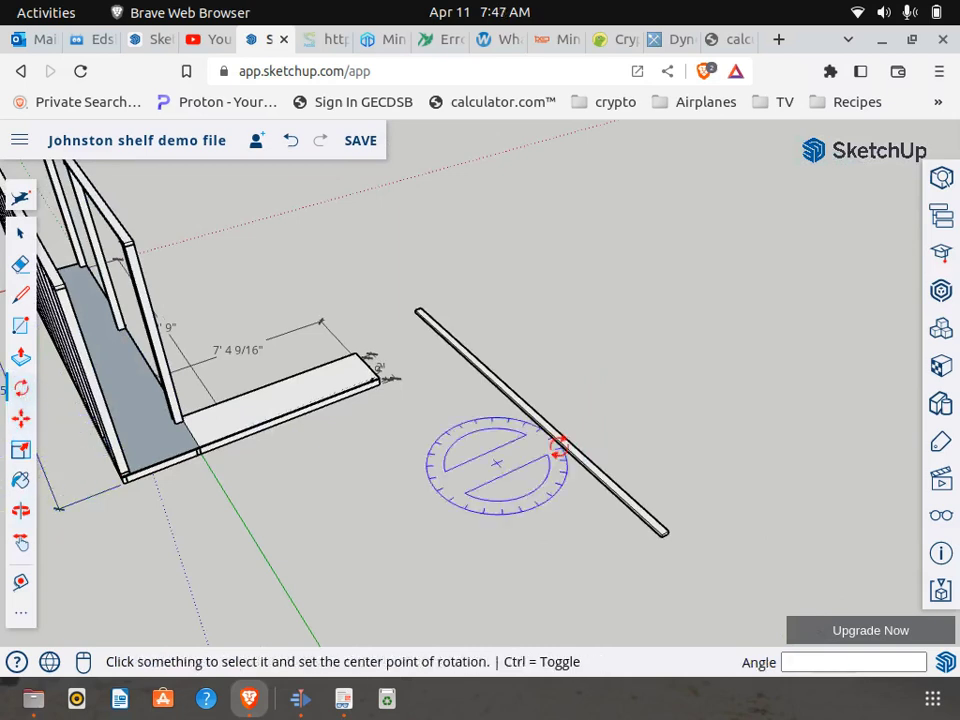
pyautogui.click(553, 436)
pyautogui.click(552, 435)
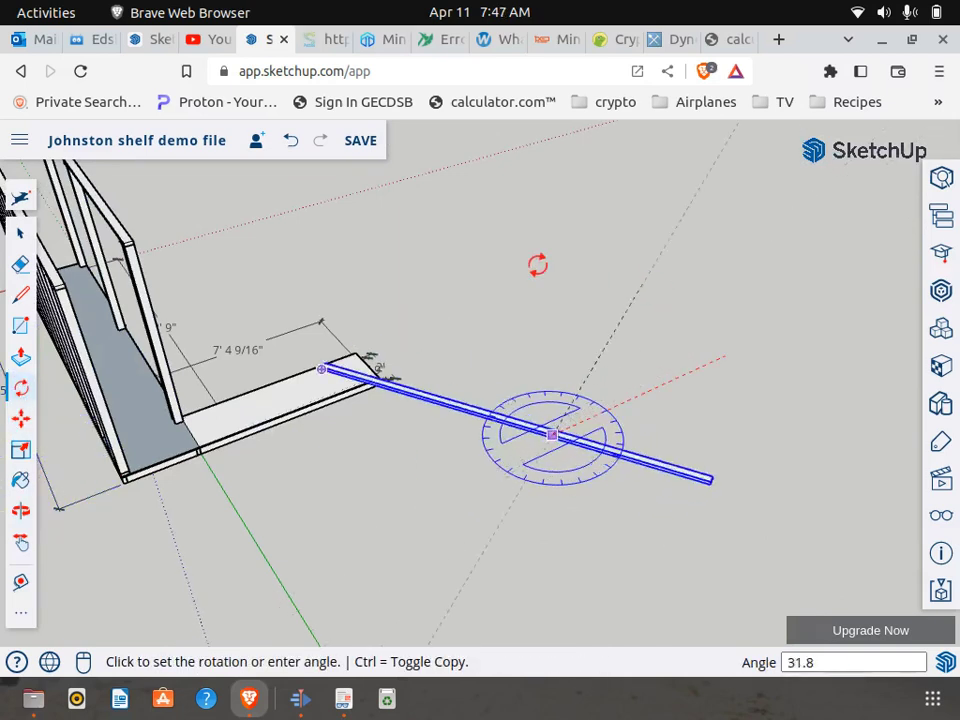
pyautogui.click(425, 300)
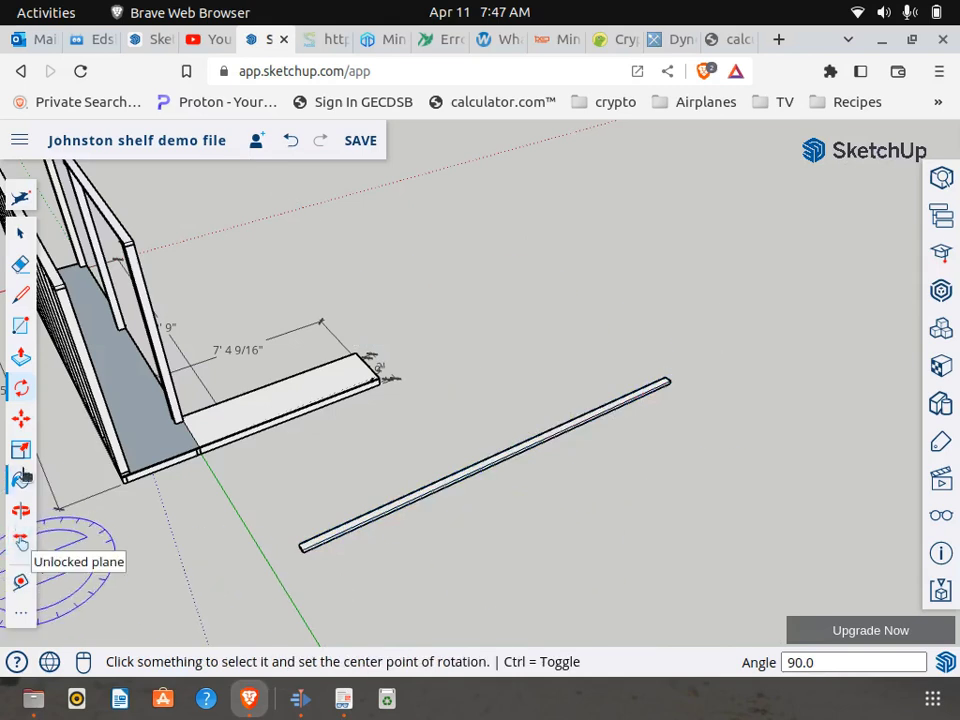
# - Move the rotated strip by its end corner onto the short board's front edge
pyautogui.click(21, 418)
pyautogui.scroll(2, 305, 573)
pyautogui.click(303, 540)
pyautogui.scroll(2, 320, 530)
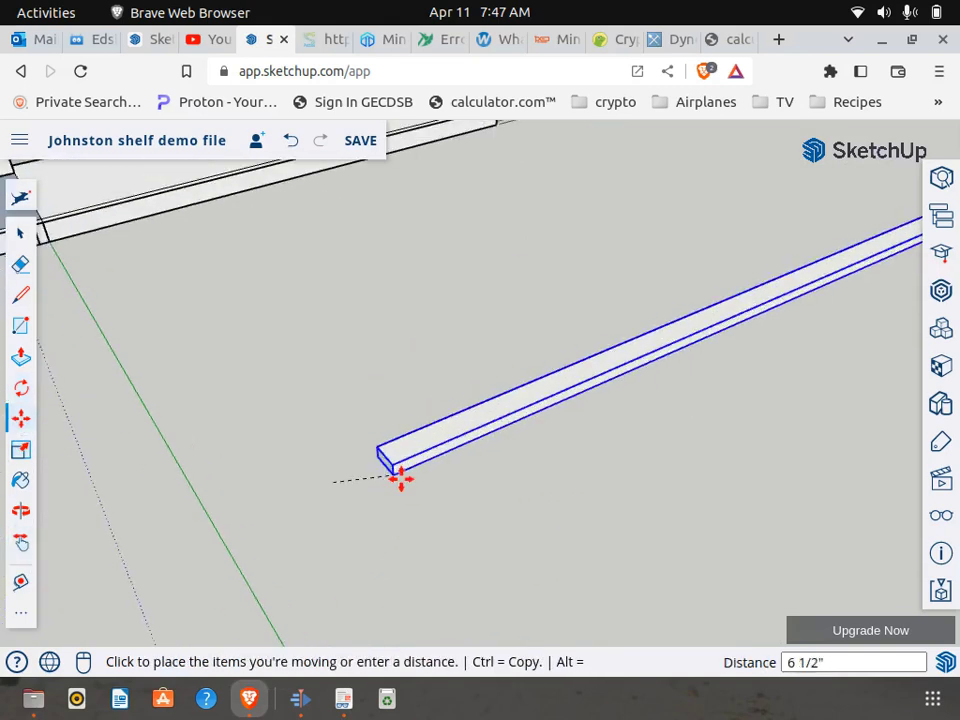
pyautogui.scroll(-4, 475, 493)
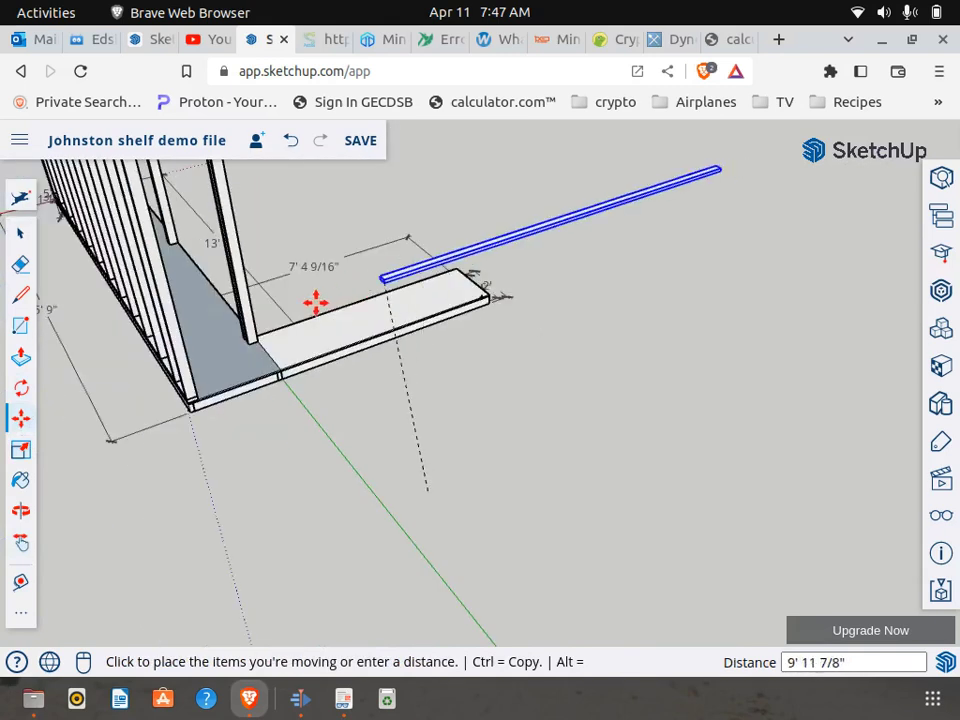
pyautogui.scroll(5, 205, 398)
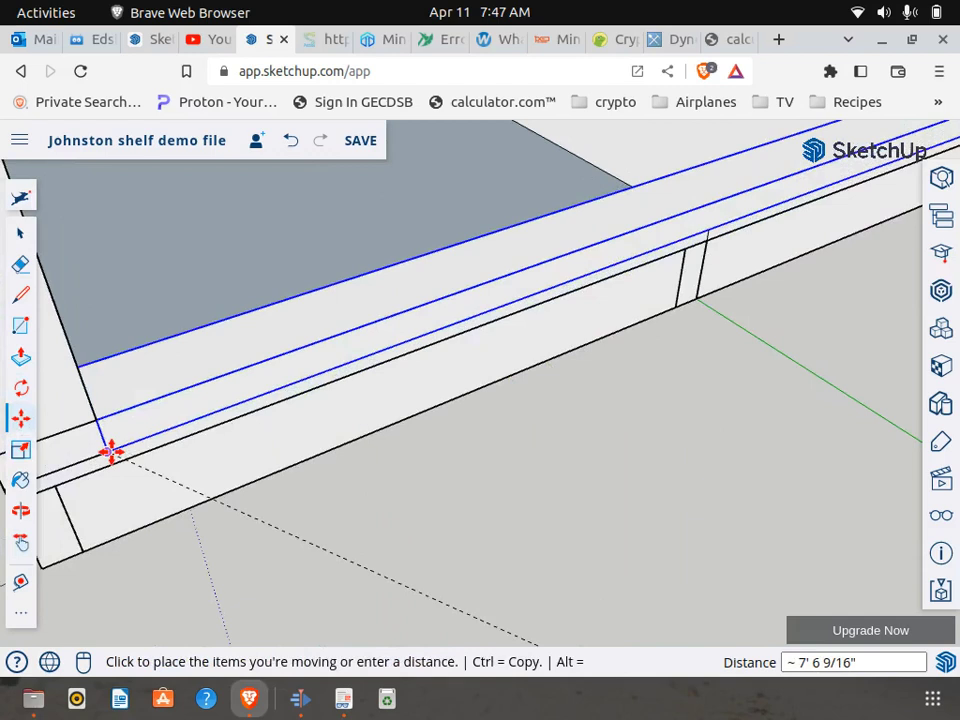
pyautogui.click(110, 452)
pyautogui.scroll(-5, 129, 463)
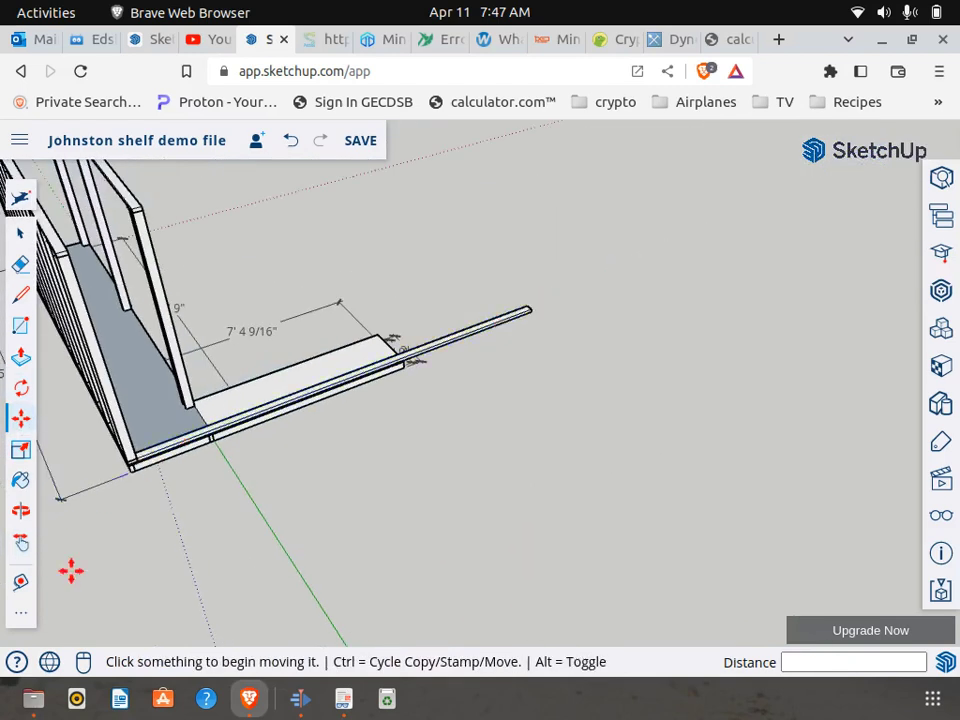
# - Make the long front strip unique and open its board component for editing
pyautogui.click(21, 511)
pyautogui.moveTo(150, 450); pyautogui.dragTo(294, 443)
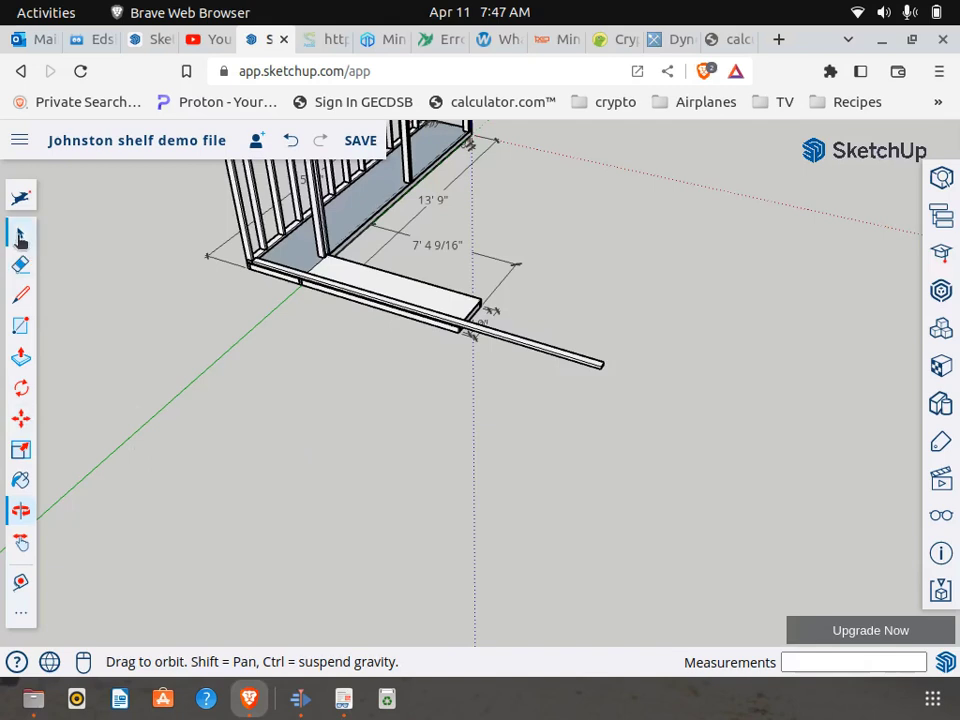
pyautogui.click(20, 234)
pyautogui.scroll(5, 553, 362)
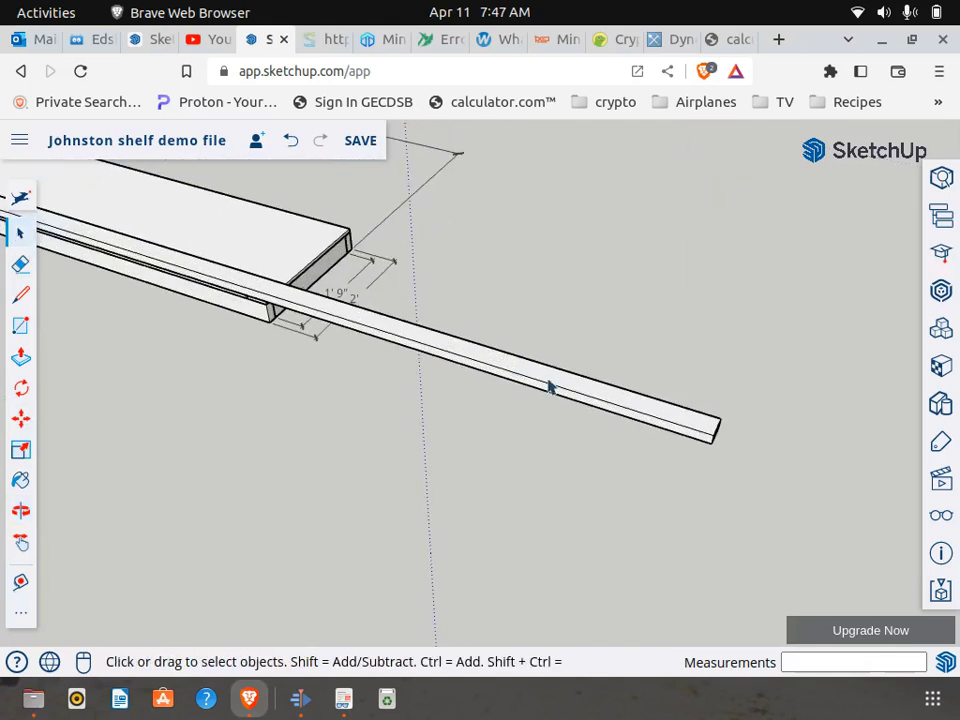
pyautogui.rightClick(548, 387)
pyautogui.click(626, 356)
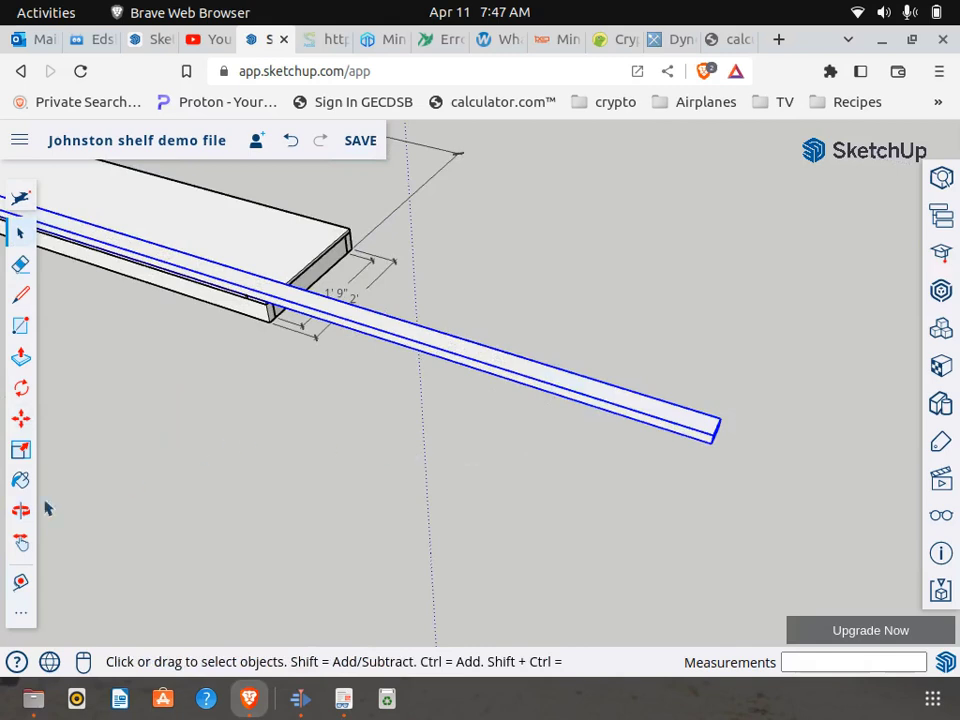
pyautogui.click(21, 420)
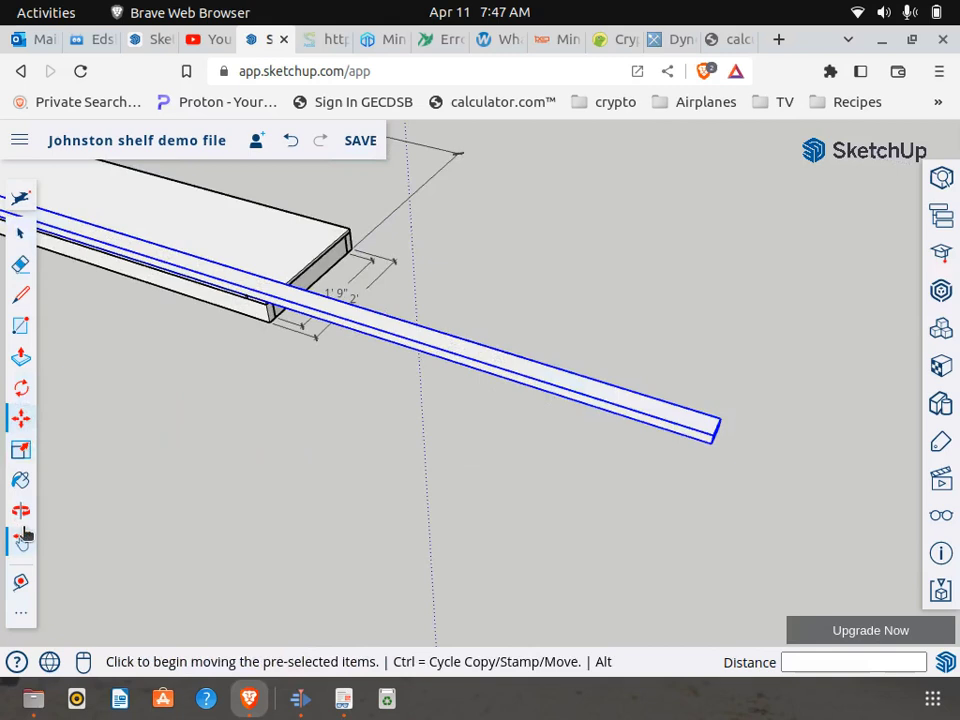
pyautogui.click(21, 388)
pyautogui.click(21, 357)
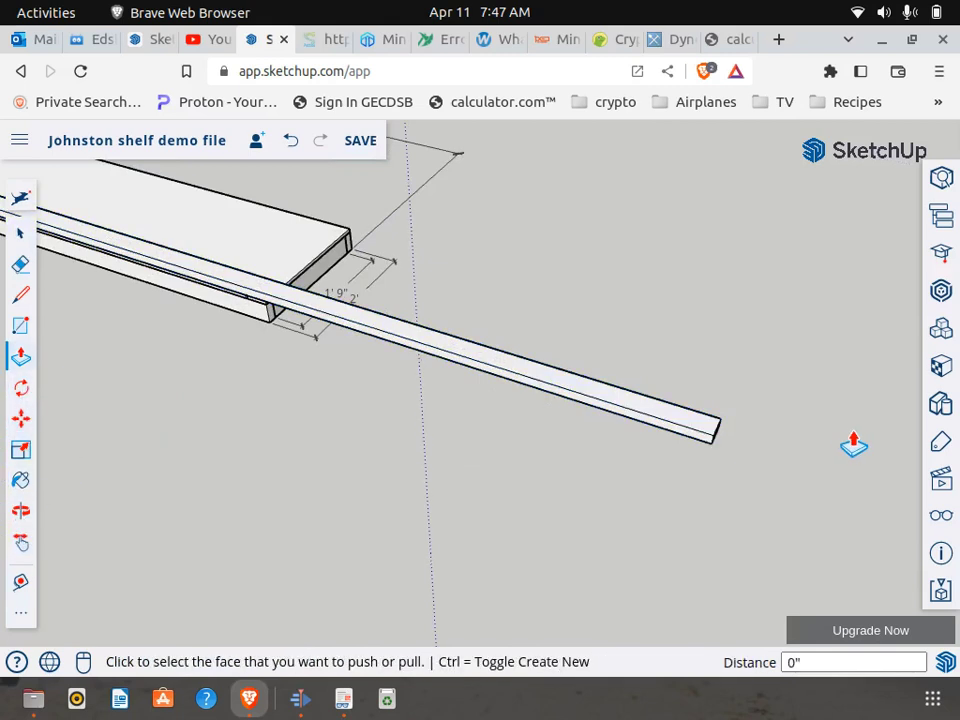
pyautogui.scroll(5, 845, 444)
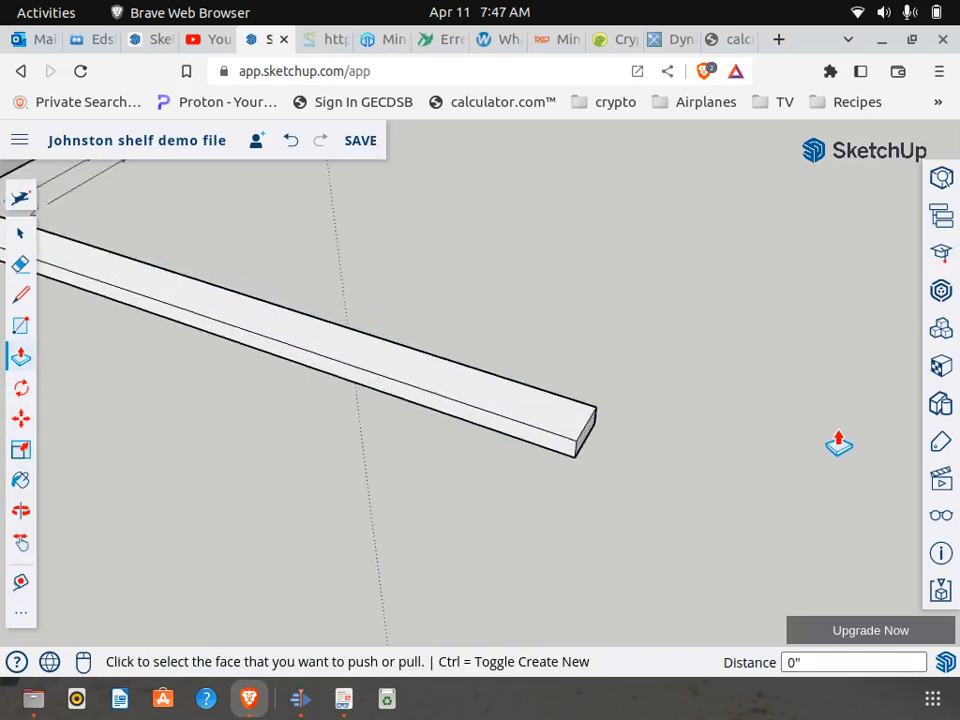
pyautogui.click(24, 236)
pyautogui.rightClick(326, 386)
pyautogui.click(365, 328)
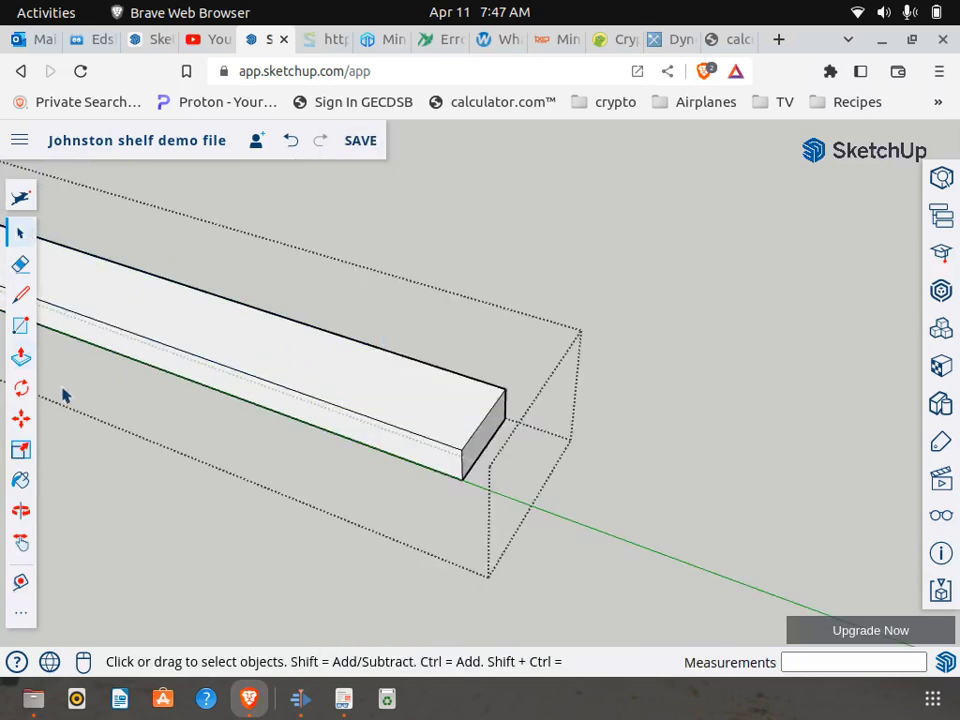
# - Push/Pull the board's end face back 6' 2" to line up with the shelf frame
pyautogui.click(21, 357)
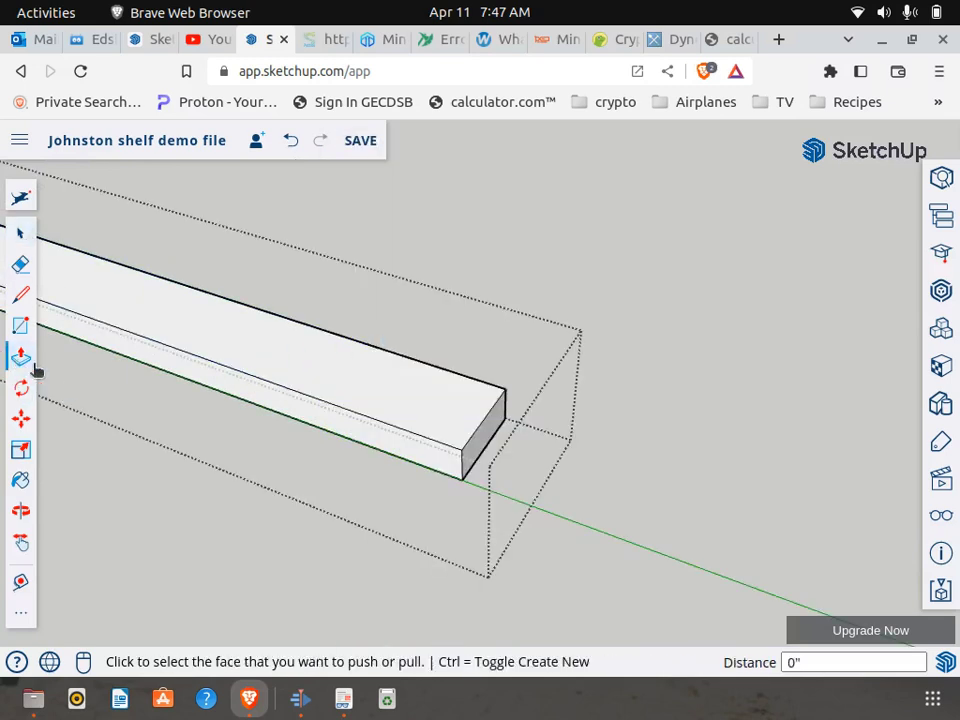
pyautogui.click(473, 460)
pyautogui.scroll(-3, 317, 365)
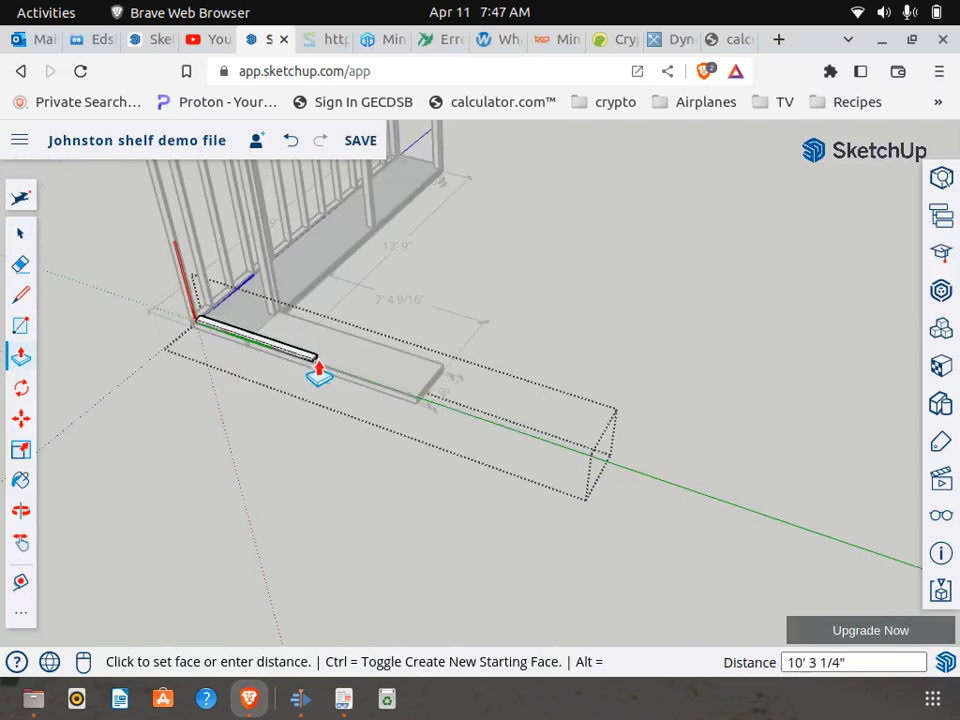
pyautogui.scroll(2, 440, 415)
pyautogui.scroll(6, 440, 415)
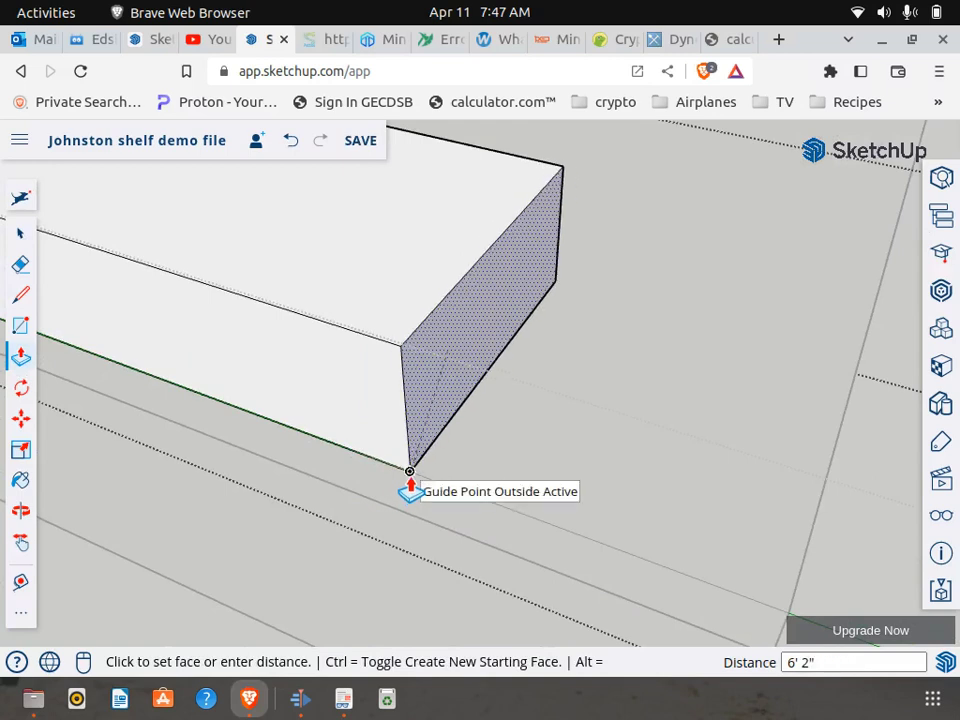
pyautogui.click(410, 488)
pyautogui.scroll(-5, 390, 512)
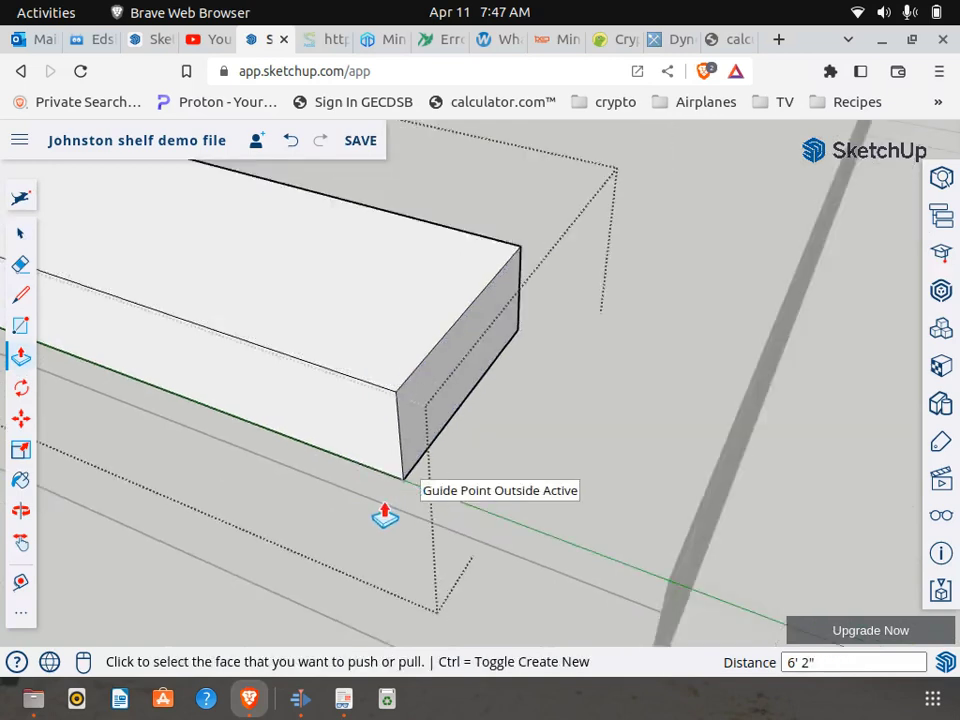
pyautogui.scroll(-5, 507, 505)
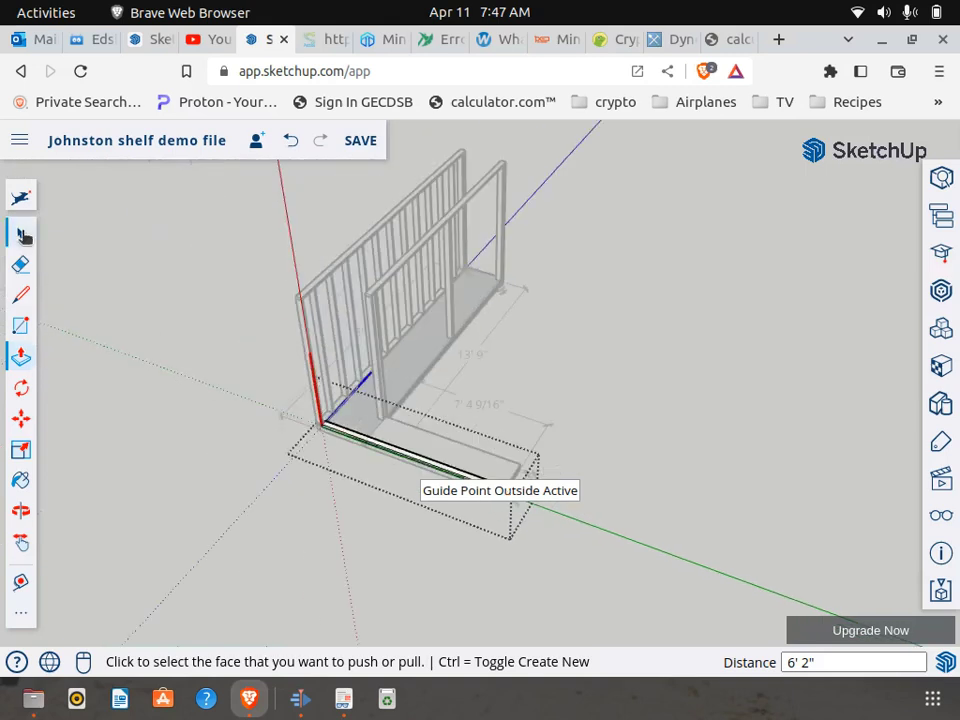
pyautogui.click(26, 234)
# - Exit the board component and copy the corner stud out beside the shelf
pyautogui.click(275, 353)
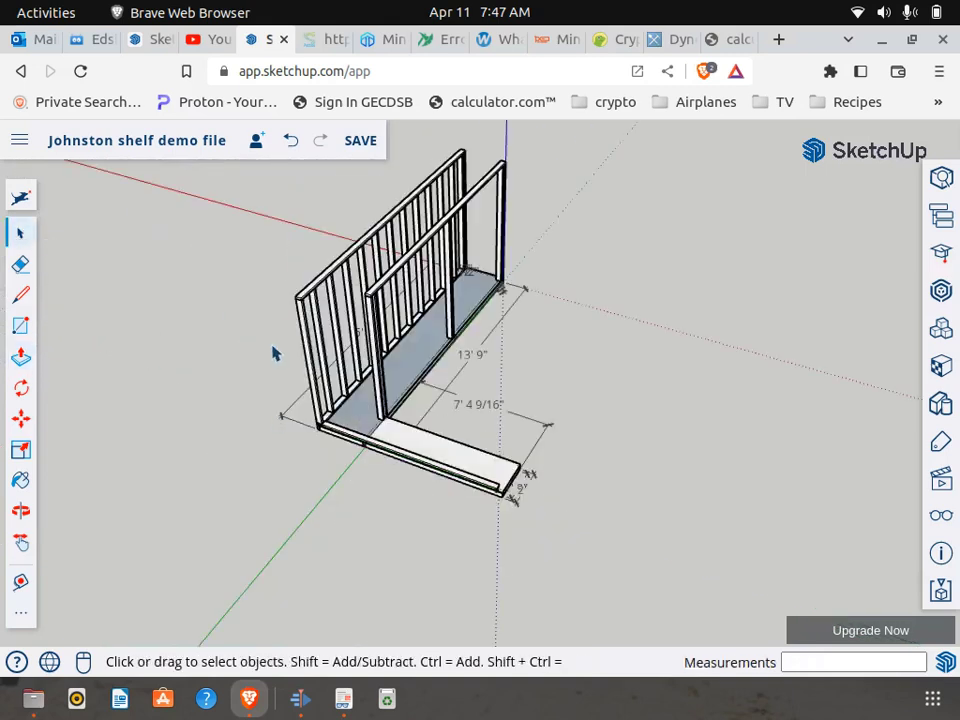
pyautogui.scroll(5, 288, 390)
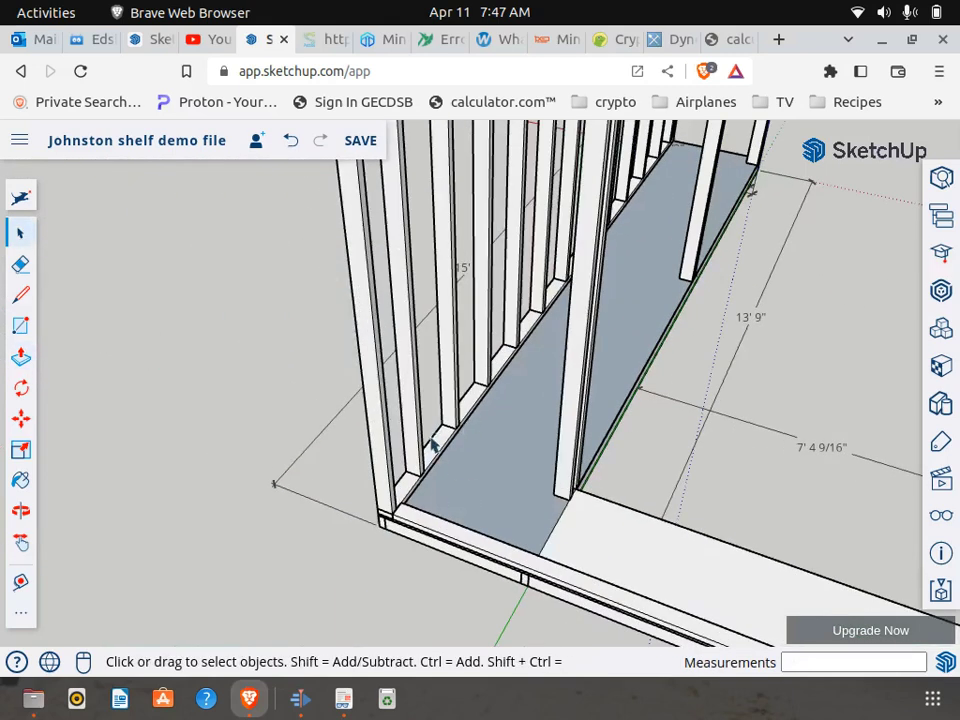
pyautogui.scroll(-5, 231, 373)
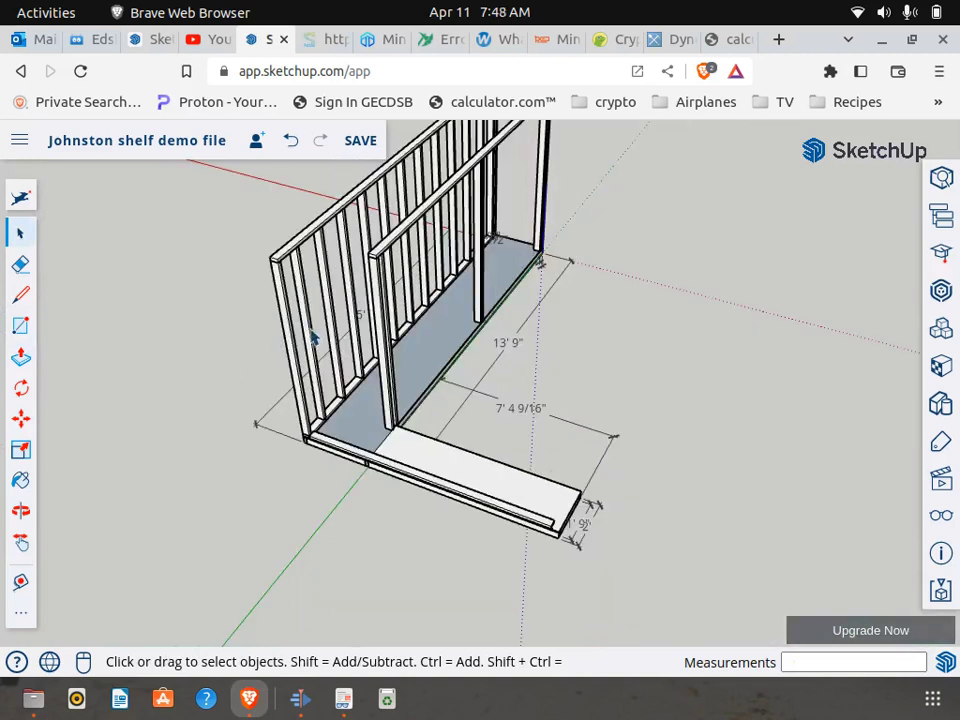
pyautogui.scroll(2, 213, 406)
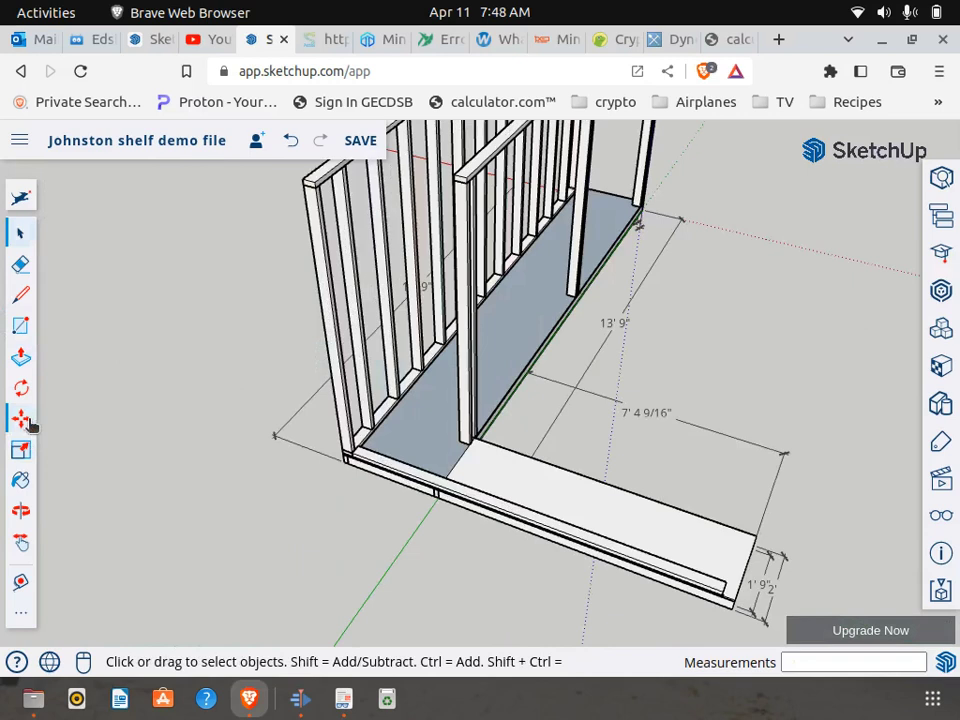
pyautogui.click(20, 418)
pyautogui.scroll(3, 347, 459)
pyautogui.scroll(2, 347, 459)
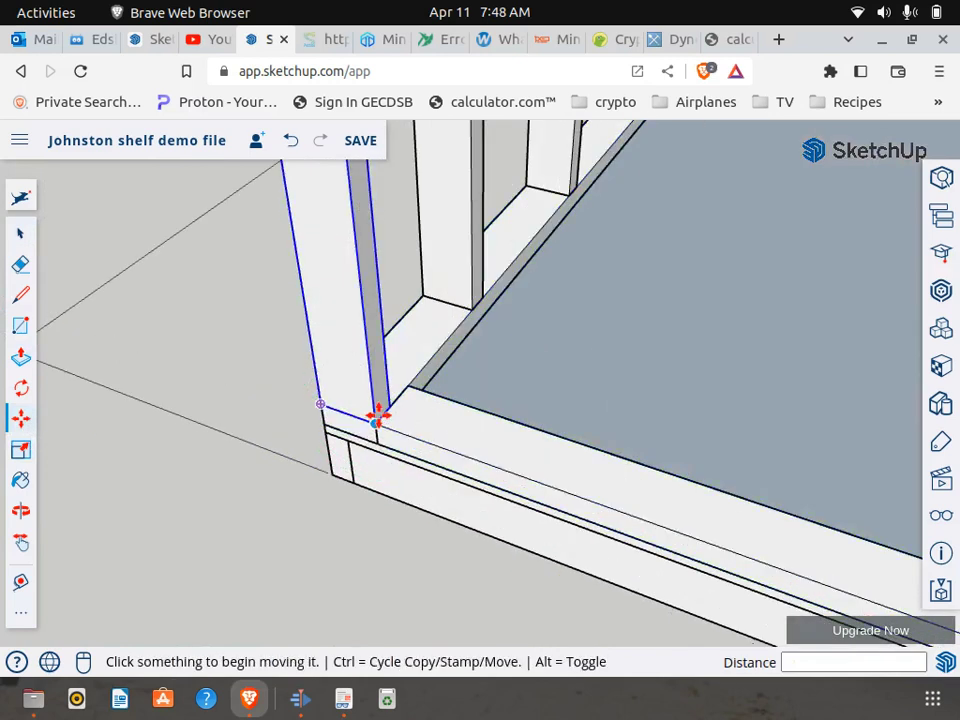
pyautogui.click(377, 412)
pyautogui.press('ctrl')
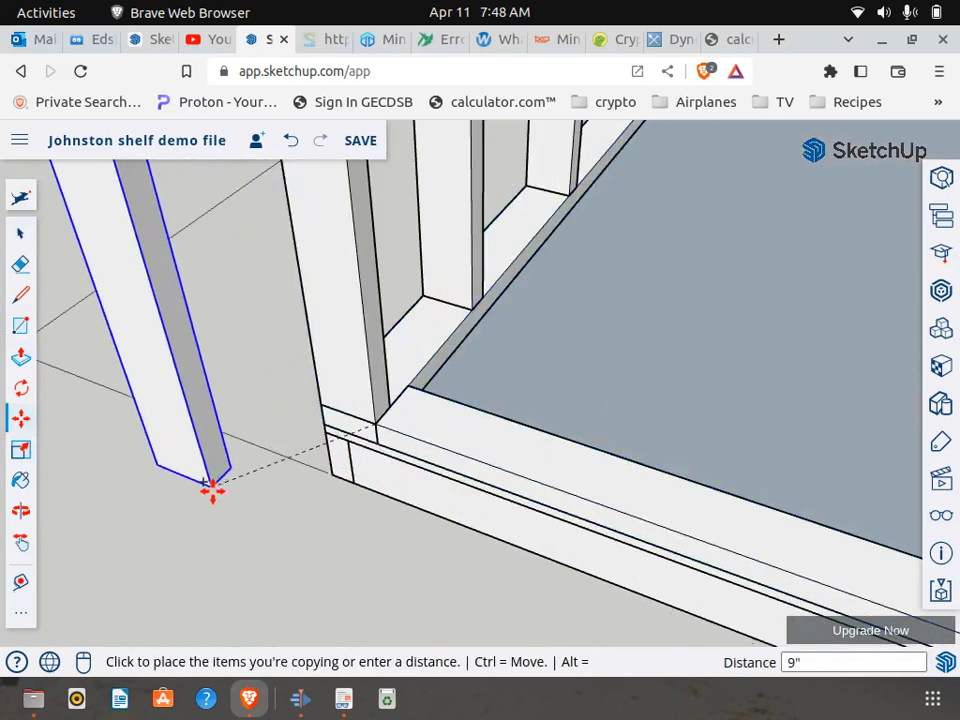
pyautogui.click(212, 510)
pyautogui.scroll(-5, 217, 455)
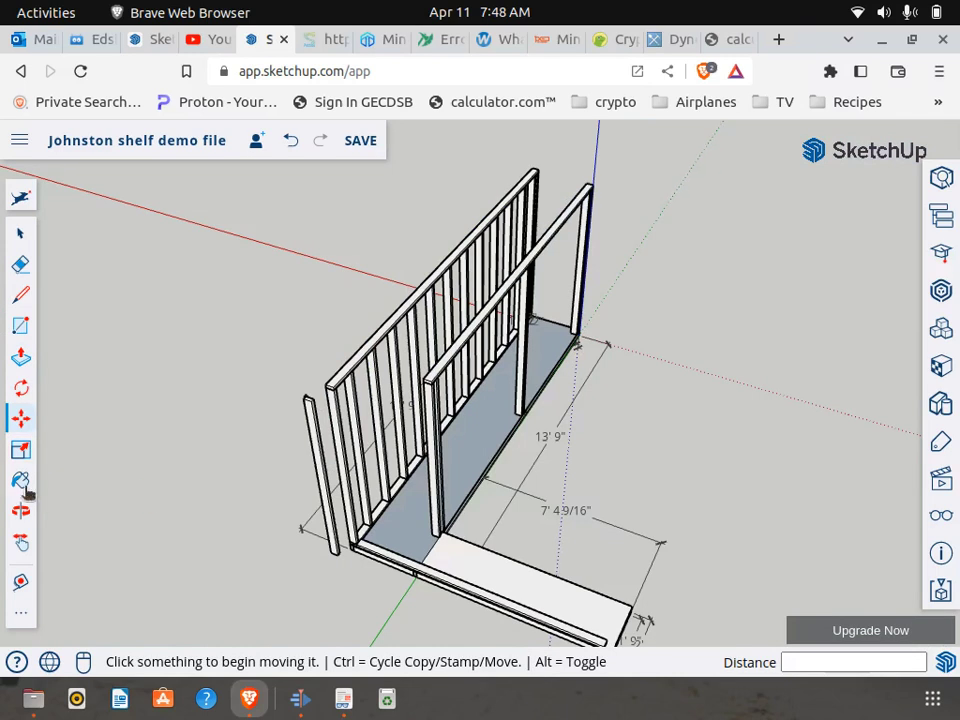
# - Rotate the stud copy 90 degrees
pyautogui.click(20, 388)
pyautogui.scroll(5, 302, 398)
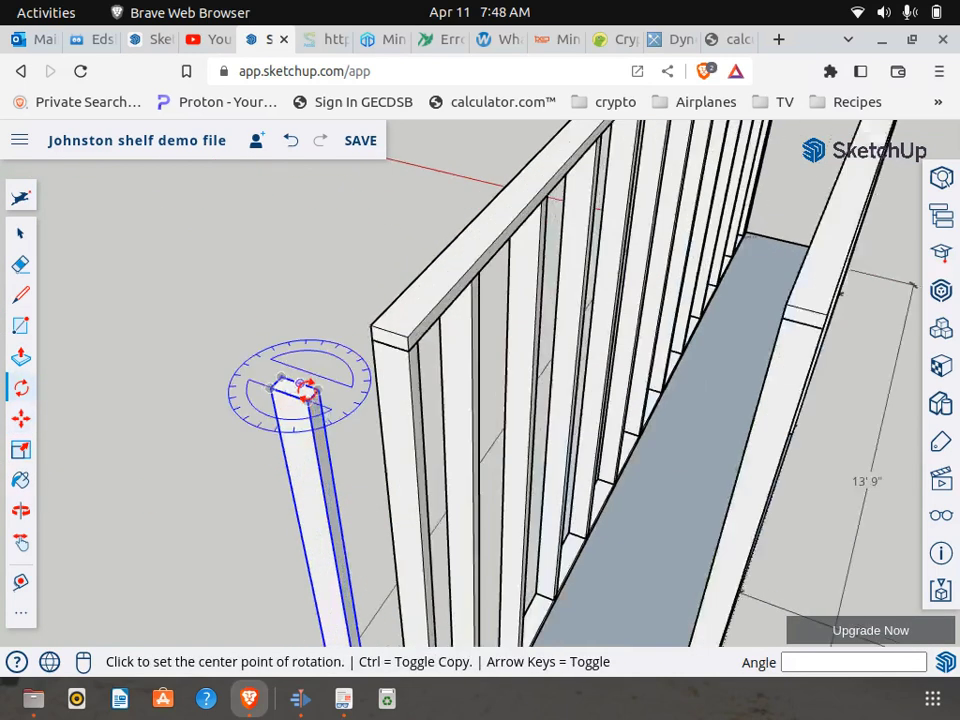
pyautogui.click(302, 390)
pyautogui.click(199, 392)
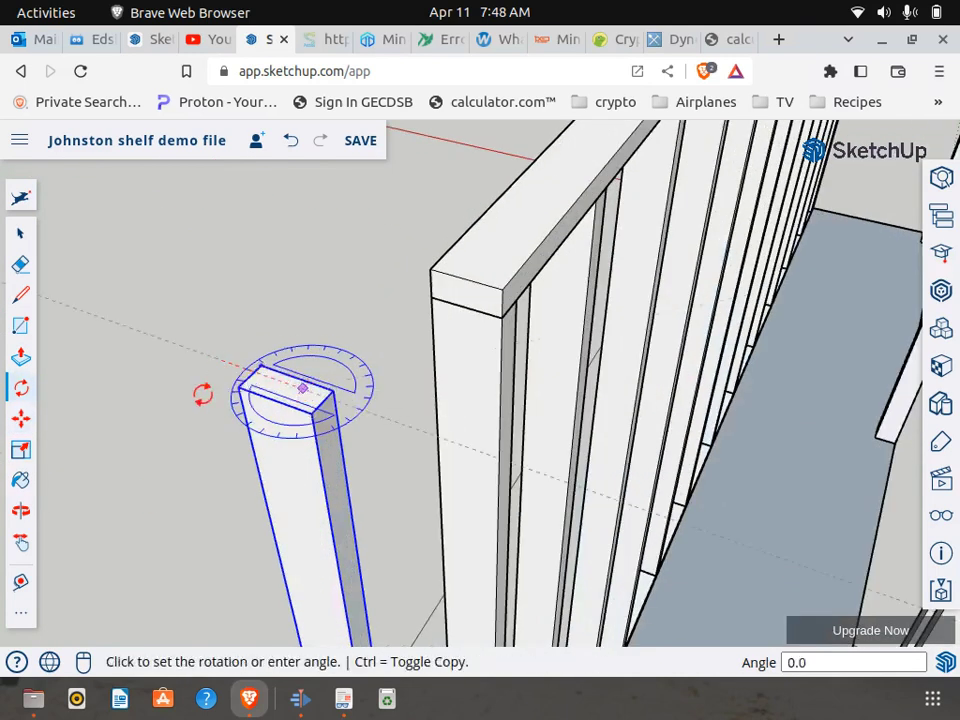
pyautogui.click(222, 478)
pyautogui.scroll(-4, 255, 265)
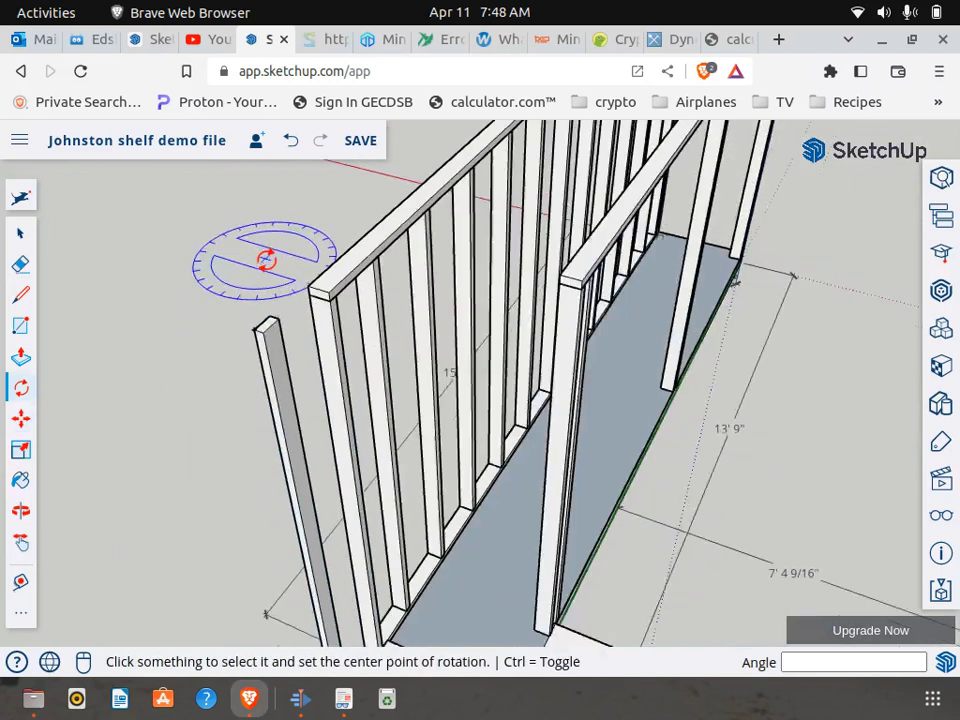
# - Move the rotated stud to stand at the shelf frame's front corner
pyautogui.click(21, 420)
pyautogui.scroll(5, 288, 583)
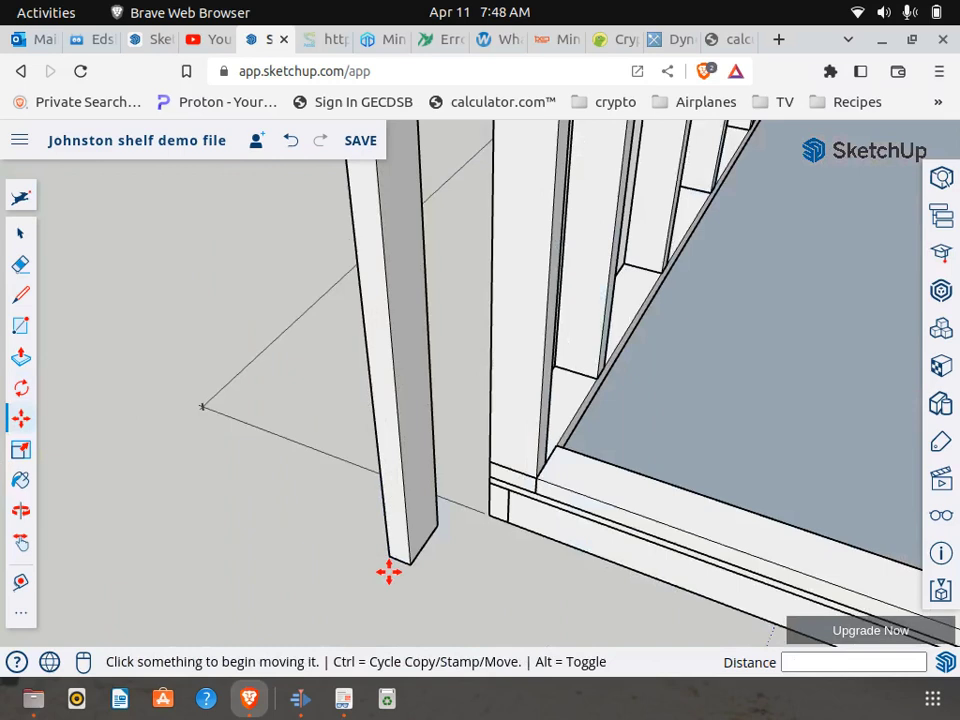
pyautogui.click(391, 562)
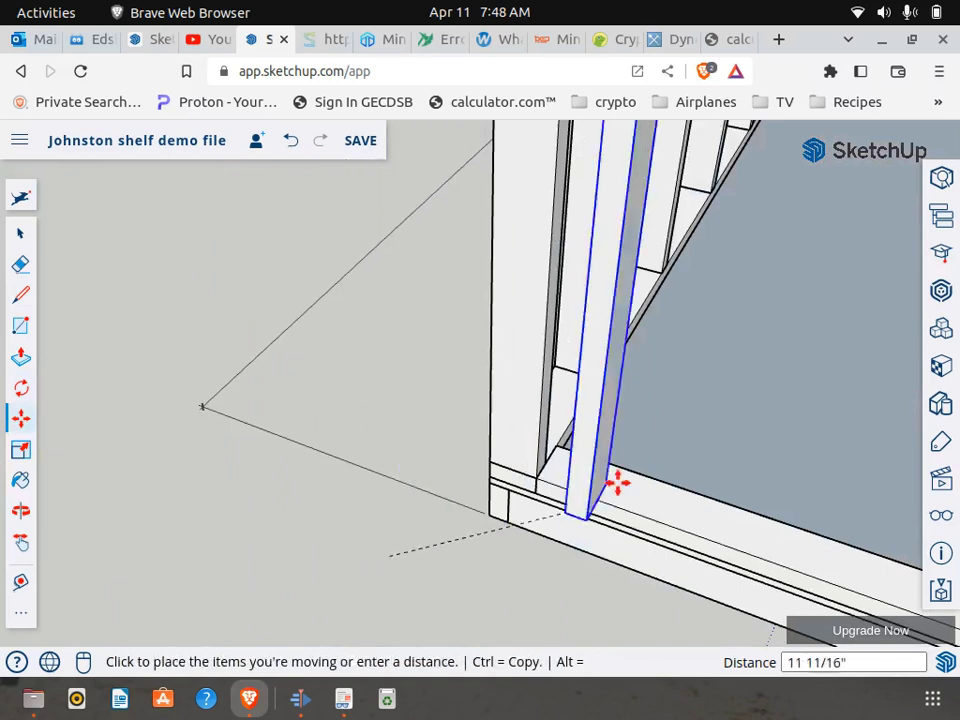
pyautogui.click(542, 478)
pyautogui.scroll(-3, 216, 469)
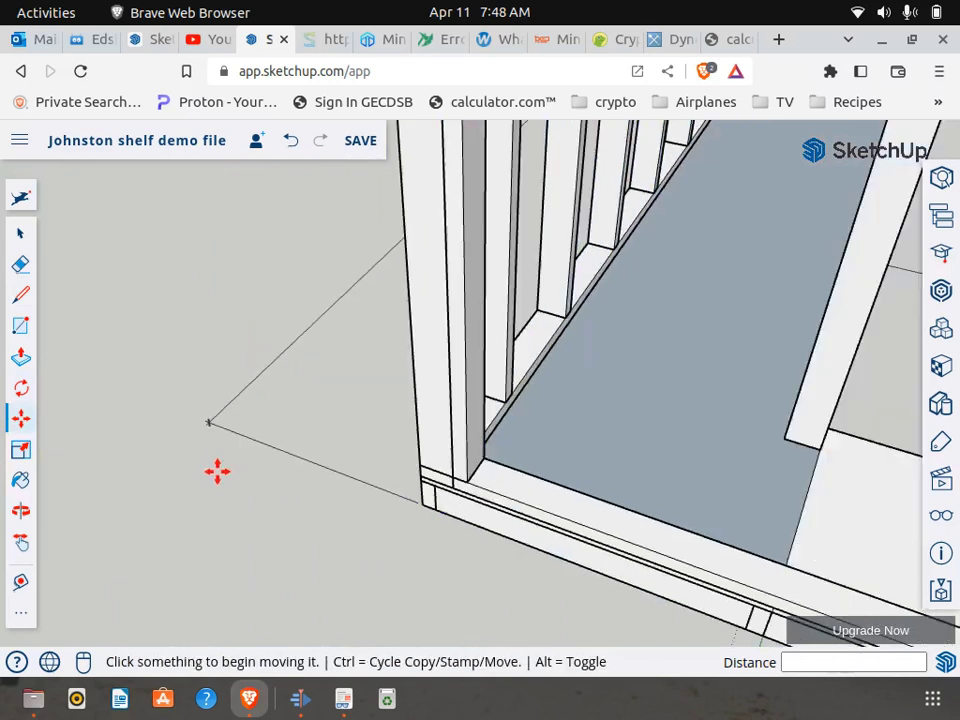
pyautogui.scroll(2, 493, 497)
pyautogui.scroll(2, 471, 501)
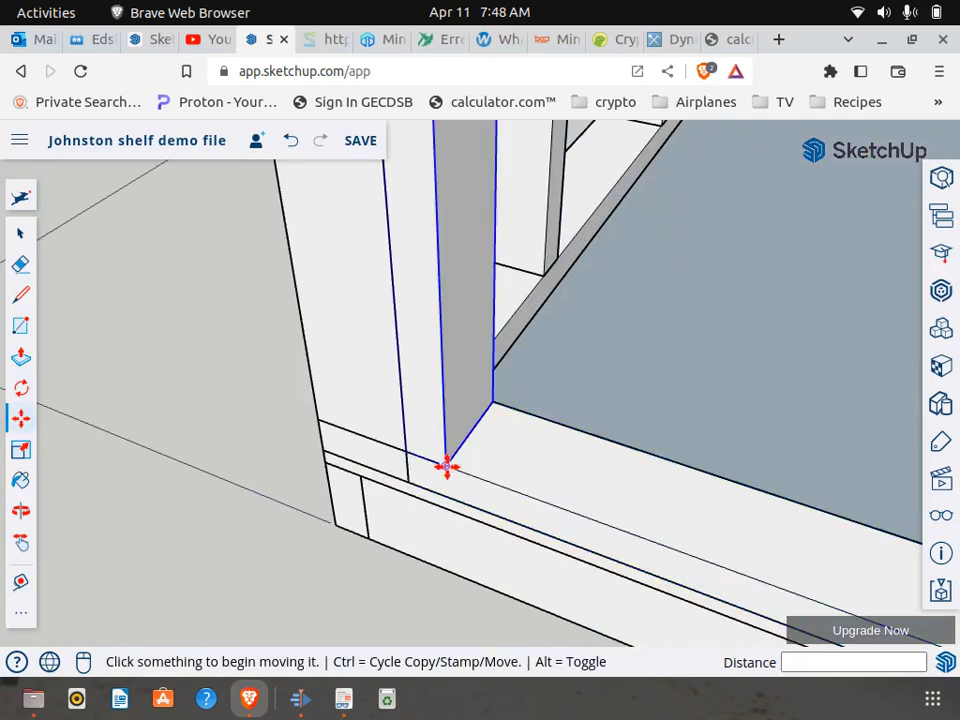
# - Copy the corner stud onto the endpoint at the shortened front board's front end
pyautogui.click(447, 465)
pyautogui.press('ctrl')
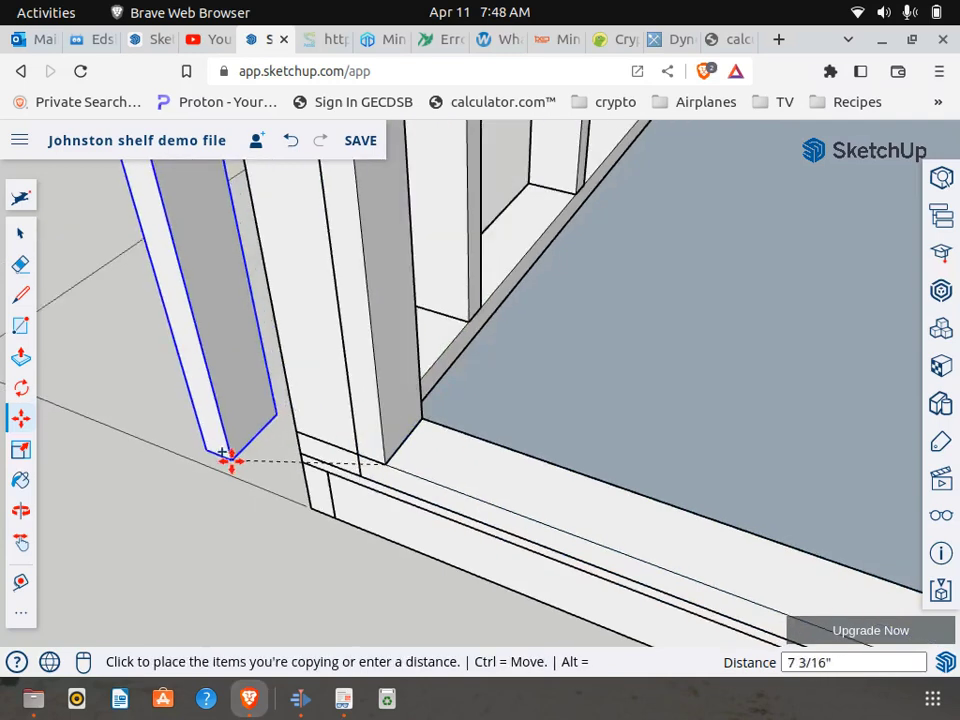
pyautogui.scroll(-2, 222, 443)
pyautogui.scroll(-3, 222, 443)
pyautogui.scroll(4, 467, 510)
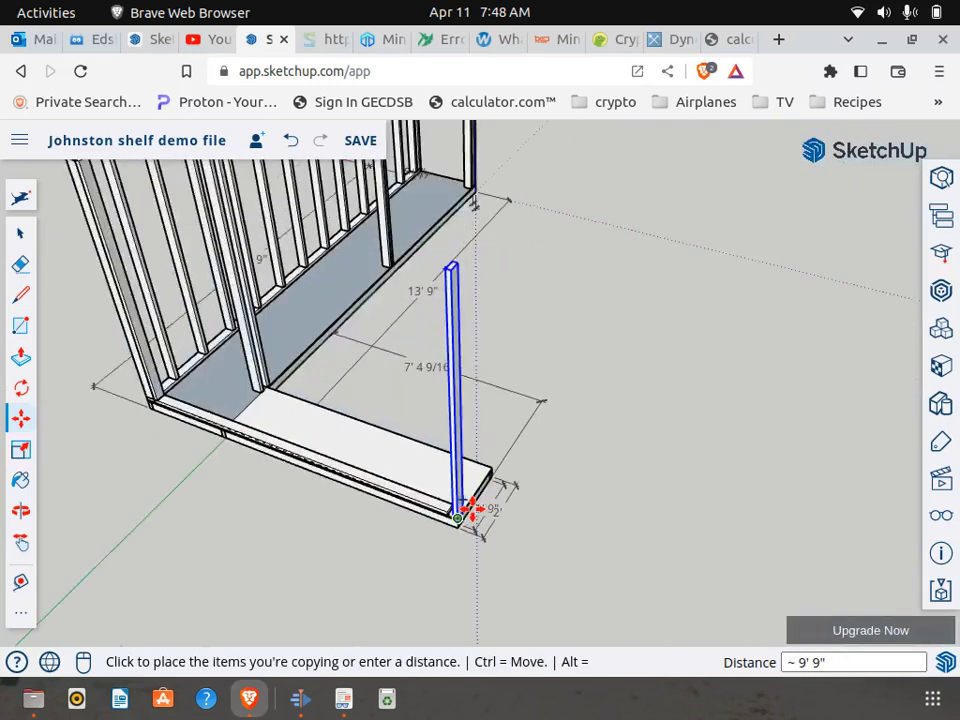
pyautogui.scroll(1, 427, 497)
pyautogui.scroll(1, 474, 561)
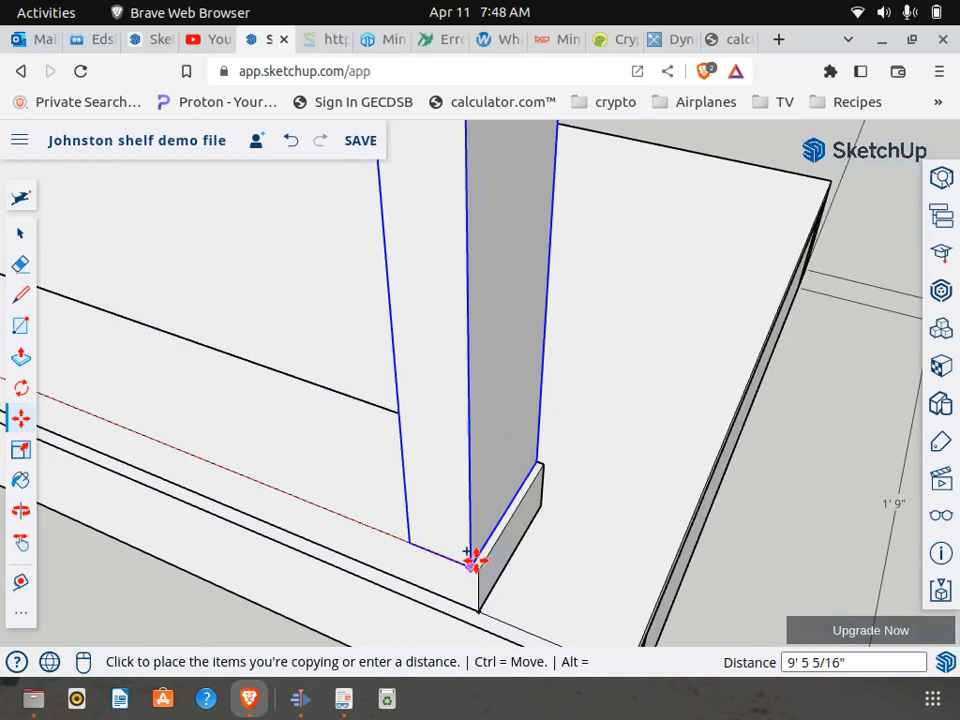
pyautogui.click(484, 567)
pyautogui.scroll(-2, 806, 523)
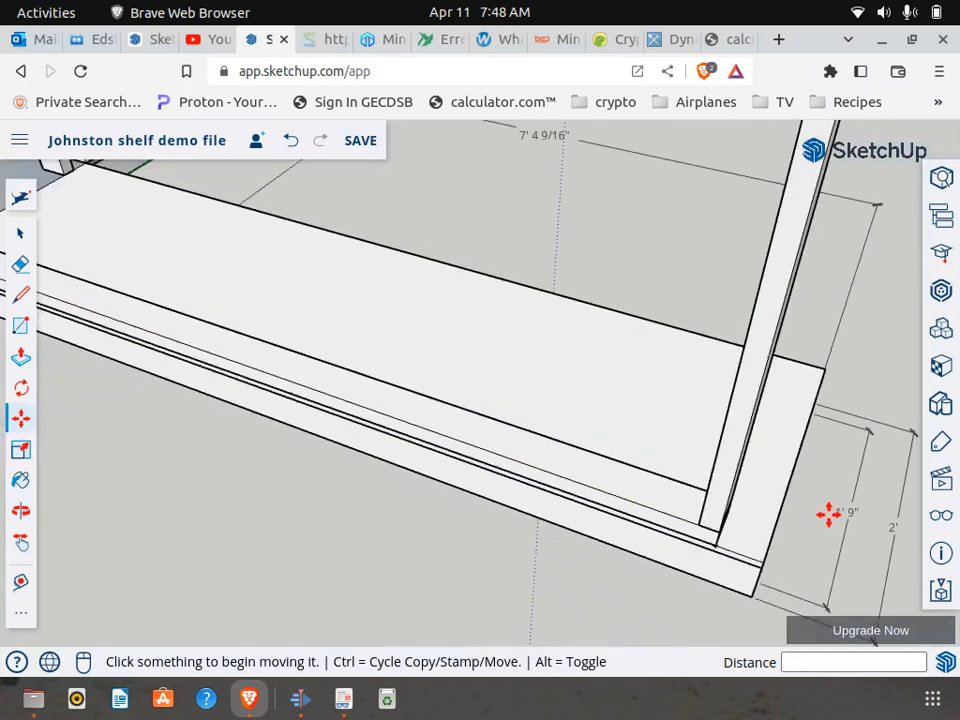
pyautogui.scroll(-2, 654, 568)
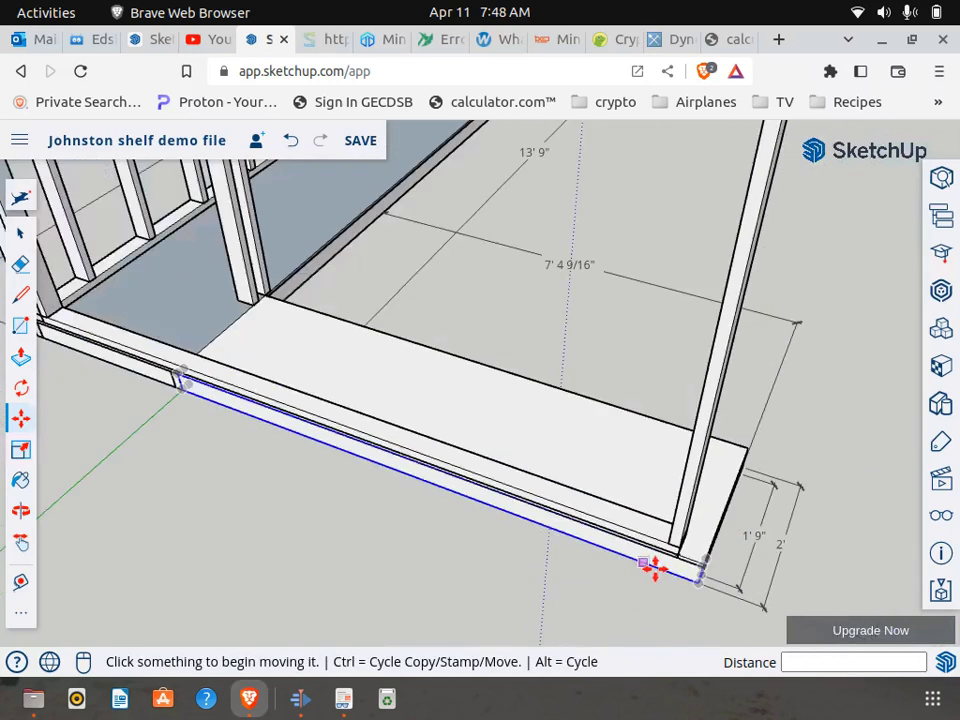
pyautogui.scroll(-2, 688, 568)
pyautogui.scroll(4, 690, 600)
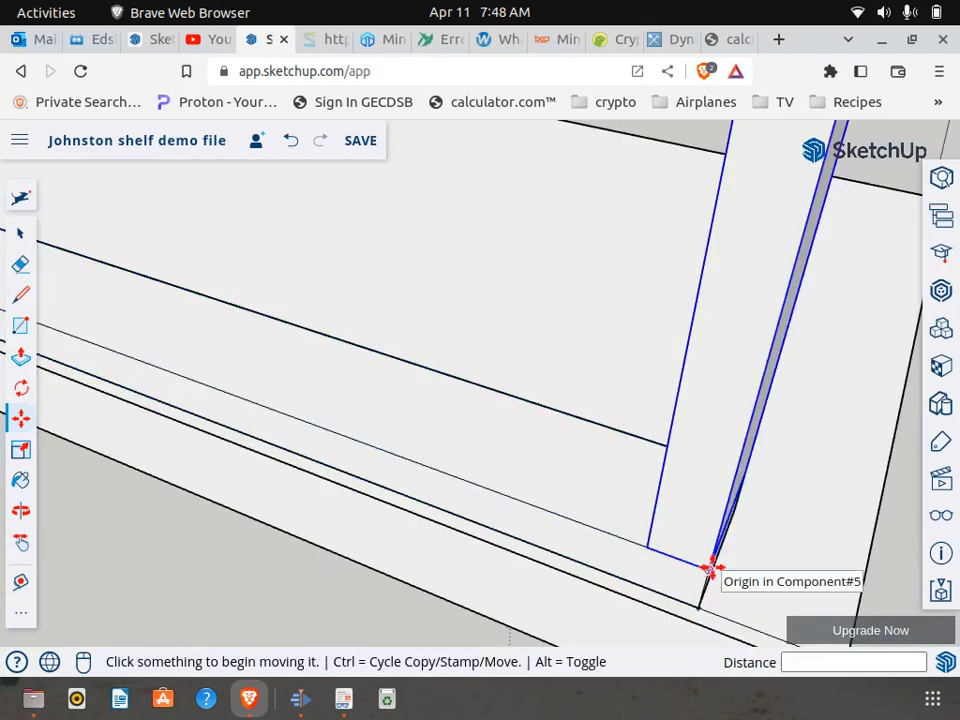
pyautogui.click(710, 568)
# - Copy the front stud 16" along the bottom plate and array it to 20 copies
pyautogui.press('ctrl')
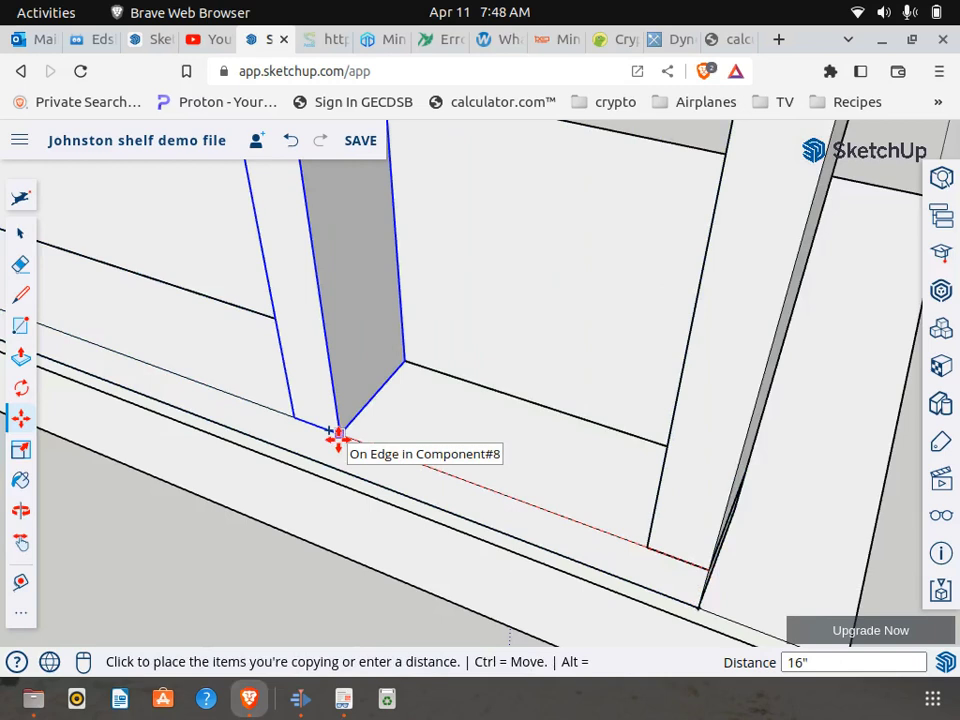
pyautogui.press('Return')
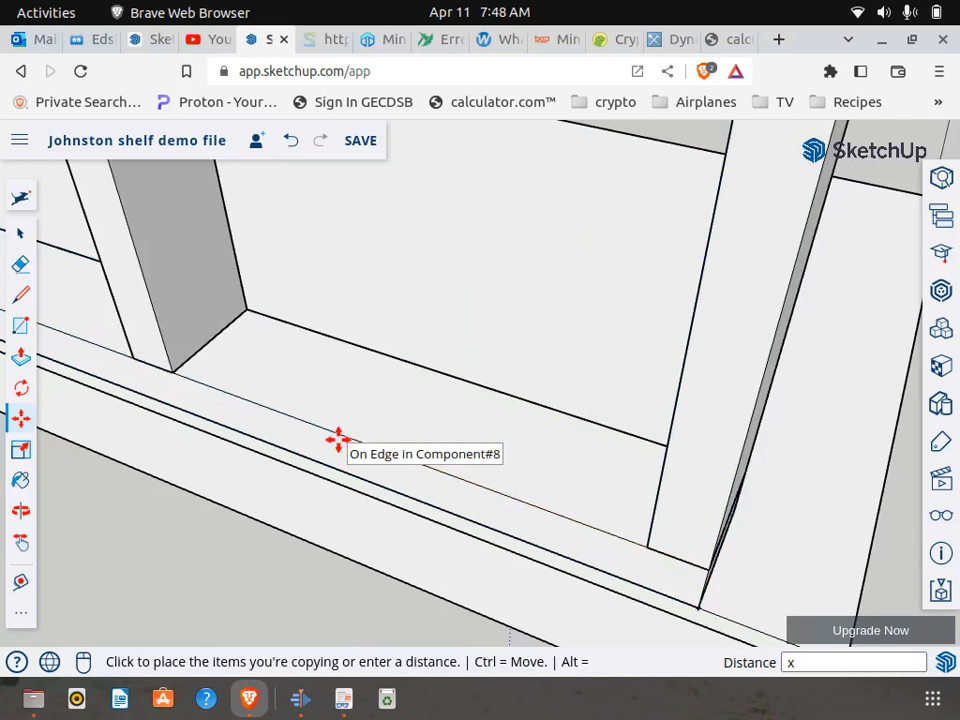
pyautogui.click(338, 440)
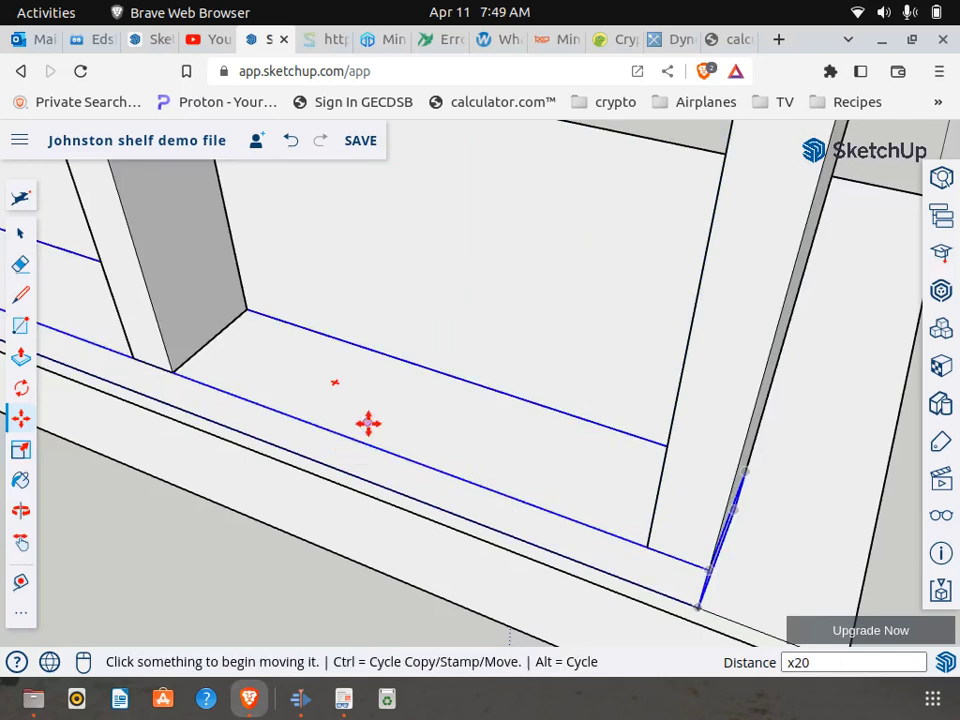
pyautogui.scroll(-6, 504, 510)
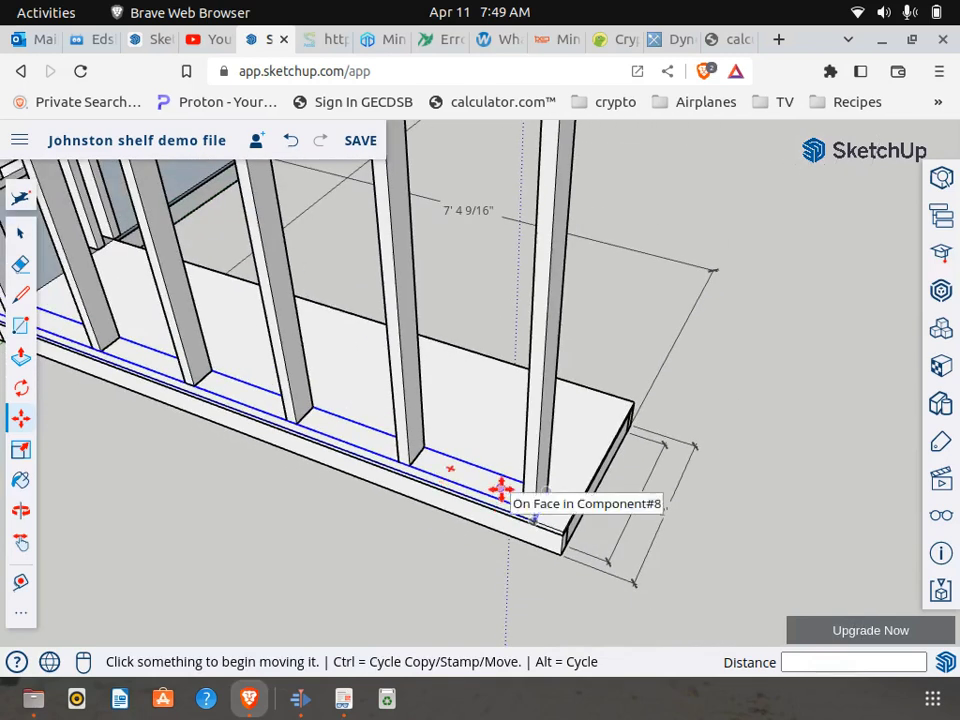
pyautogui.scroll(-2, 593, 480)
pyautogui.scroll(-2, 514, 467)
pyautogui.scroll(-2, 167, 351)
pyautogui.scroll(-2, 120, 390)
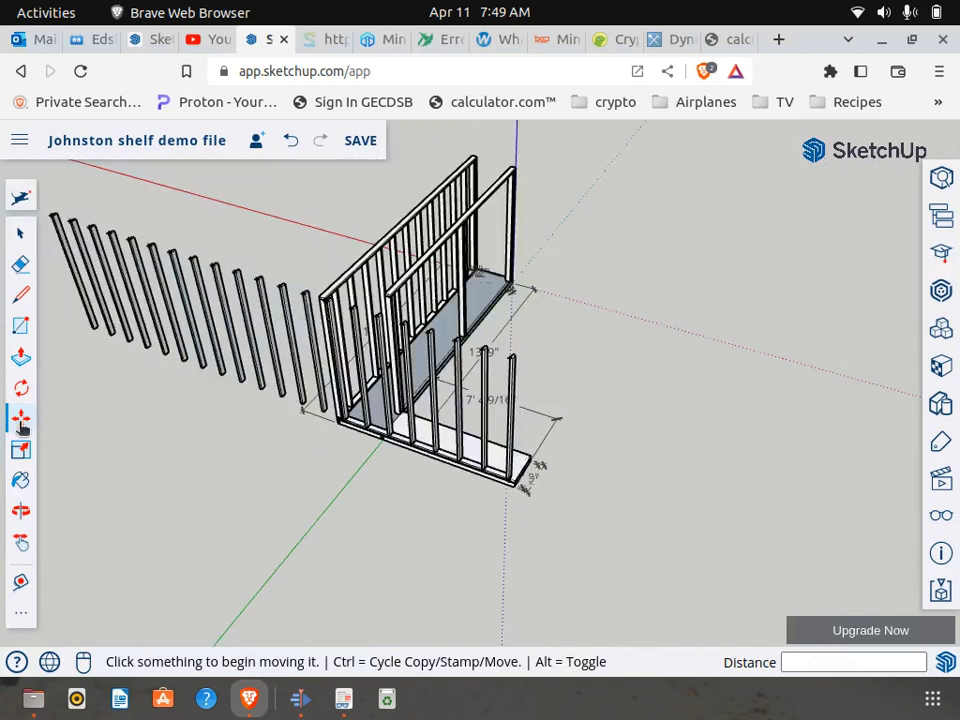
# - Erase the thirteen stray stud copies standing past the left end of the frame
pyautogui.click(20, 263)
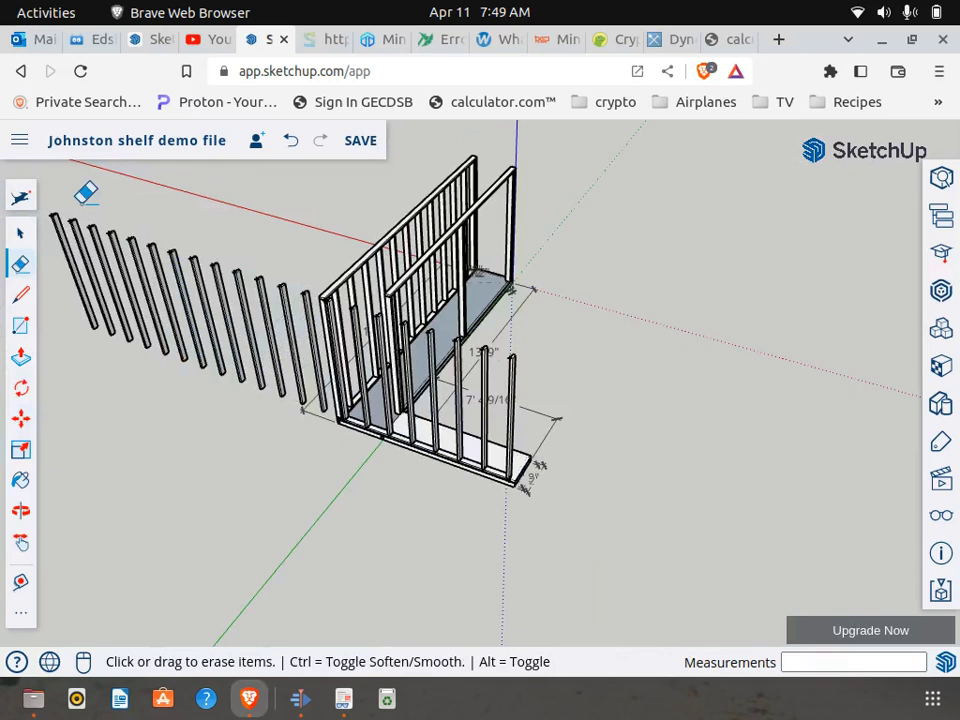
pyautogui.click(60, 220)
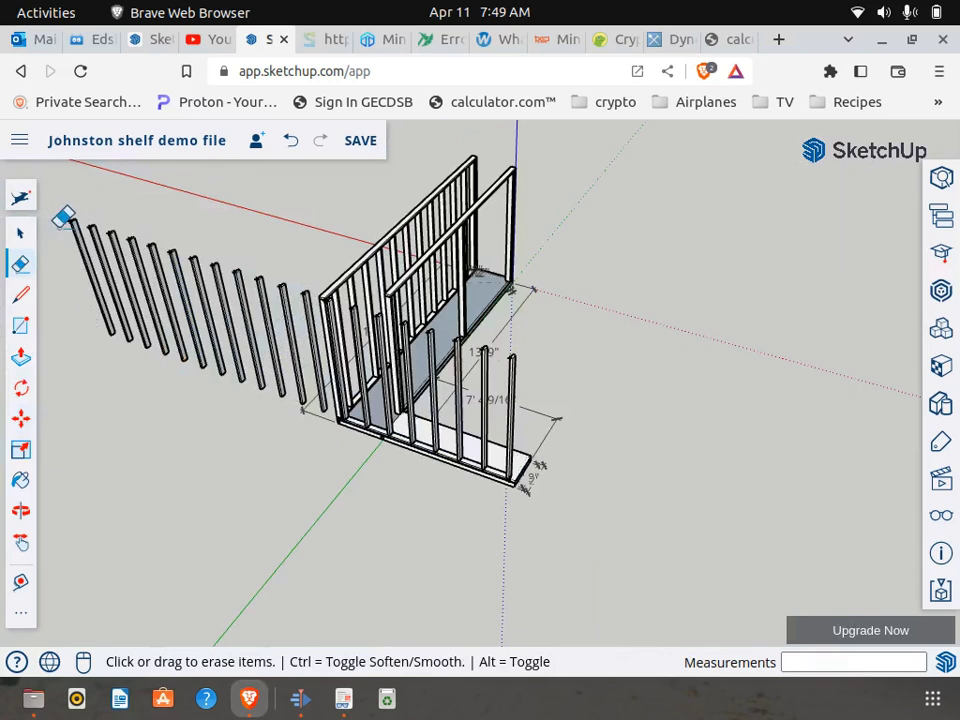
pyautogui.click(78, 228)
pyautogui.click(98, 232)
pyautogui.click(117, 240)
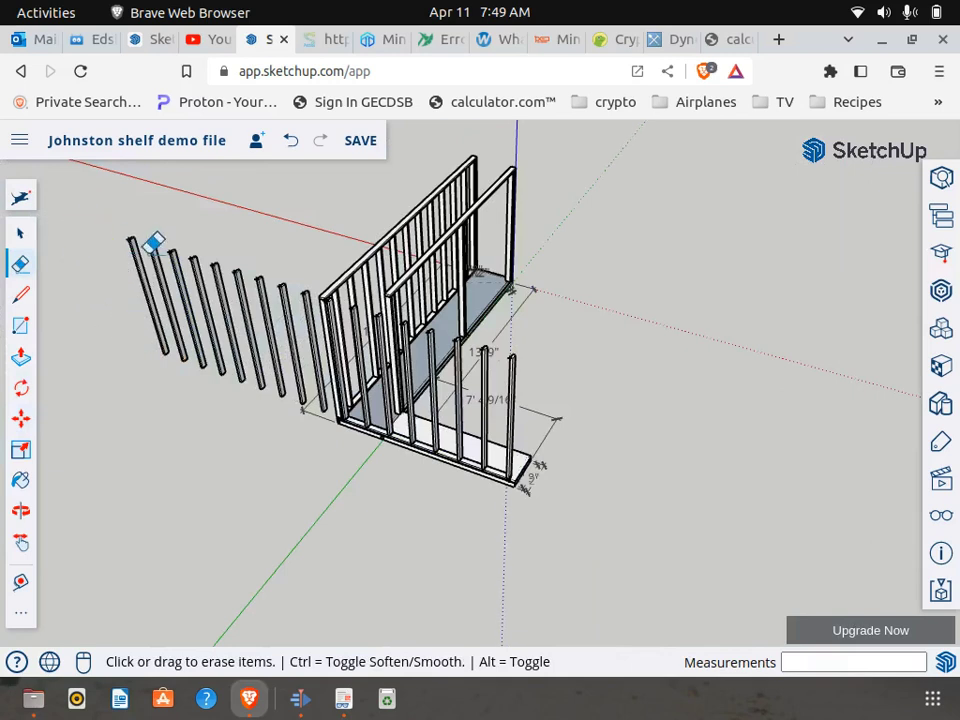
pyautogui.click(152, 243)
pyautogui.click(146, 251)
pyautogui.click(176, 255)
pyautogui.click(197, 264)
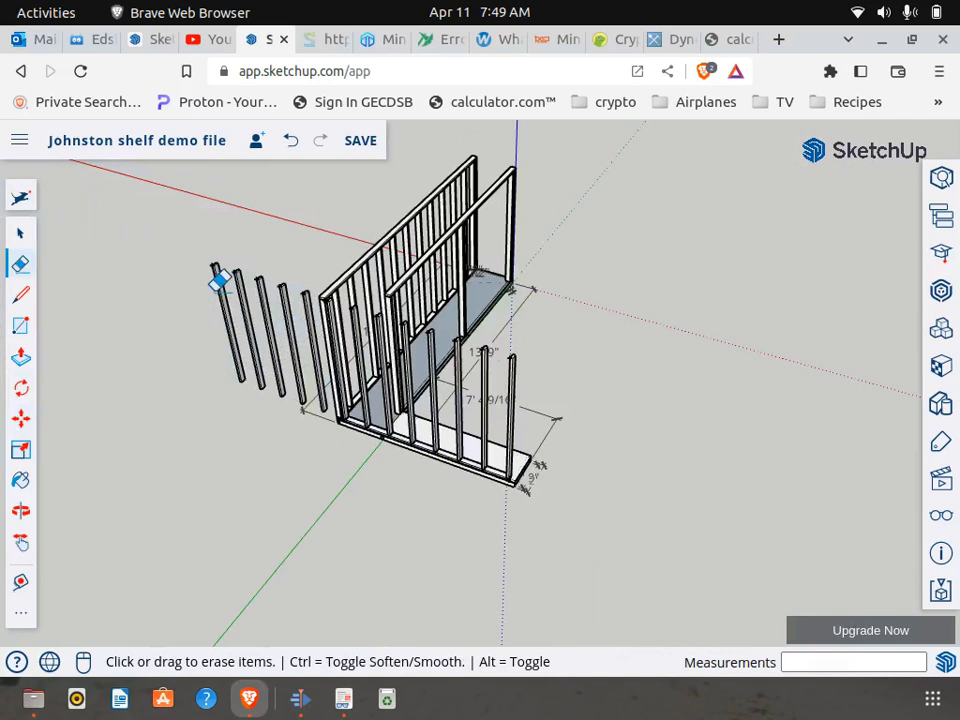
pyautogui.click(220, 282)
pyautogui.click(243, 289)
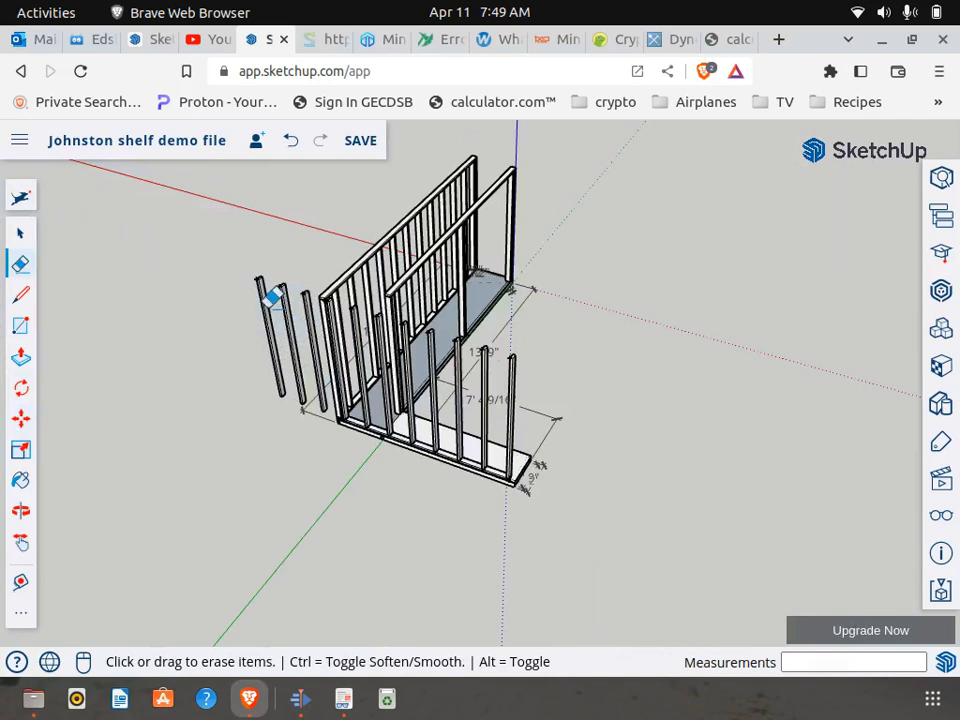
pyautogui.click(272, 298)
pyautogui.click(296, 314)
pyautogui.click(318, 336)
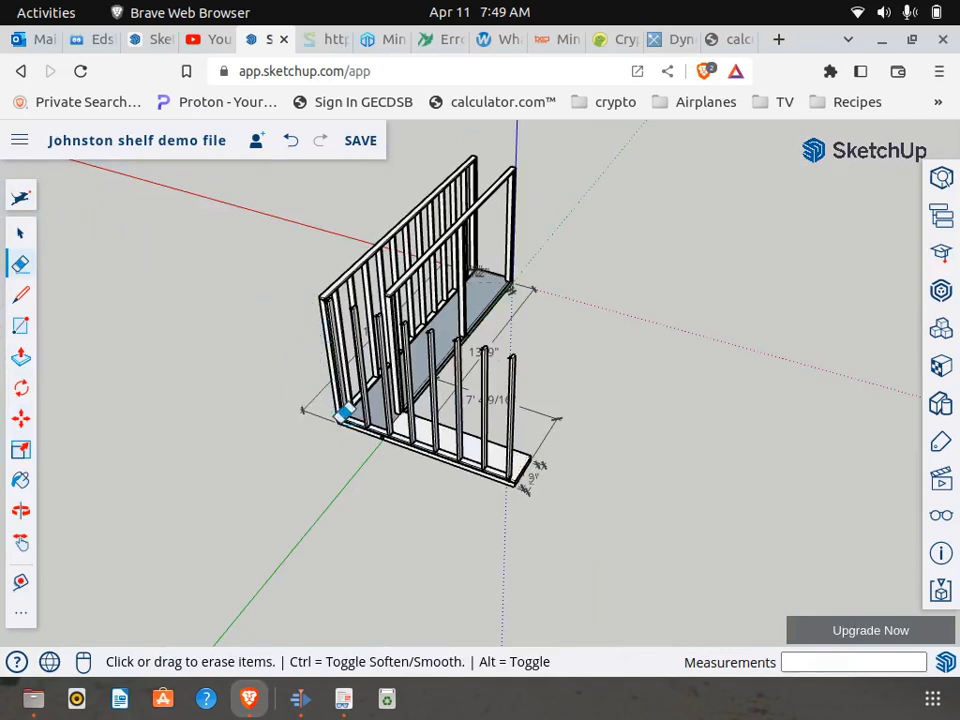
pyautogui.scroll(8, 336, 409)
pyautogui.scroll(2, 326, 410)
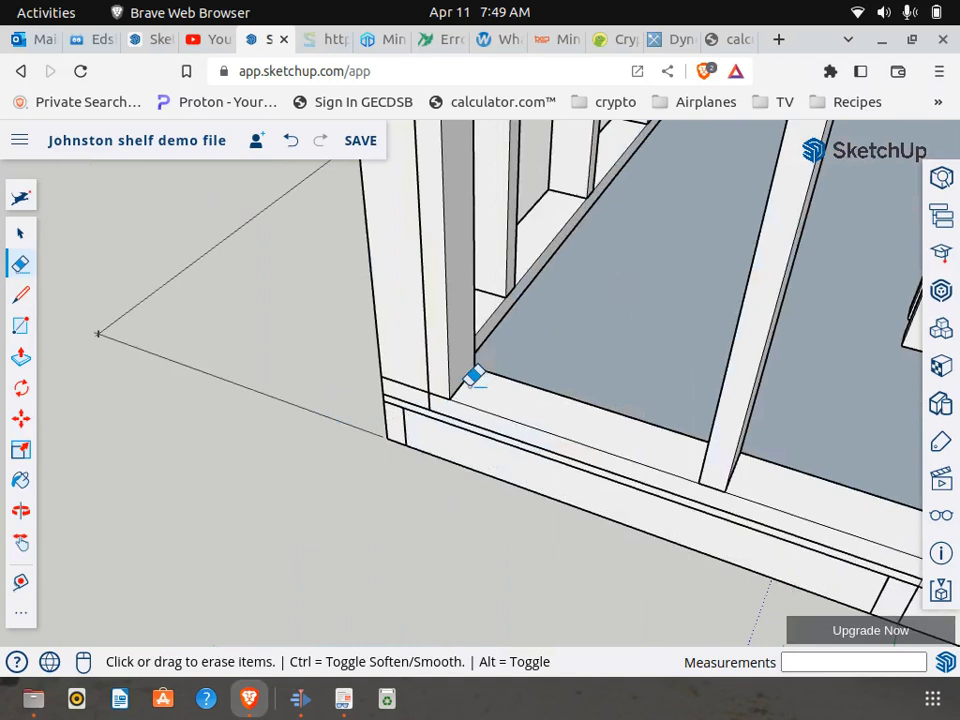
pyautogui.scroll(-4, 294, 399)
pyautogui.scroll(-2, 276, 401)
pyautogui.scroll(-3, 451, 414)
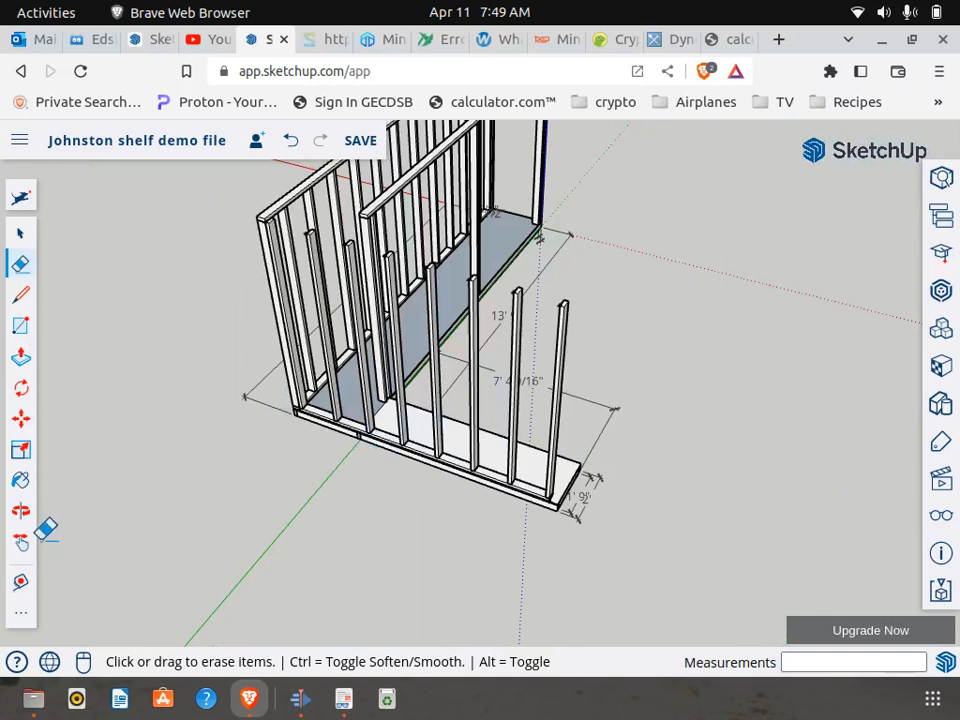
# - Copy the bottom plate up onto the stud tops as the front wall's top plate
pyautogui.press('m')
pyautogui.scroll(8, 572, 497)
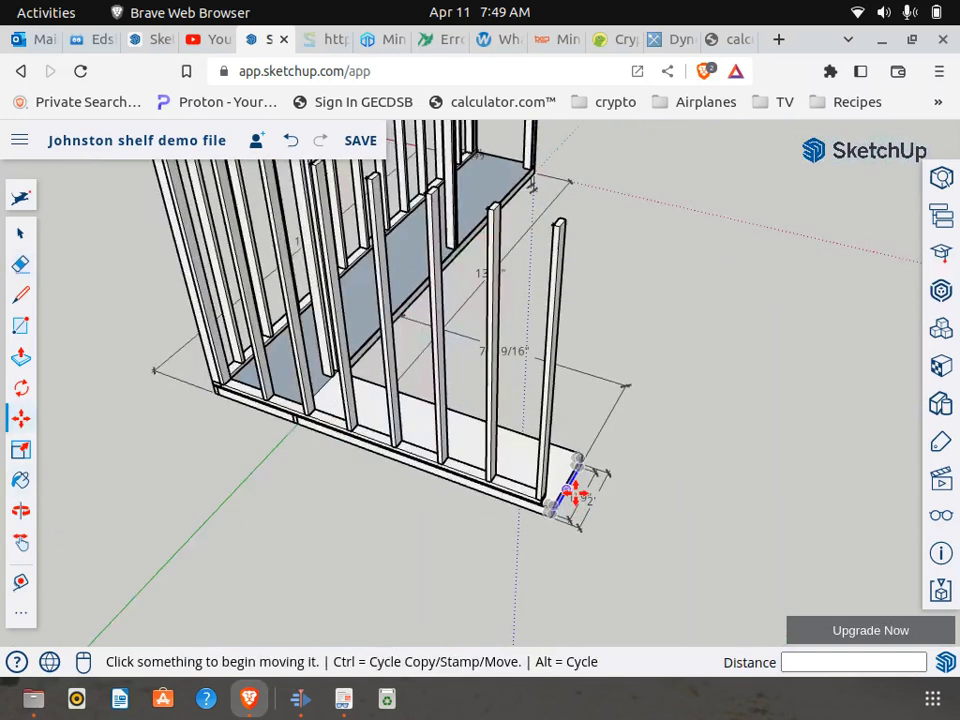
pyautogui.scroll(3, 532, 507)
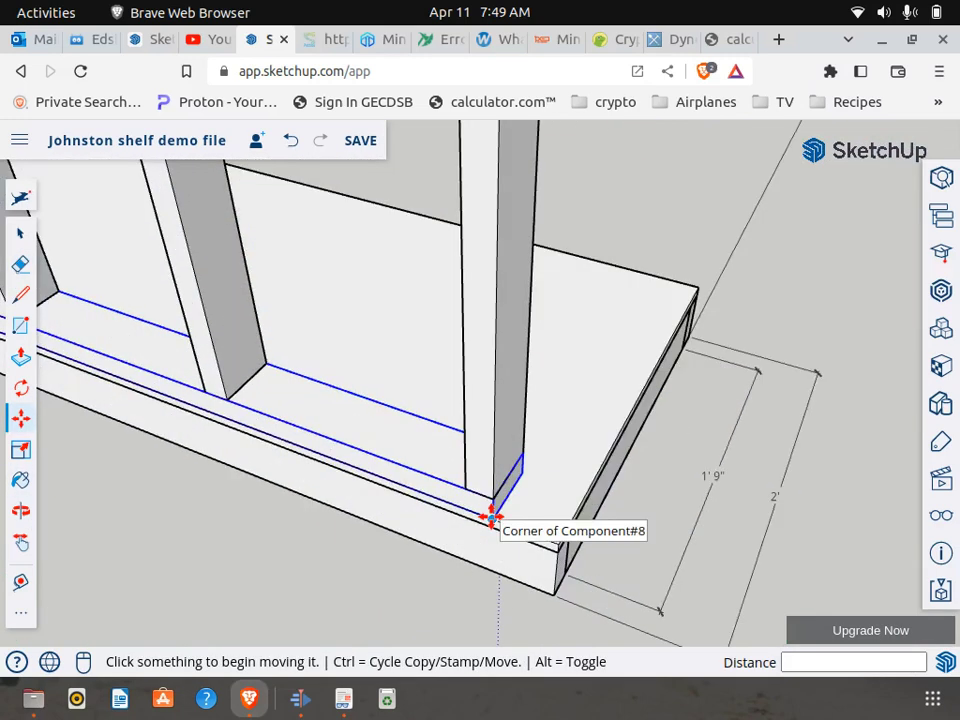
pyautogui.click(493, 514)
pyautogui.press('ctrl')
pyautogui.scroll(-10, 514, 497)
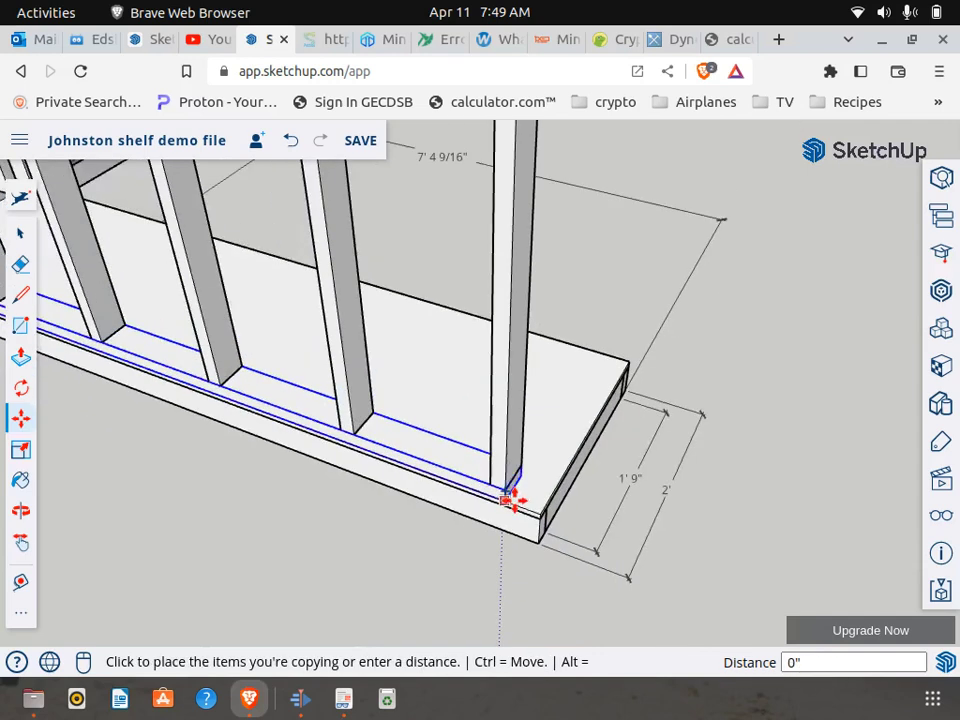
pyautogui.scroll(5, 508, 262)
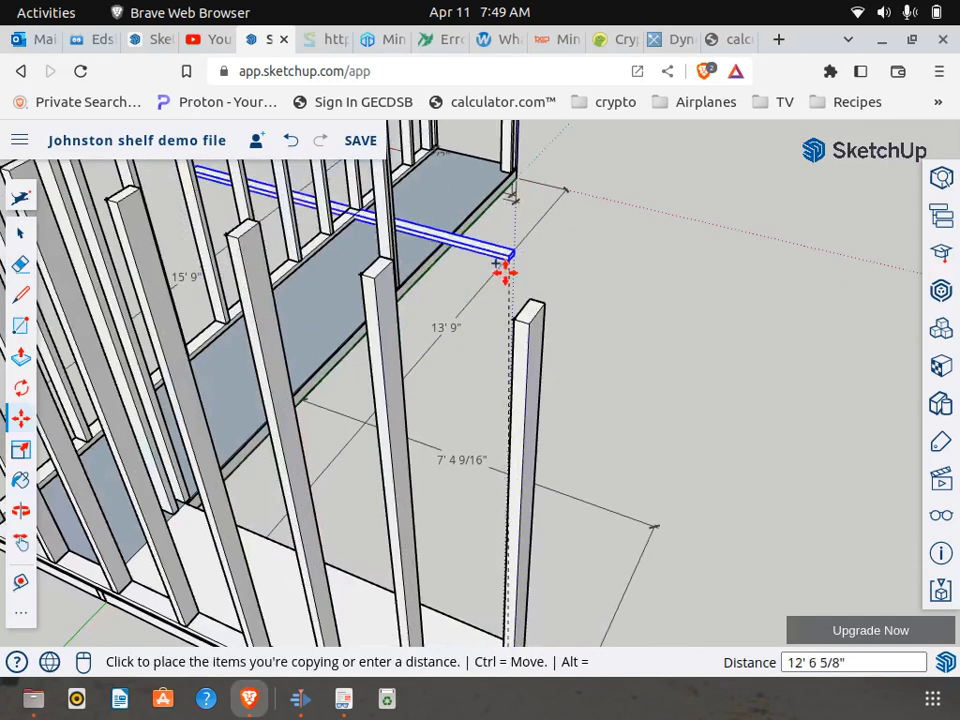
pyautogui.click(534, 320)
pyautogui.scroll(-4, 545, 316)
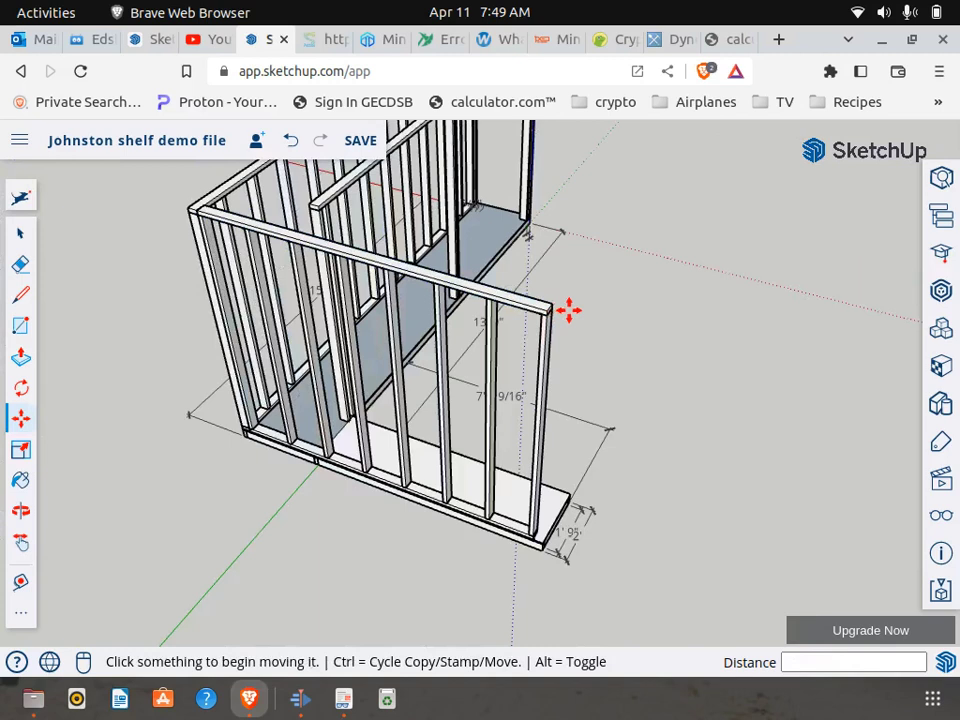
pyautogui.scroll(-2, 568, 311)
pyautogui.click(21, 511)
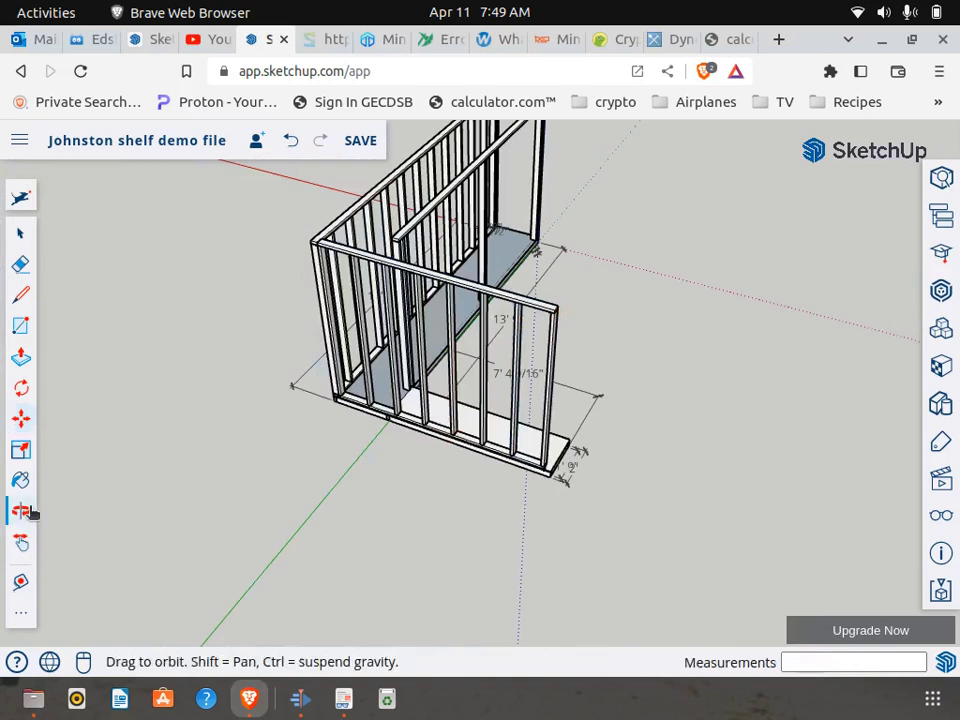
pyautogui.moveTo(563, 495); pyautogui.dragTo(191, 480)
pyautogui.moveTo(456, 456); pyautogui.dragTo(309, 423)
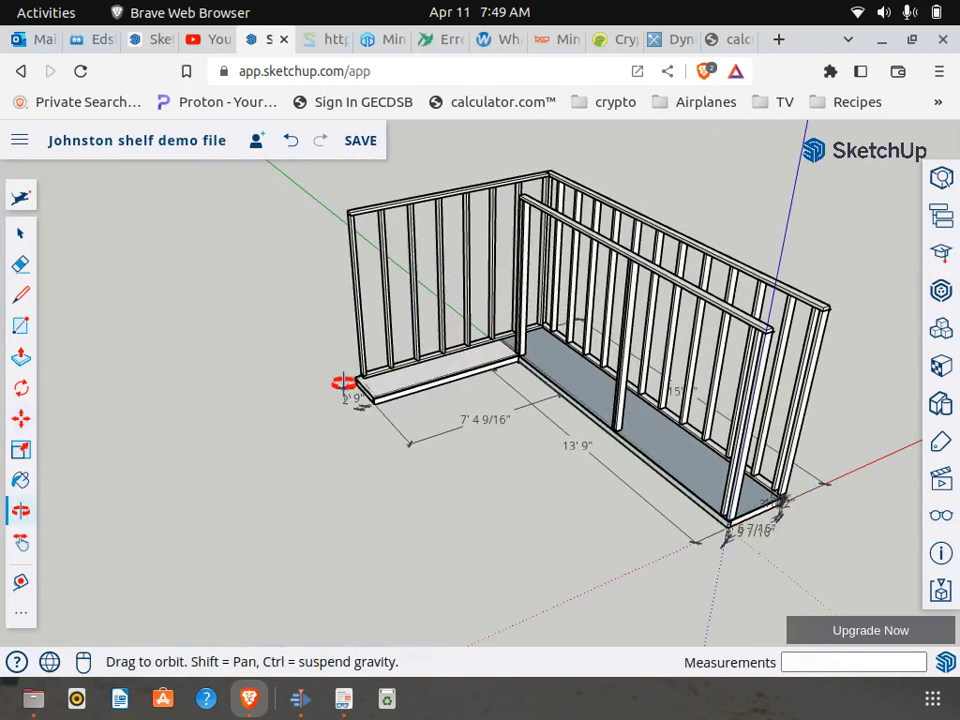
pyautogui.scroll(4, 379, 362)
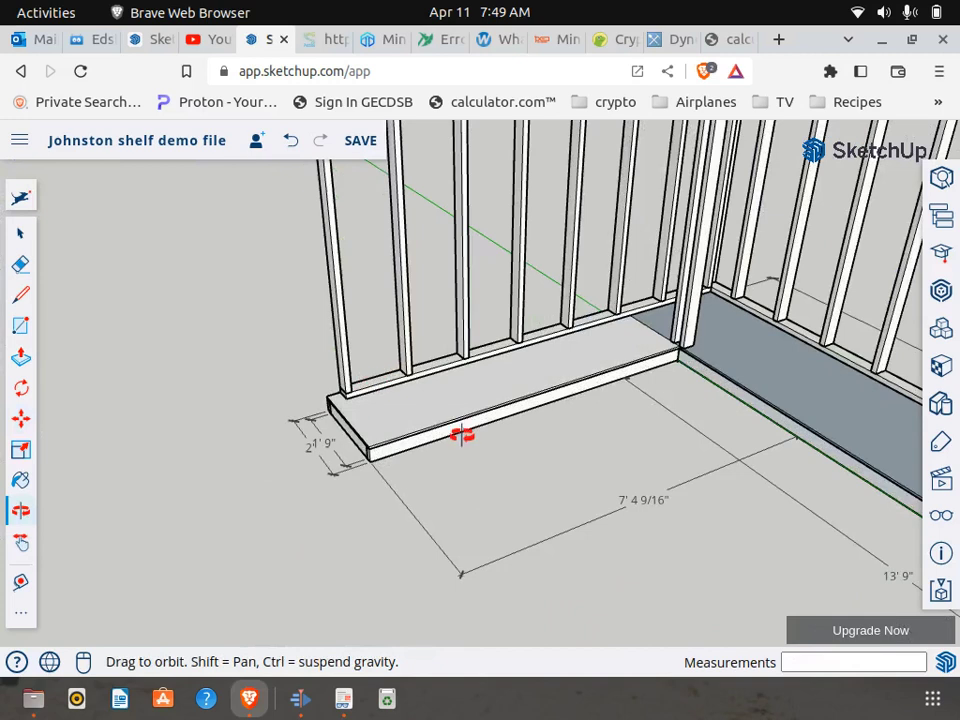
pyautogui.moveTo(509, 394); pyautogui.dragTo(393, 400)
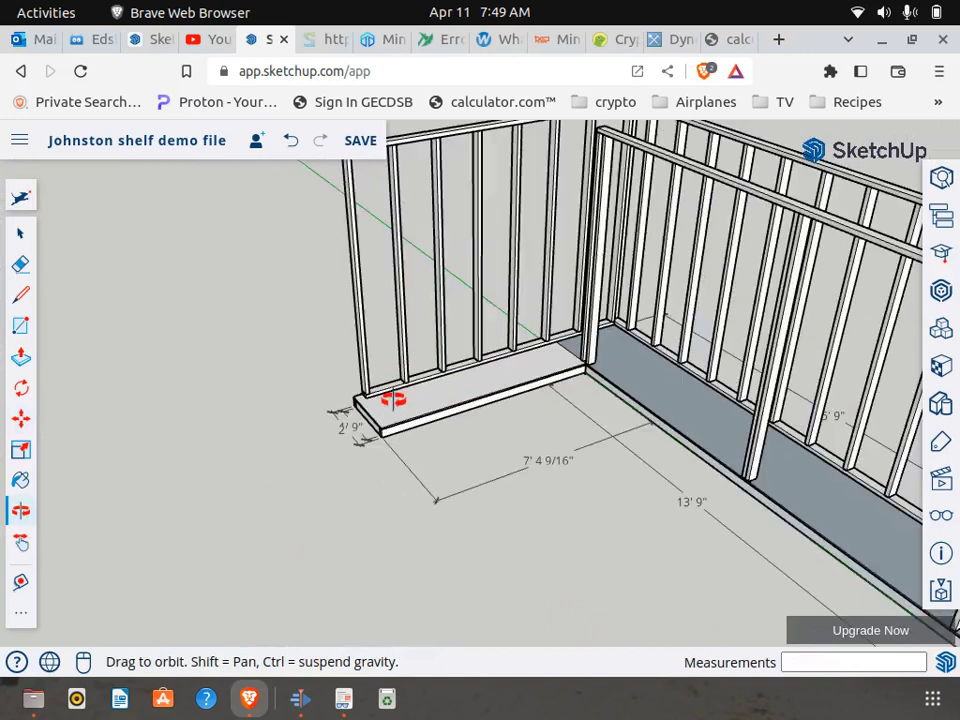
pyautogui.moveTo(722, 482); pyautogui.dragTo(499, 430)
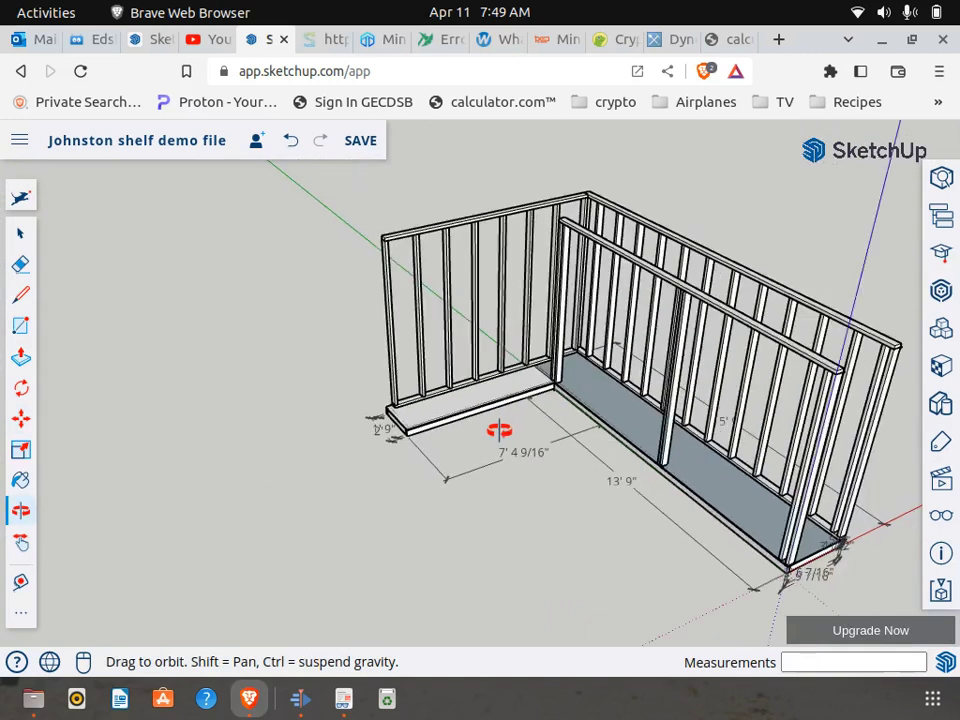
# - Begin a Ctrl-copy of the corner stud with Move, then cancel it
pyautogui.click(20, 418)
pyautogui.scroll(6, 392, 403)
pyautogui.scroll(3, 390, 405)
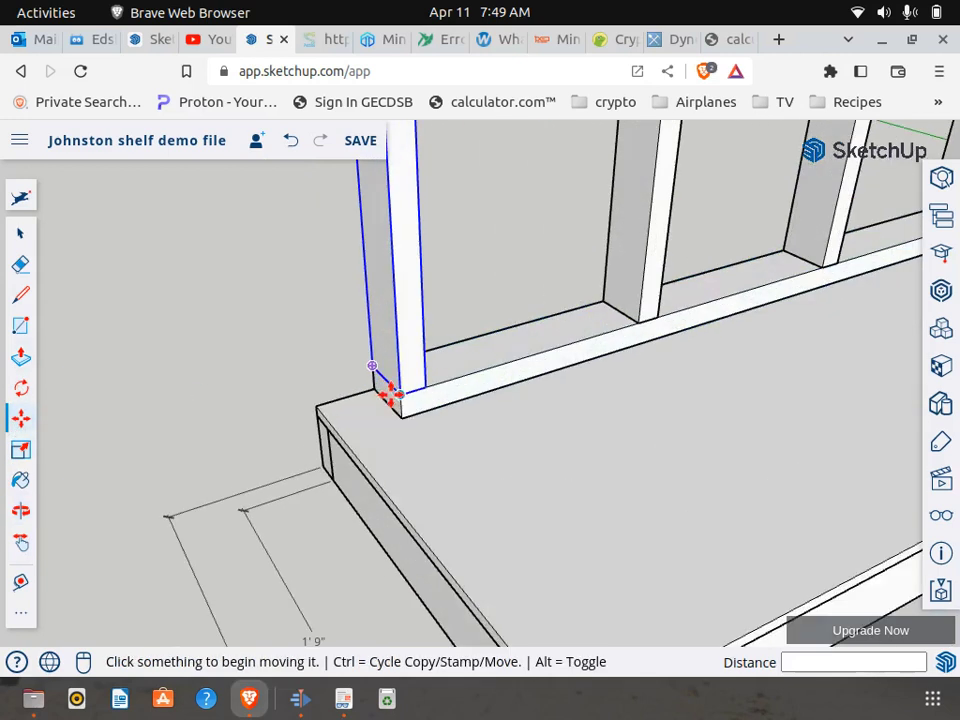
pyautogui.press('ctrl')
pyautogui.click(396, 389)
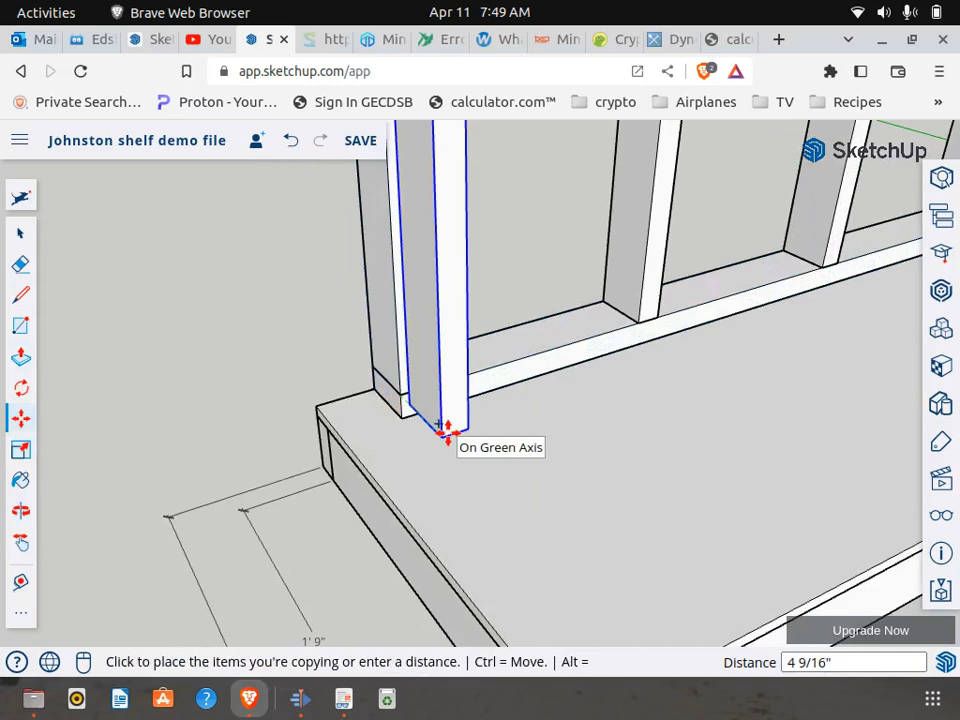
pyautogui.scroll(-5, 445, 432)
pyautogui.scroll(3, 431, 399)
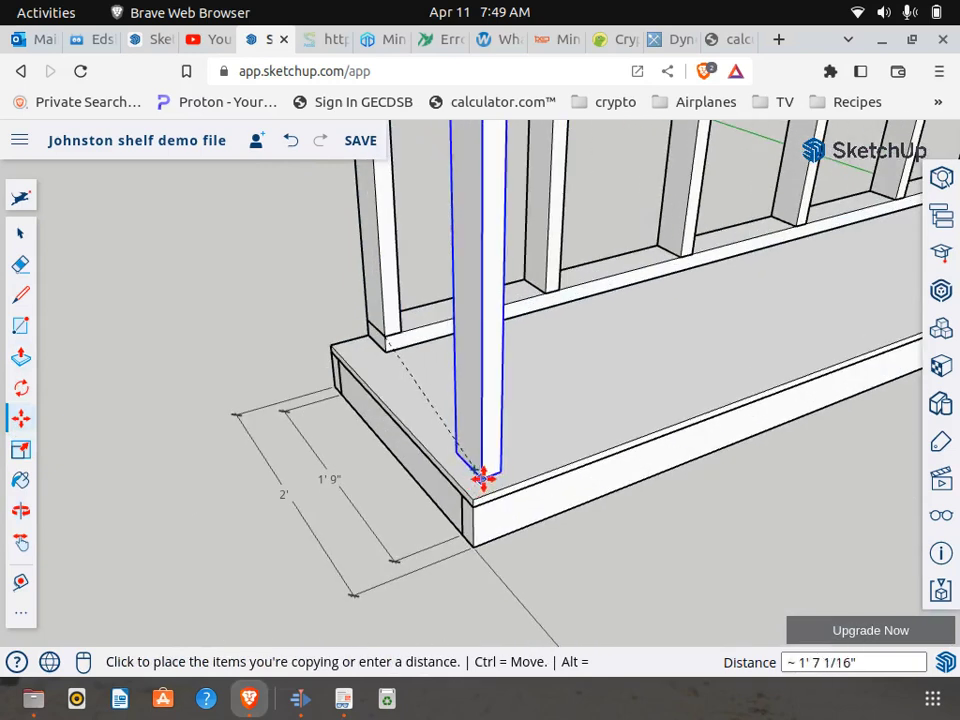
pyautogui.scroll(3, 481, 480)
pyautogui.press('Escape')
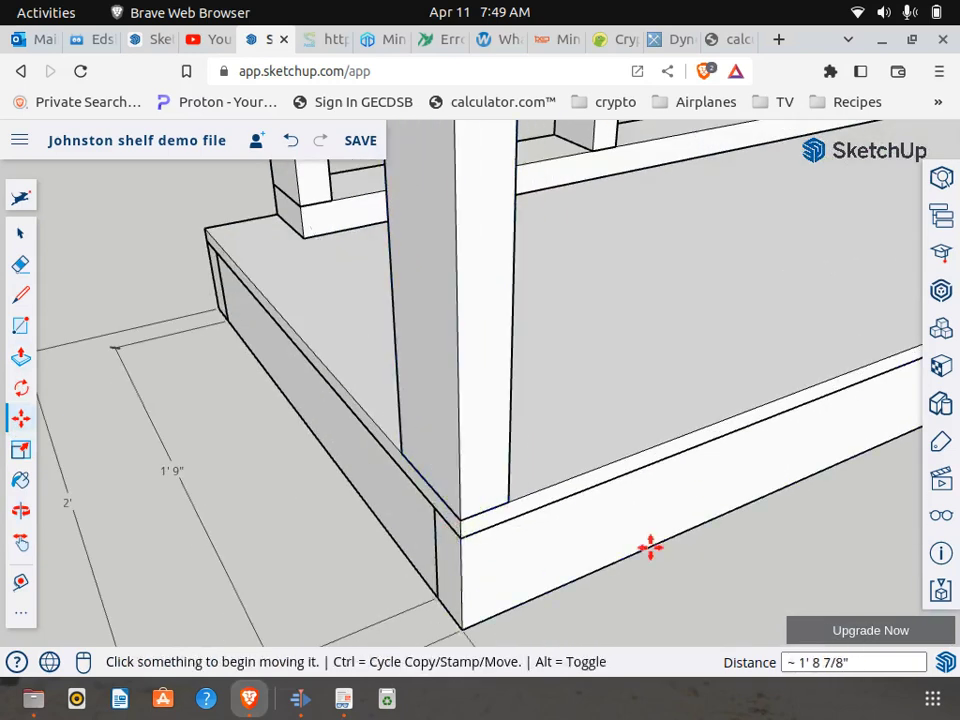
# - Reselect the stud and drop a copy on the bottom board's far end corner
pyautogui.click(20, 233)
pyautogui.rightClick(468, 322)
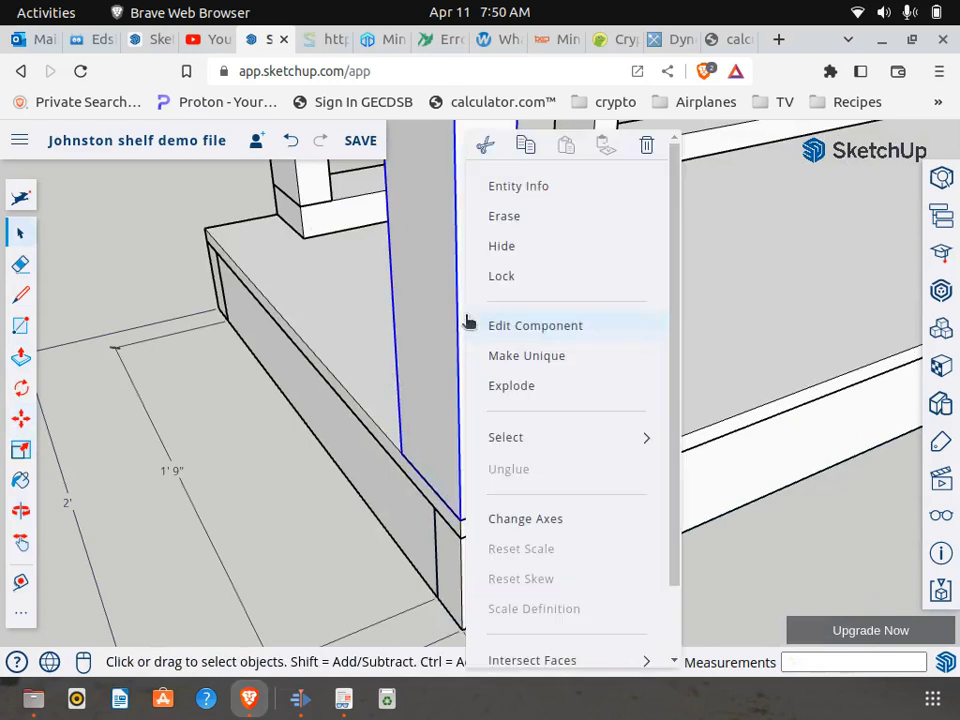
pyautogui.click(484, 372)
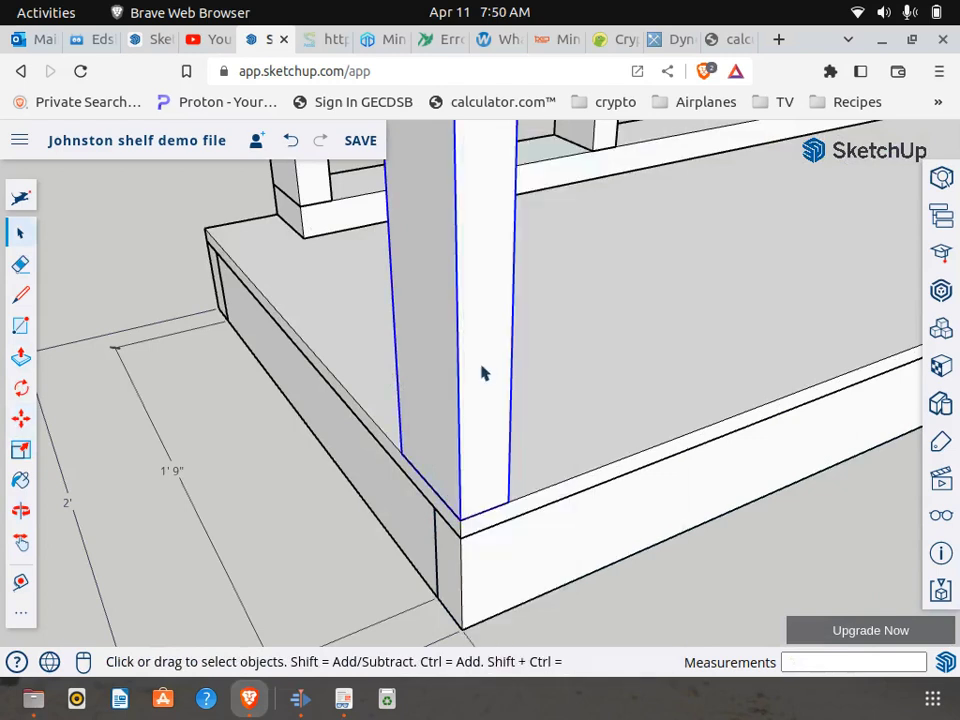
pyautogui.scroll(-5, 180, 415)
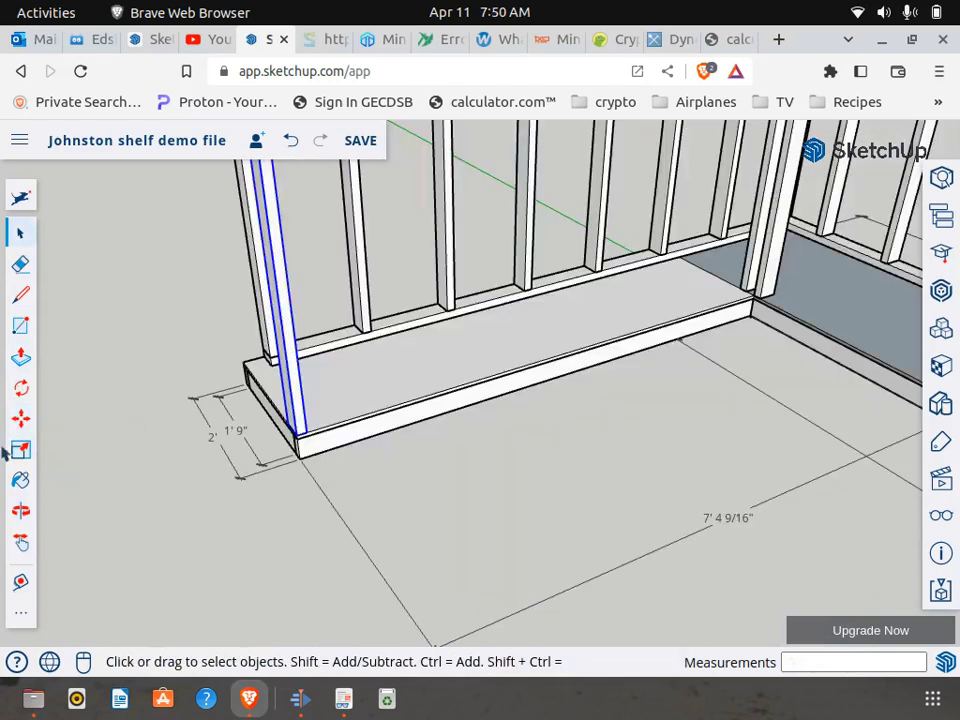
pyautogui.click(21, 420)
pyautogui.scroll(4, 321, 420)
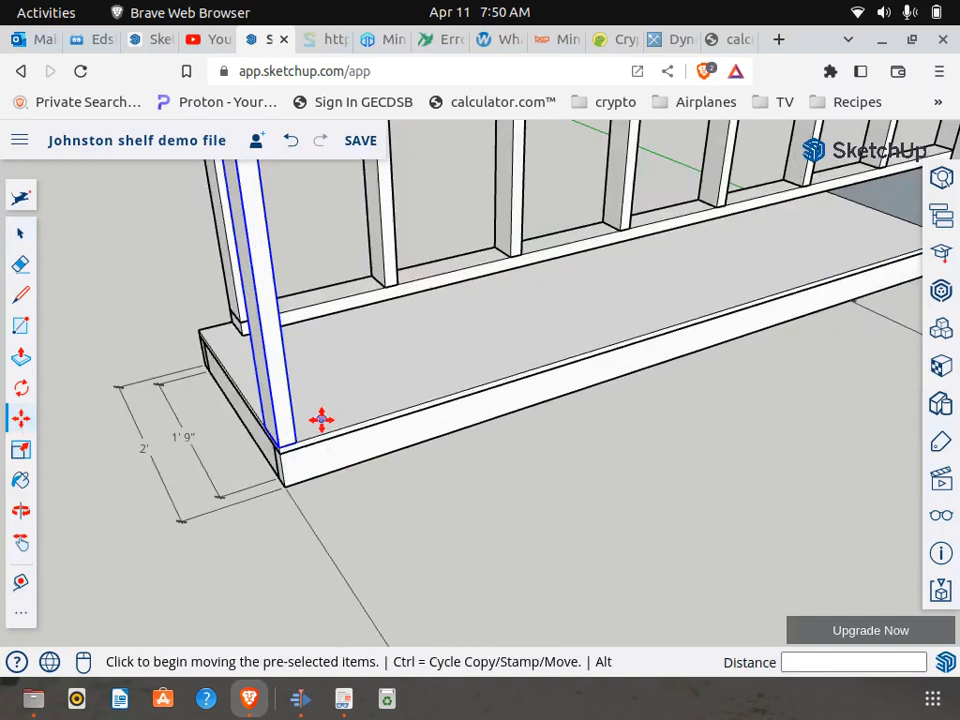
pyautogui.click(281, 447)
pyautogui.press('ctrl')
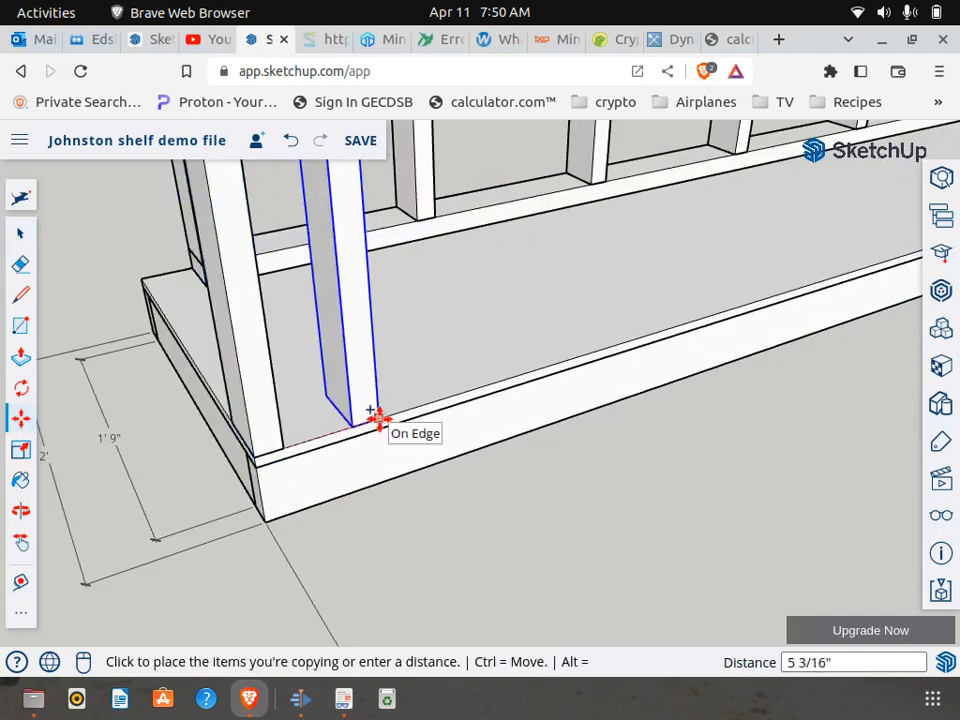
pyautogui.scroll(-3, 126, 460)
pyautogui.moveTo(126, 460); pyautogui.dragTo(658, 298, button='middle')
pyautogui.scroll(3, 718, 305)
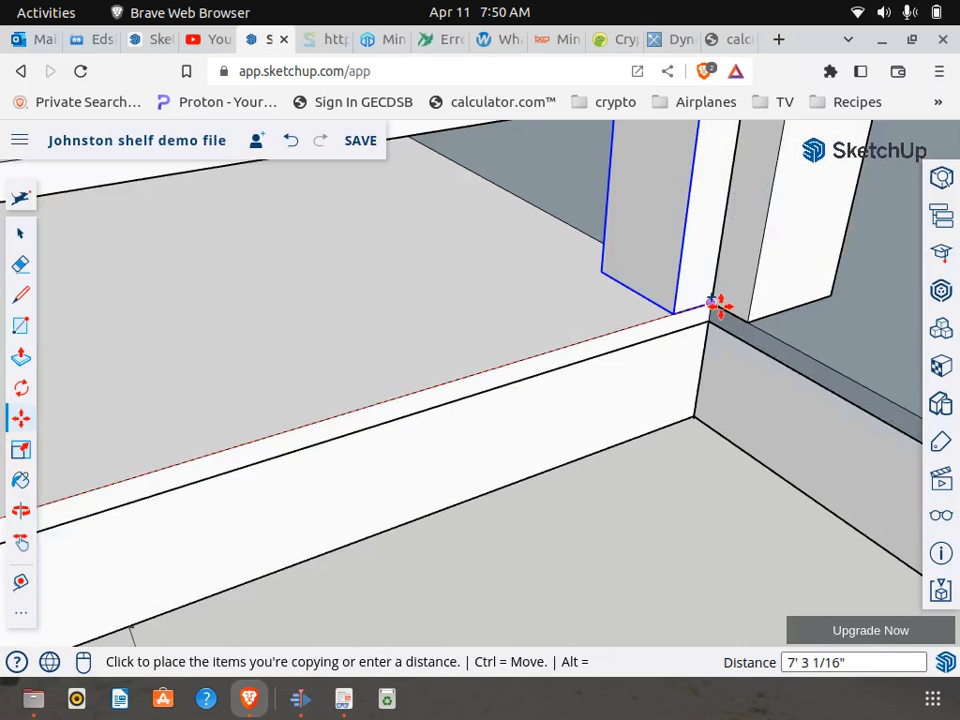
pyautogui.click(716, 305)
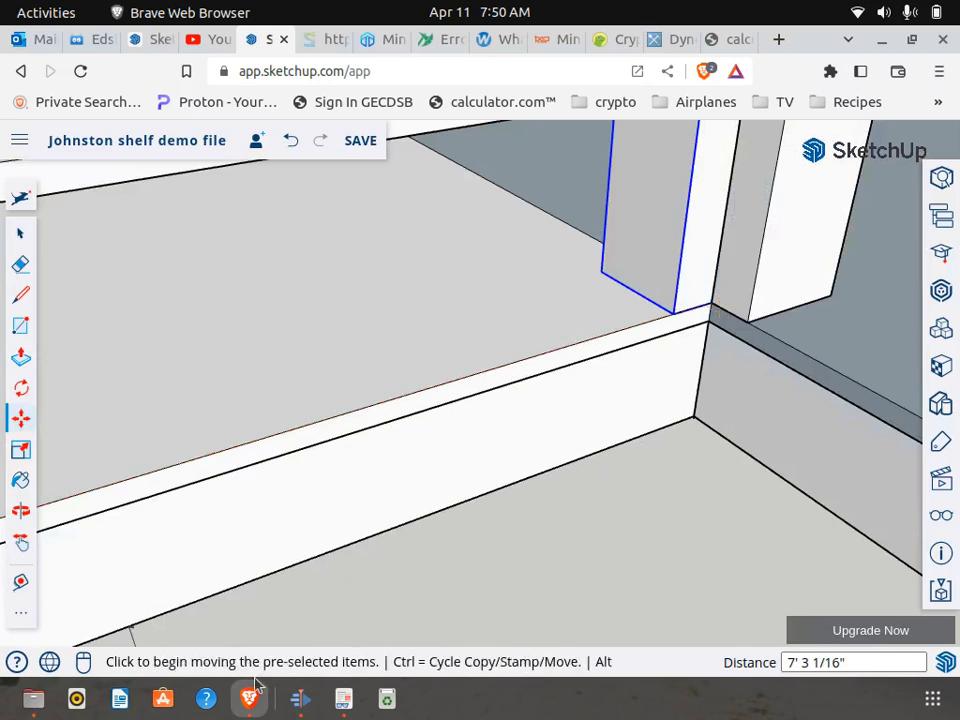
# - Read Short Wall.pdf pages 1–3 for the board spacing and corner board figures
pyautogui.click(343, 699)
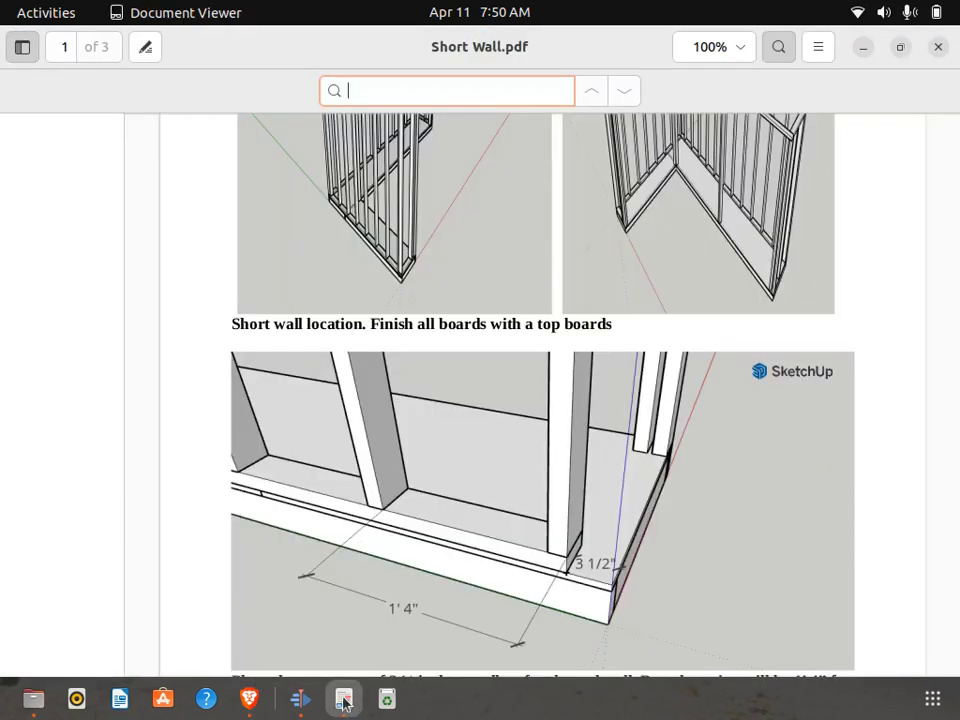
pyautogui.scroll(-15, 305, 497)
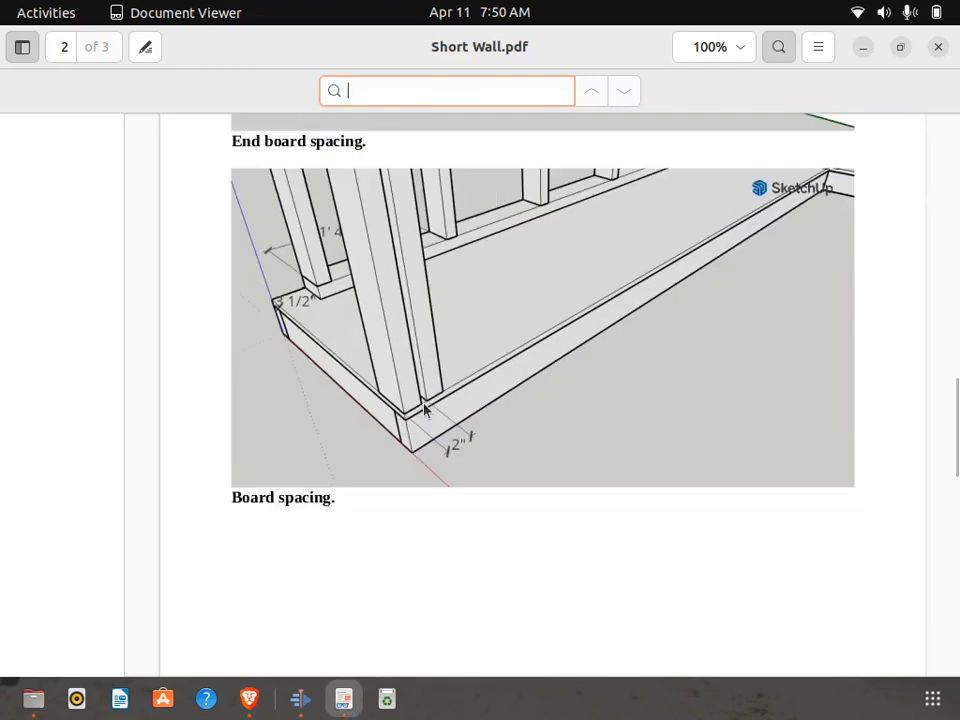
pyautogui.scroll(-5, 309, 461)
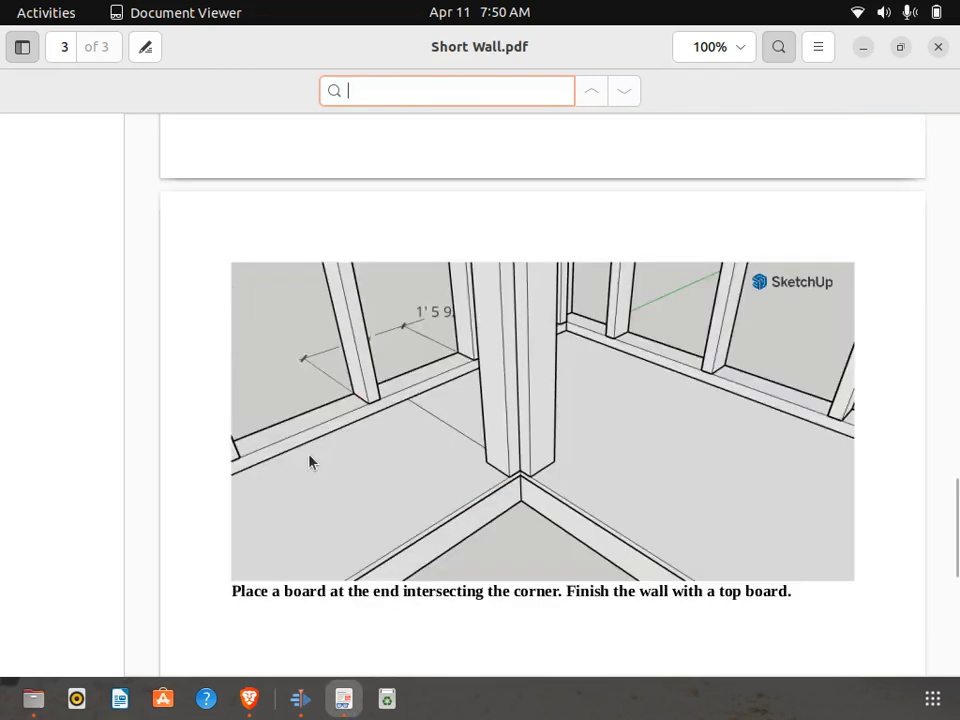
pyautogui.scroll(-3, 375, 480)
pyautogui.scroll(4, 374, 481)
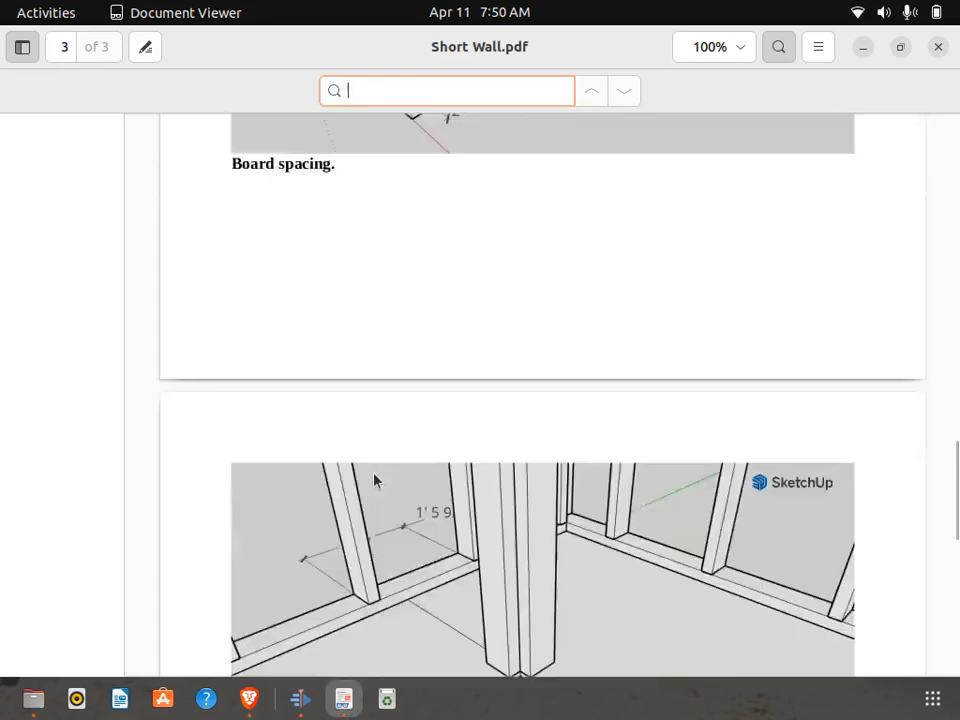
pyautogui.scroll(1, 374, 481)
# - Back in the model, orbit the view and select the short wall's end stud
pyautogui.click(249, 699)
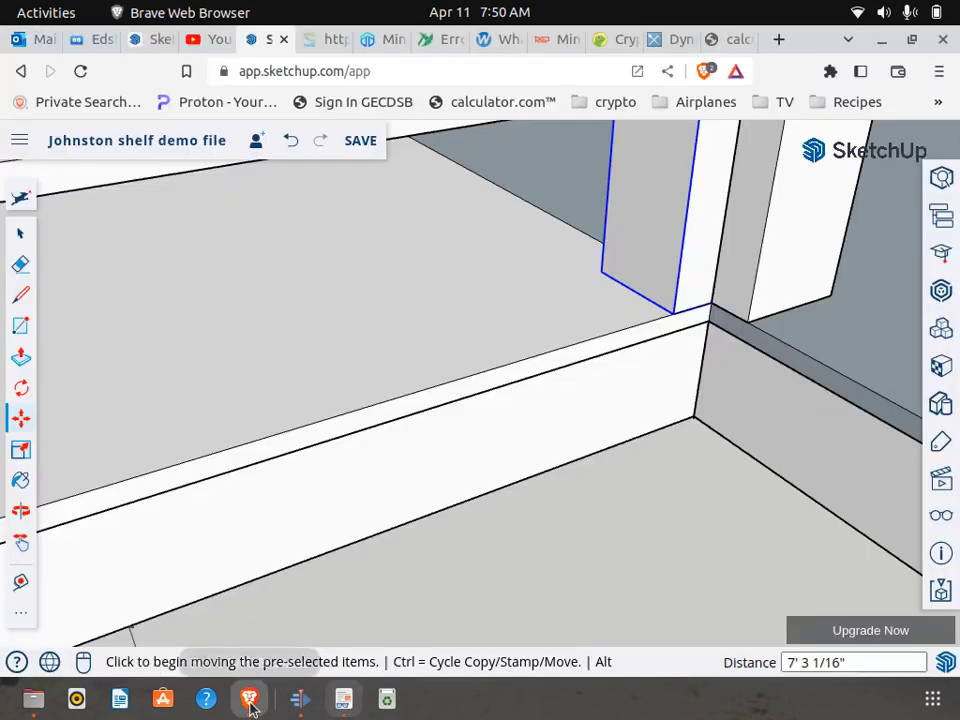
pyautogui.moveTo(437, 469)
pyautogui.mouseDown(button='middle')
pyautogui.moveTo(565, 463)
pyautogui.moveTo(712, 425)
pyautogui.mouseUp(button='middle')
pyautogui.scroll(-4, 730, 415)
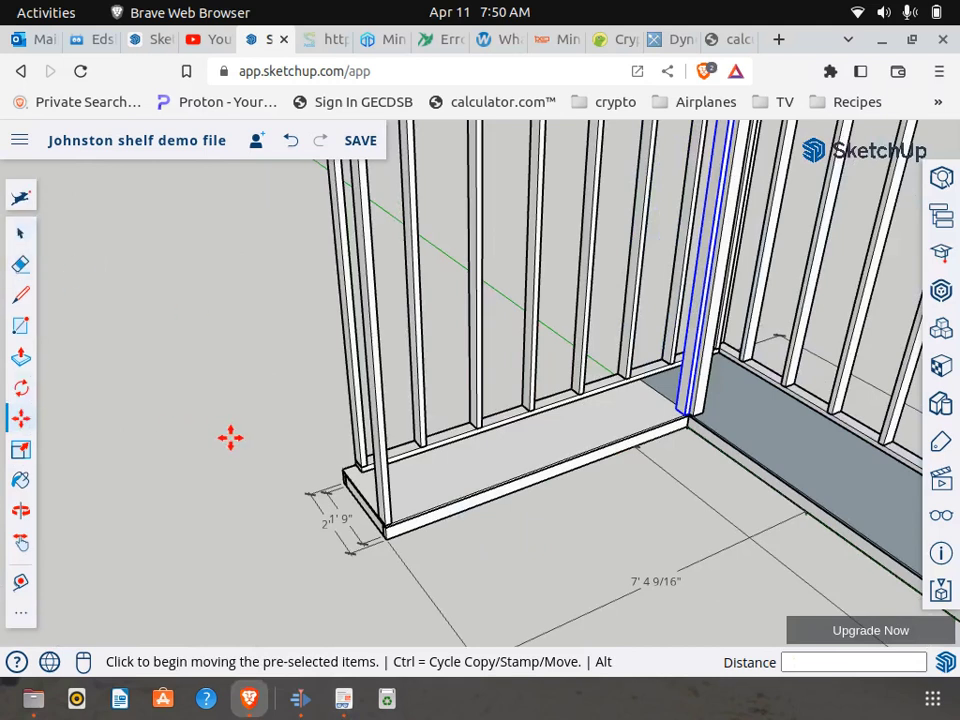
pyautogui.scroll(2, 433, 562)
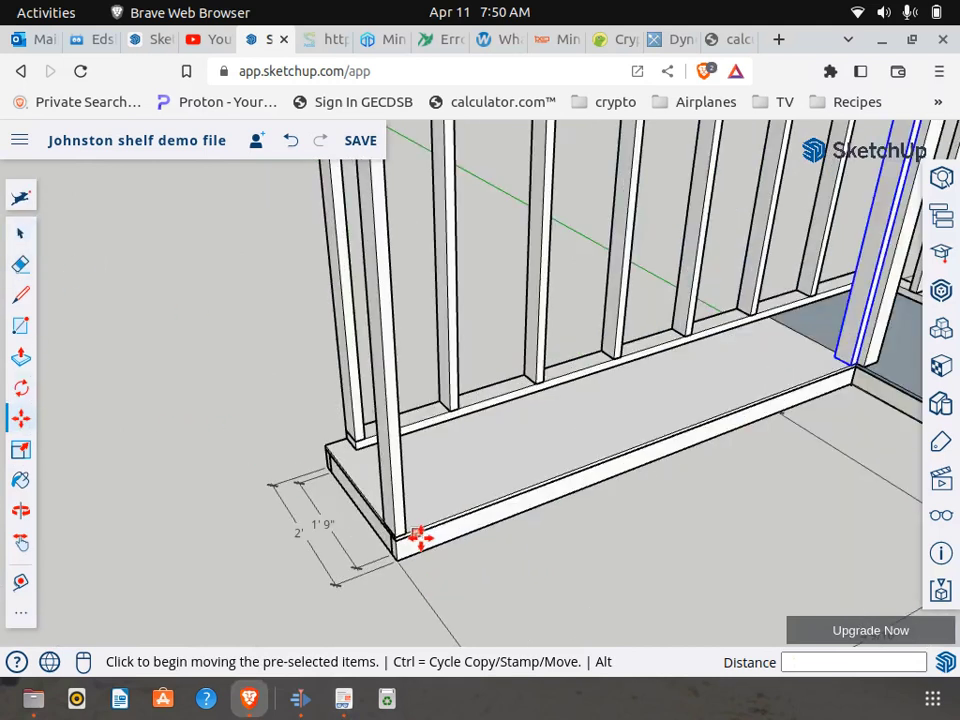
pyautogui.press('space')
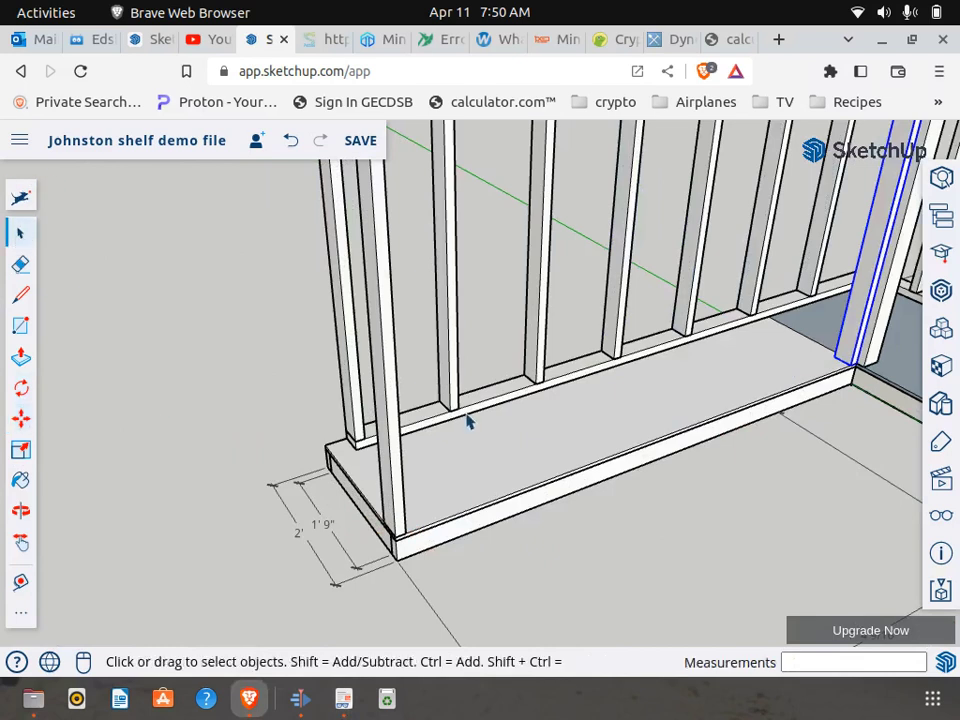
pyautogui.scroll(-2, 360, 447)
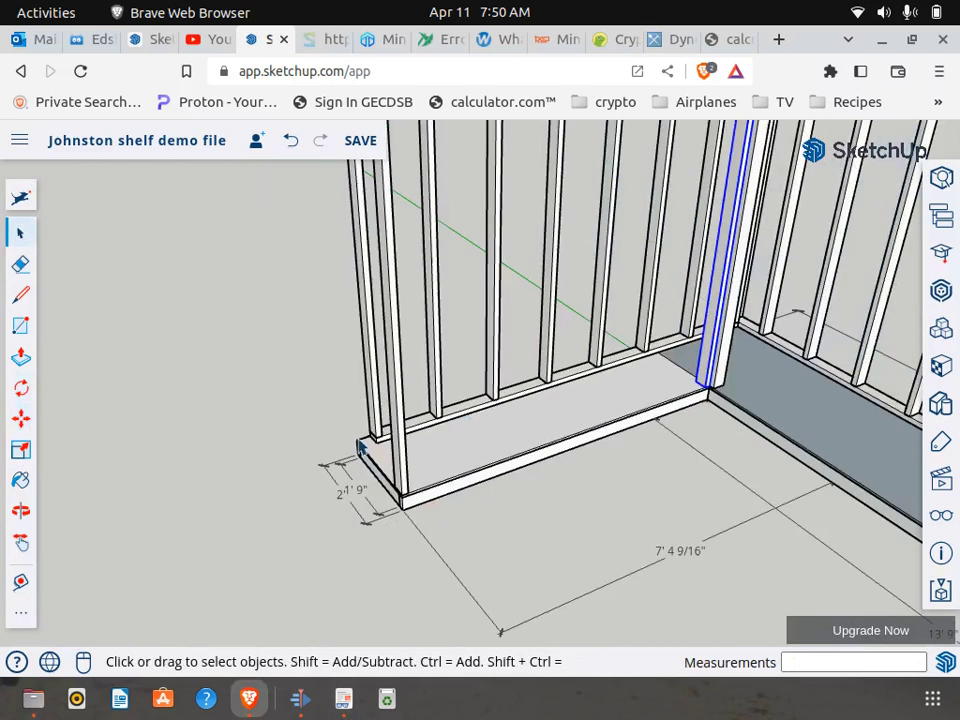
pyautogui.click(405, 476)
pyautogui.scroll(4, 408, 485)
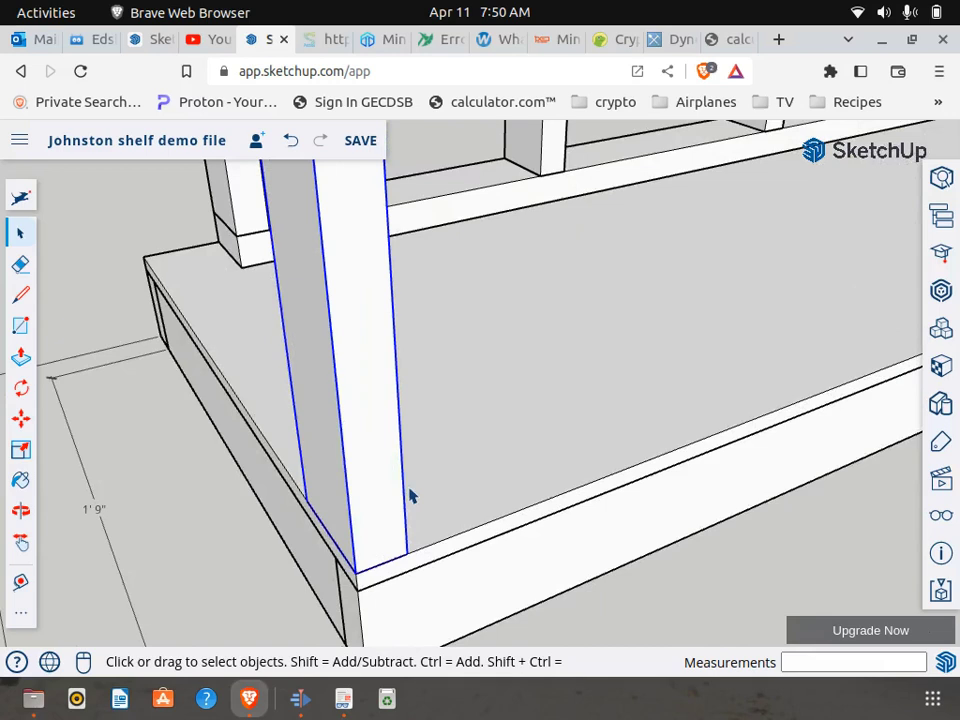
pyautogui.scroll(-3, 585, 405)
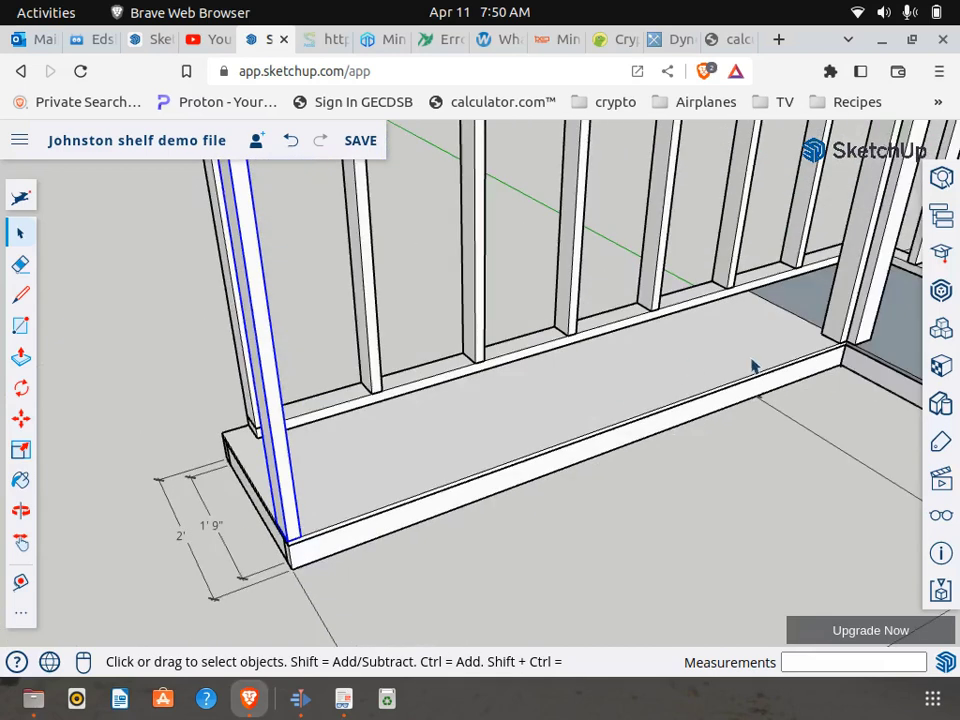
# - Copy the end stud 2" along the bottom board edge from its bottom corner
pyautogui.click(20, 424)
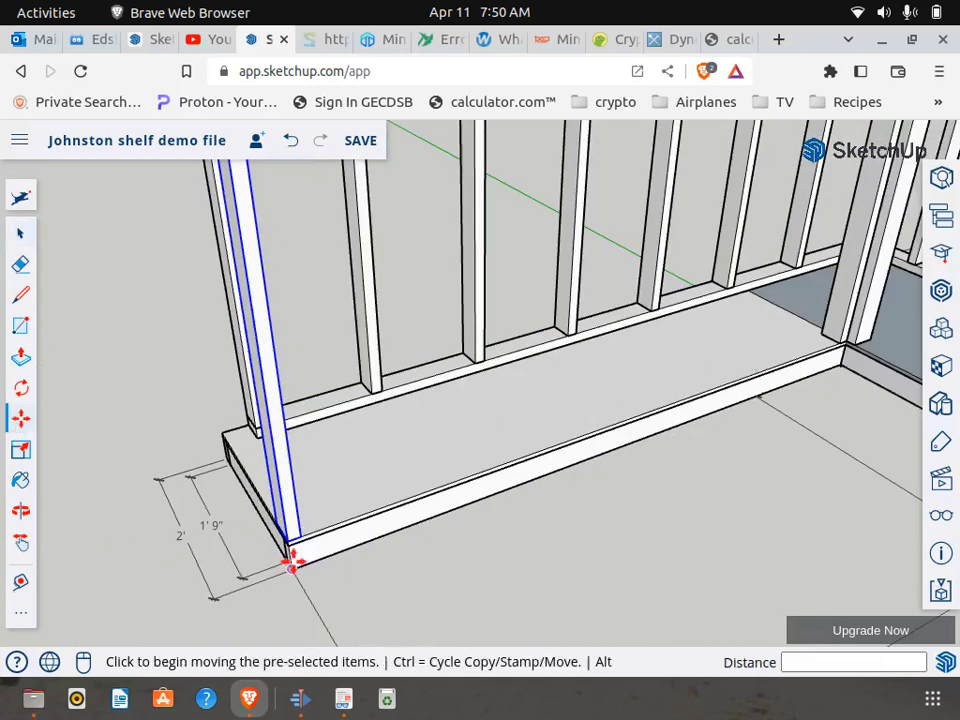
pyautogui.scroll(3, 285, 546)
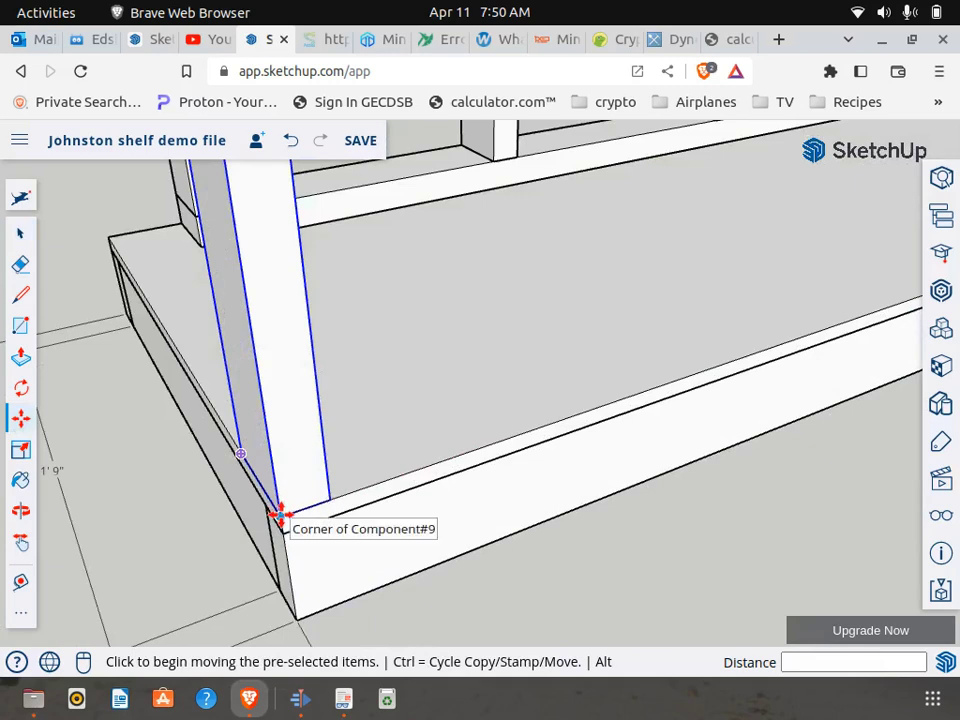
pyautogui.click(278, 512)
pyautogui.press('ctrl')
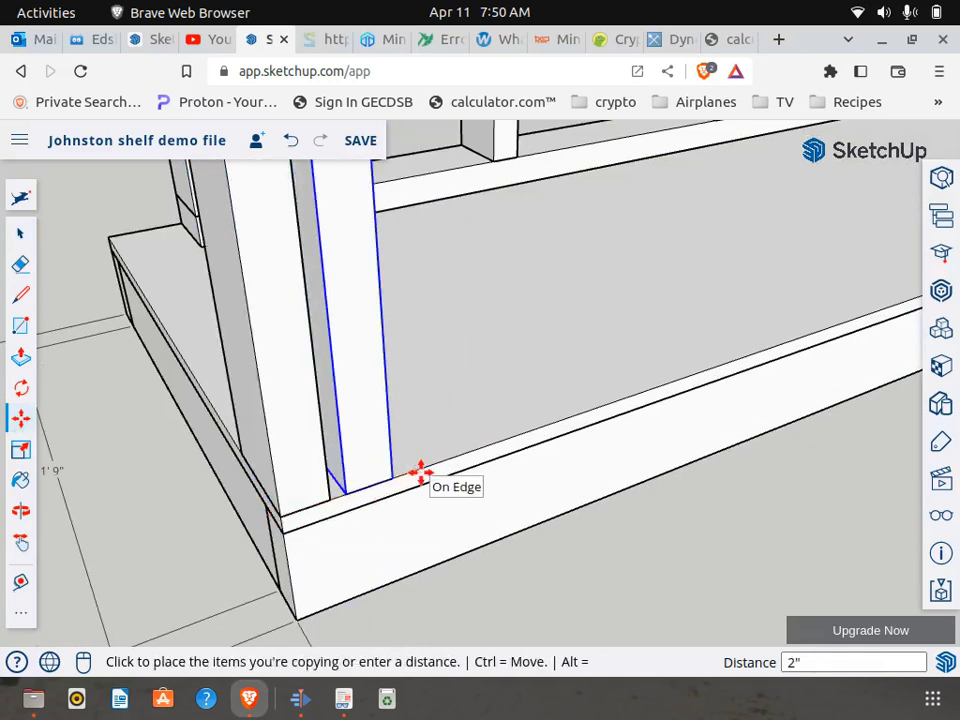
pyautogui.click(420, 472)
pyautogui.scroll(-10, 420, 470)
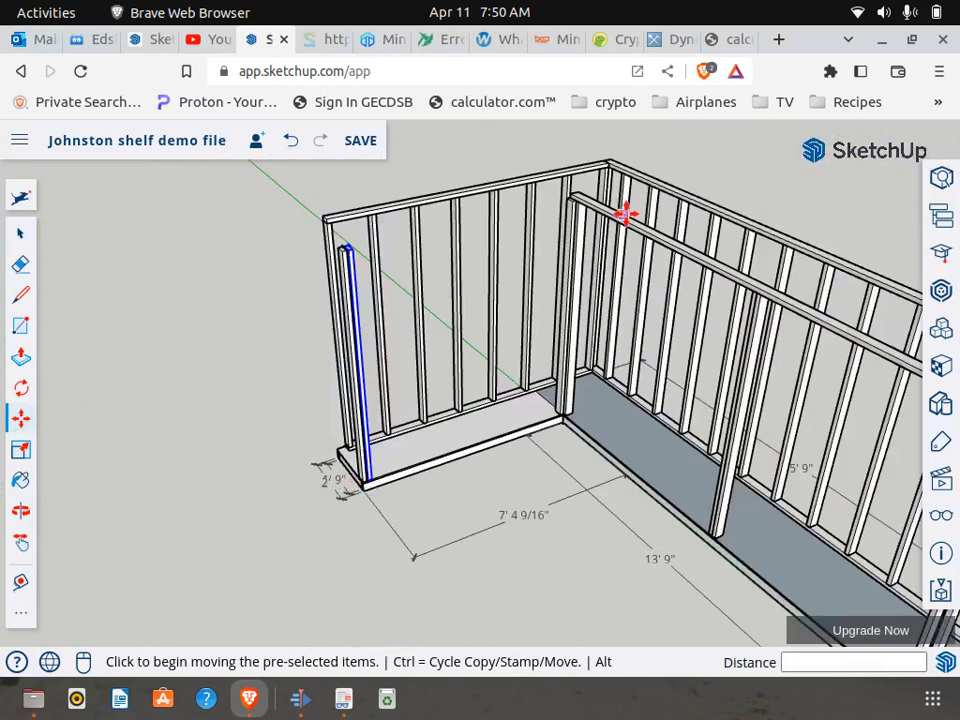
pyautogui.scroll(4, 587, 224)
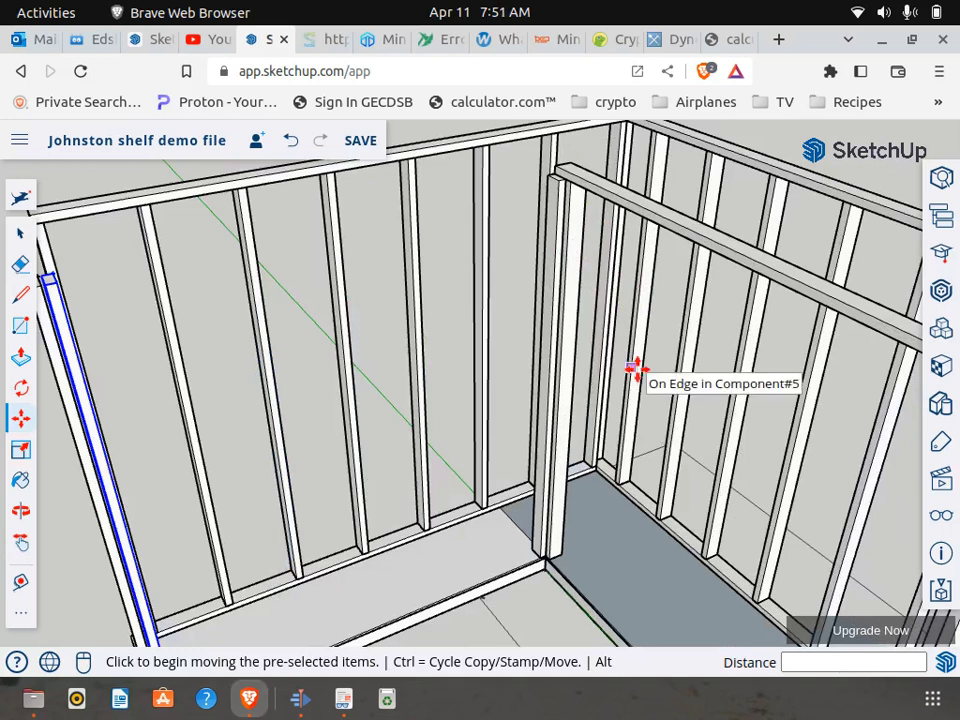
pyautogui.scroll(-3, 495, 362)
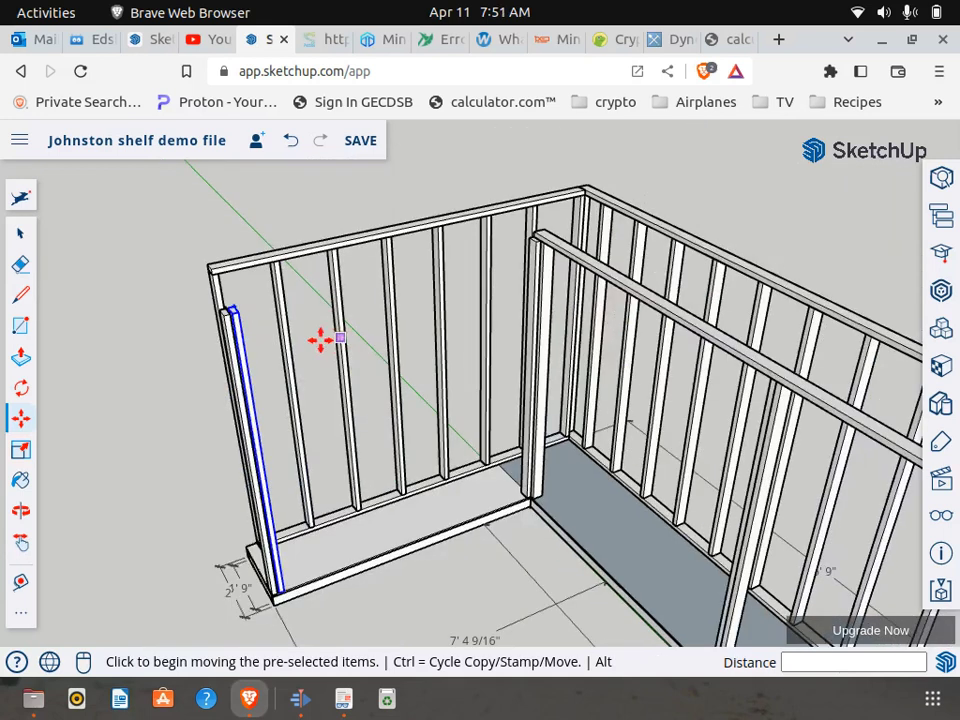
pyautogui.scroll(-5, 176, 317)
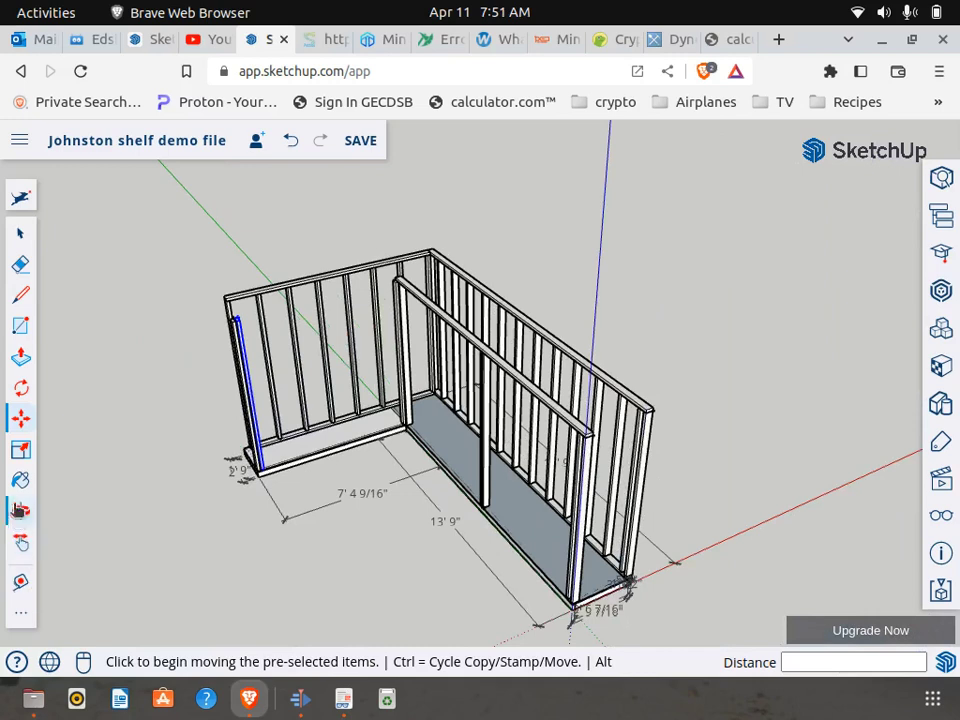
pyautogui.click(20, 514)
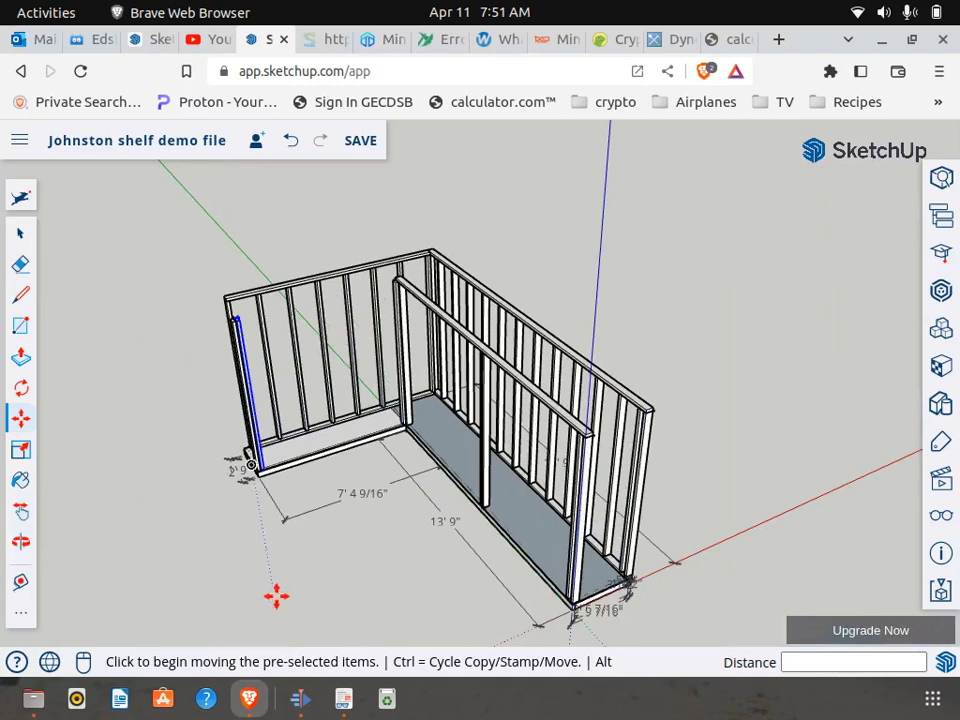
pyautogui.click(20, 541)
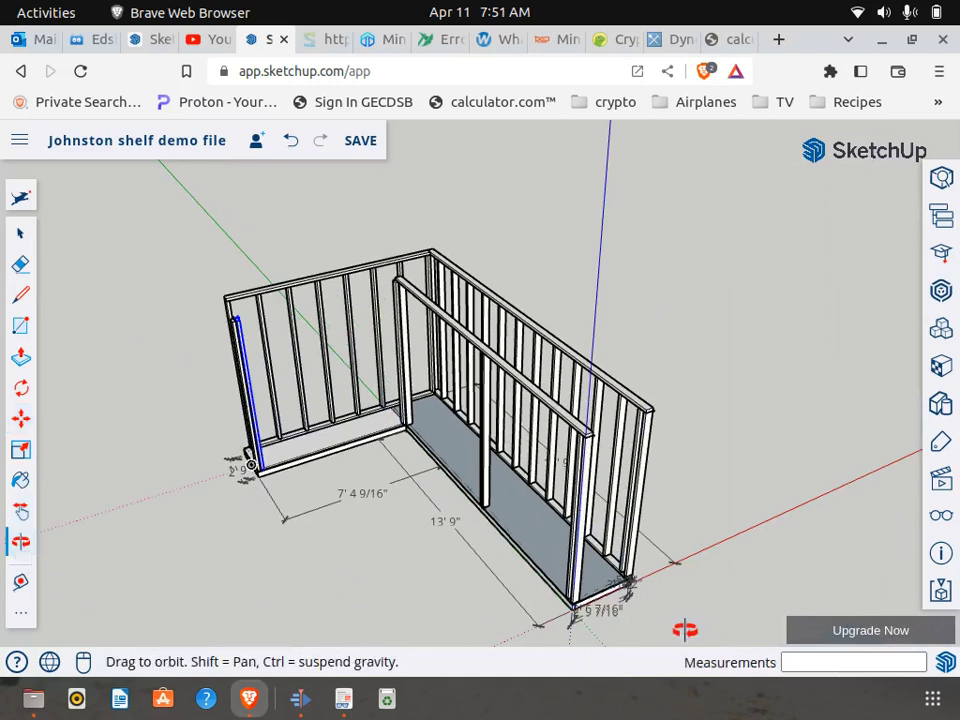
pyautogui.moveTo(686, 572); pyautogui.dragTo(514, 463)
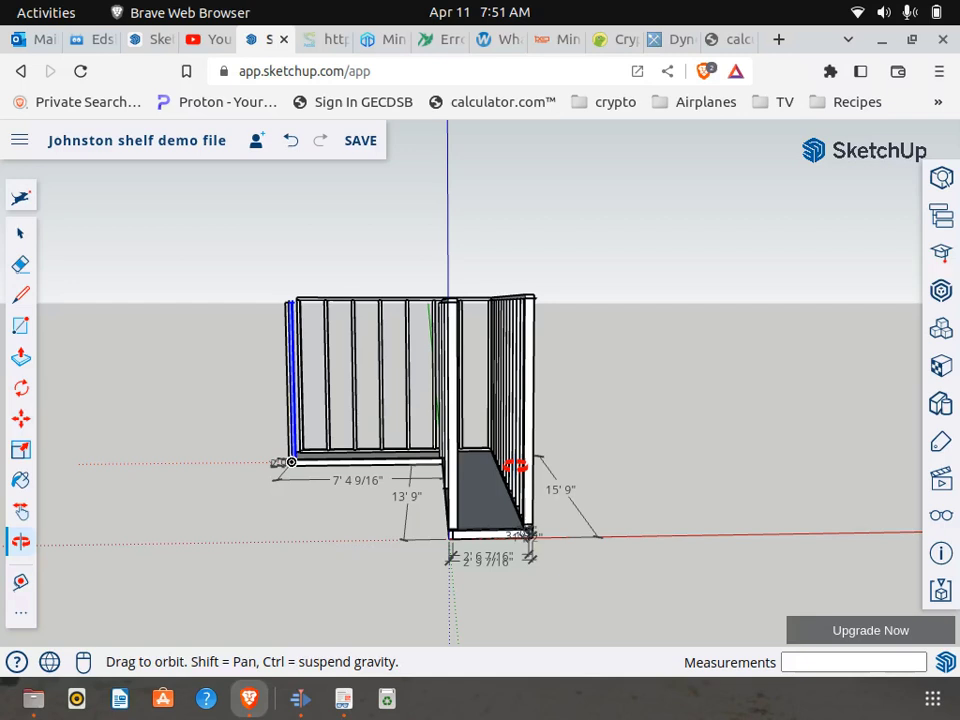
pyautogui.moveTo(493, 281); pyautogui.dragTo(464, 302)
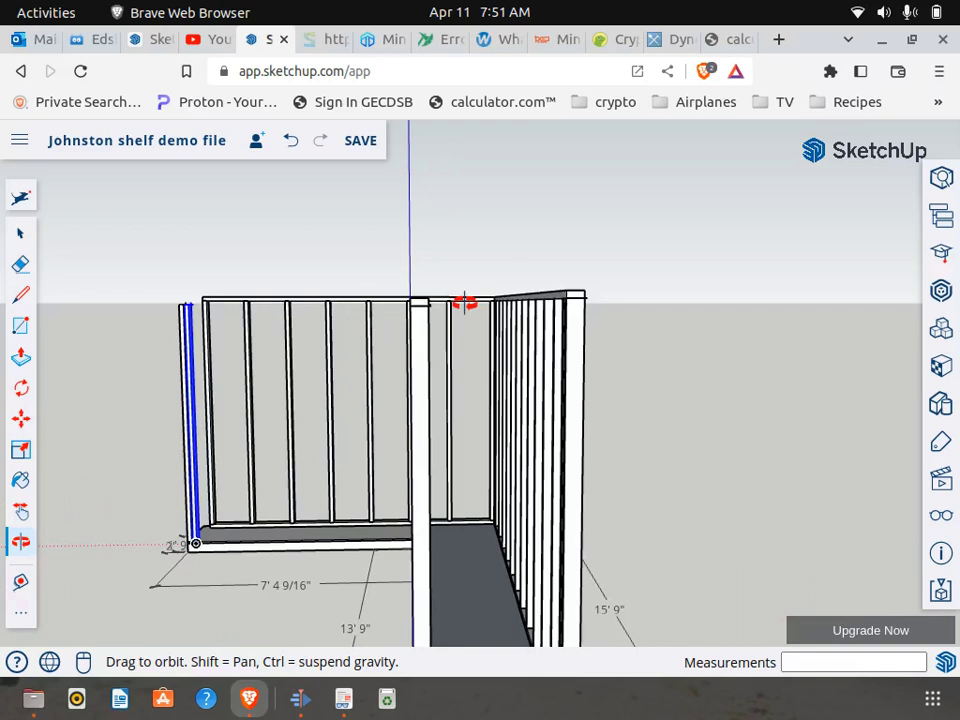
pyautogui.moveTo(135, 539); pyautogui.dragTo(456, 561)
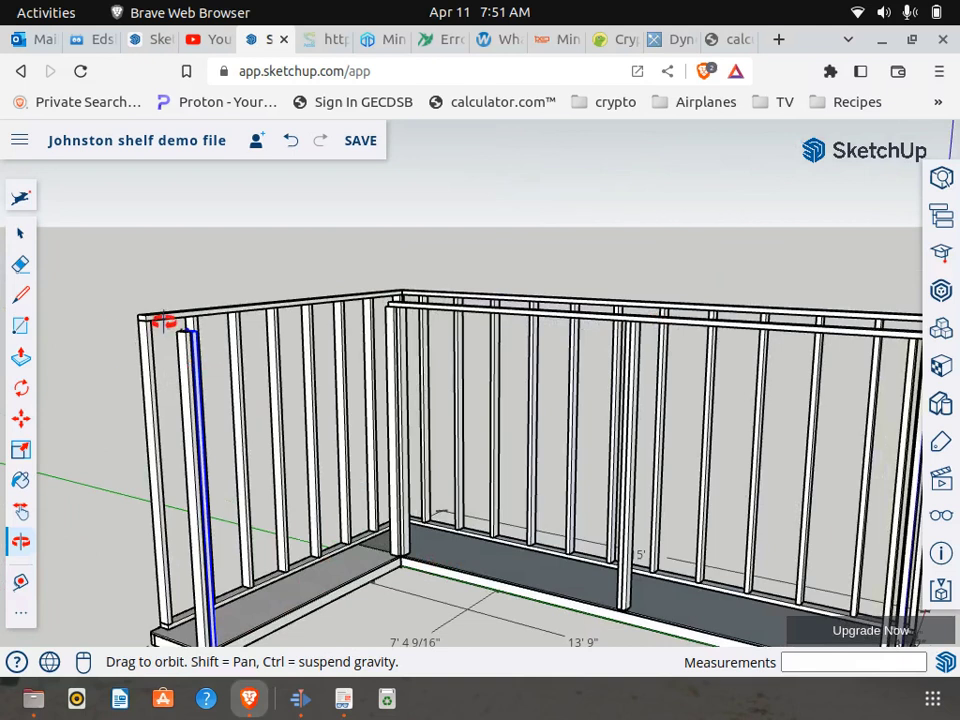
pyautogui.scroll(5, 162, 324)
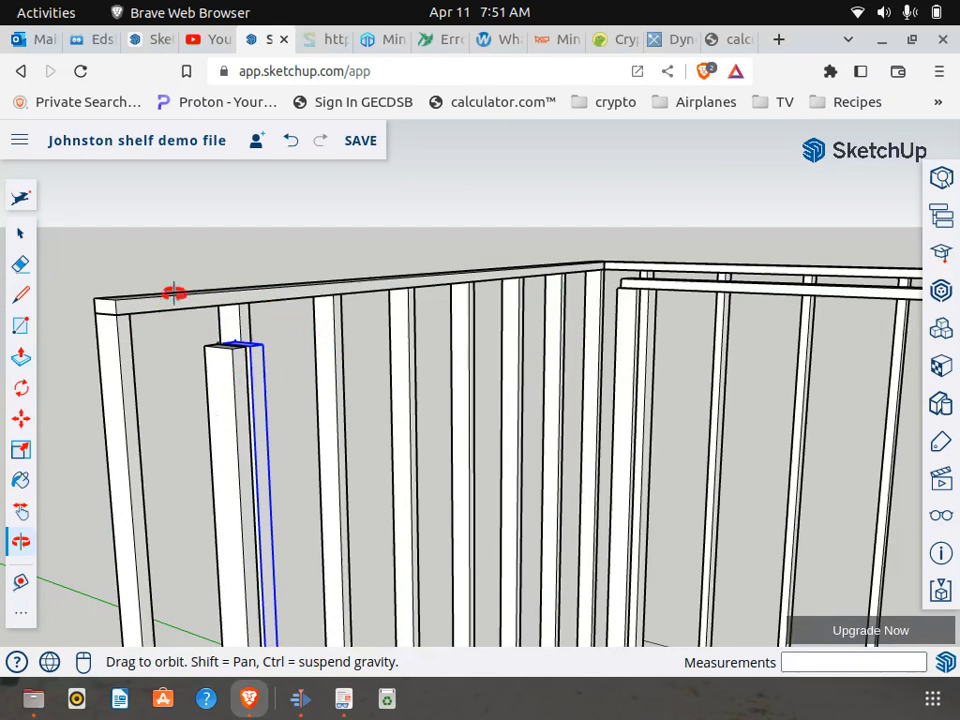
pyautogui.moveTo(174, 289); pyautogui.dragTo(317, 510)
pyautogui.moveTo(433, 451); pyautogui.dragTo(56, 357)
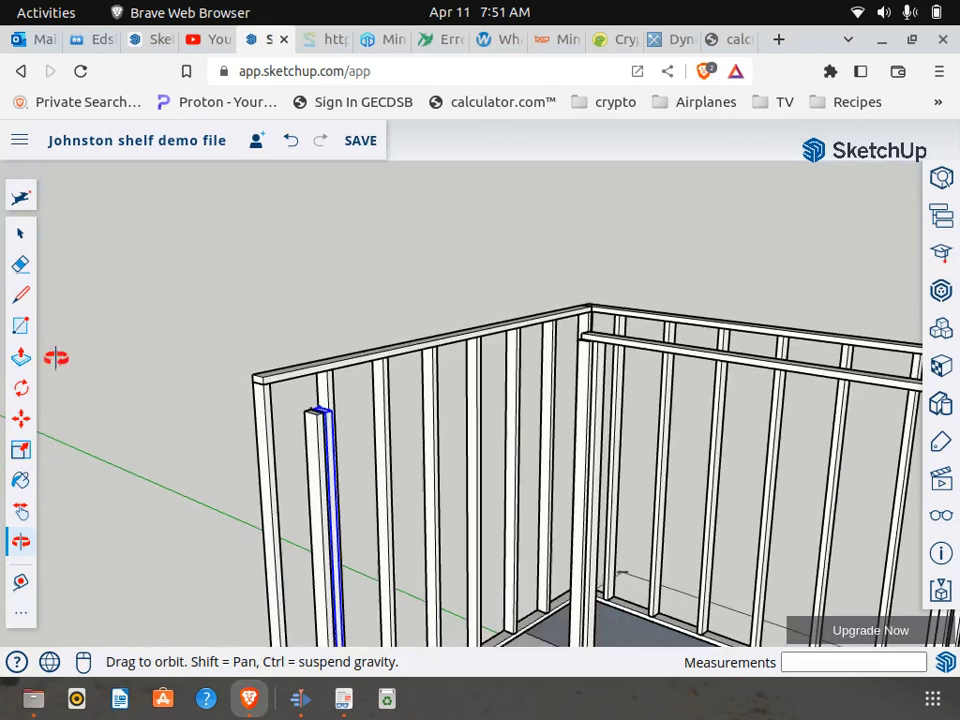
# - Open the stud near the wall end as a component for editing
pyautogui.click(22, 255)
pyautogui.click(22, 238)
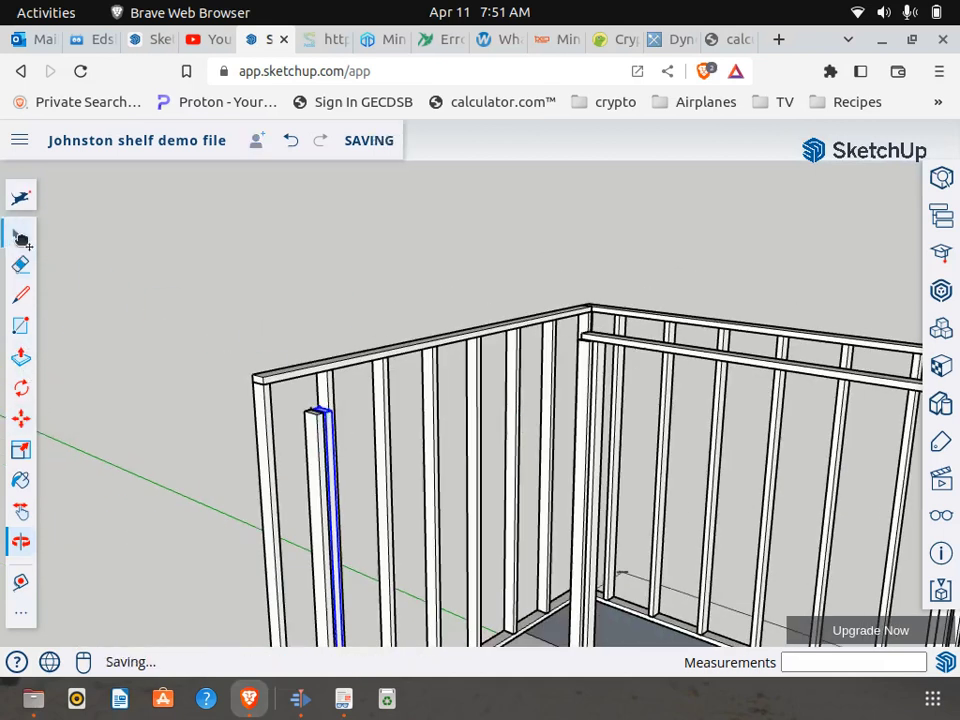
pyautogui.click(28, 236)
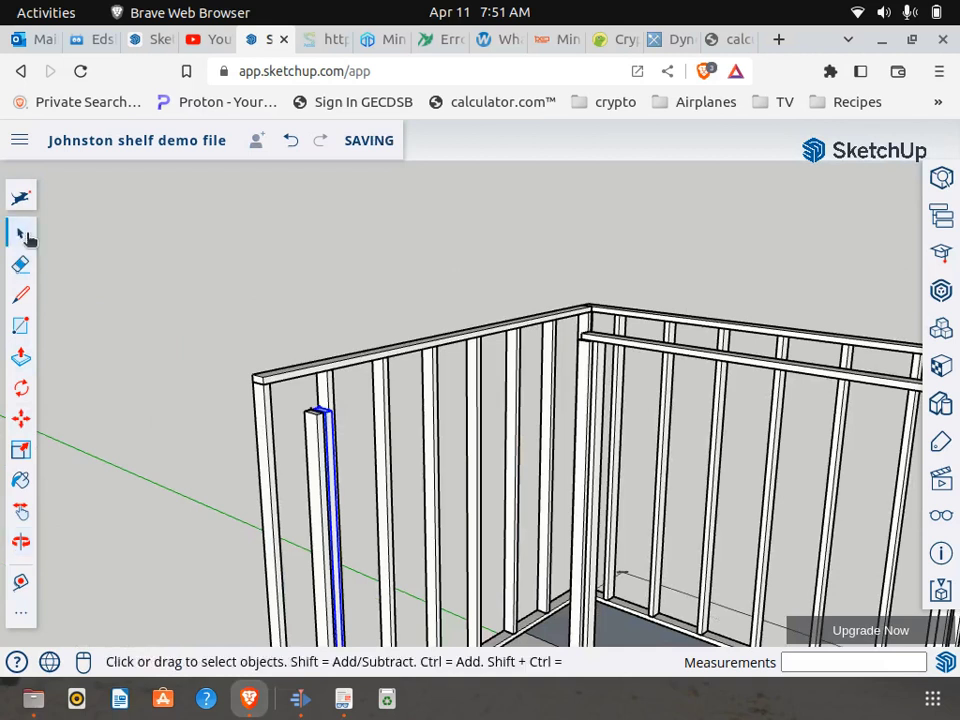
pyautogui.scroll(2, 332, 401)
pyautogui.rightClick(332, 443)
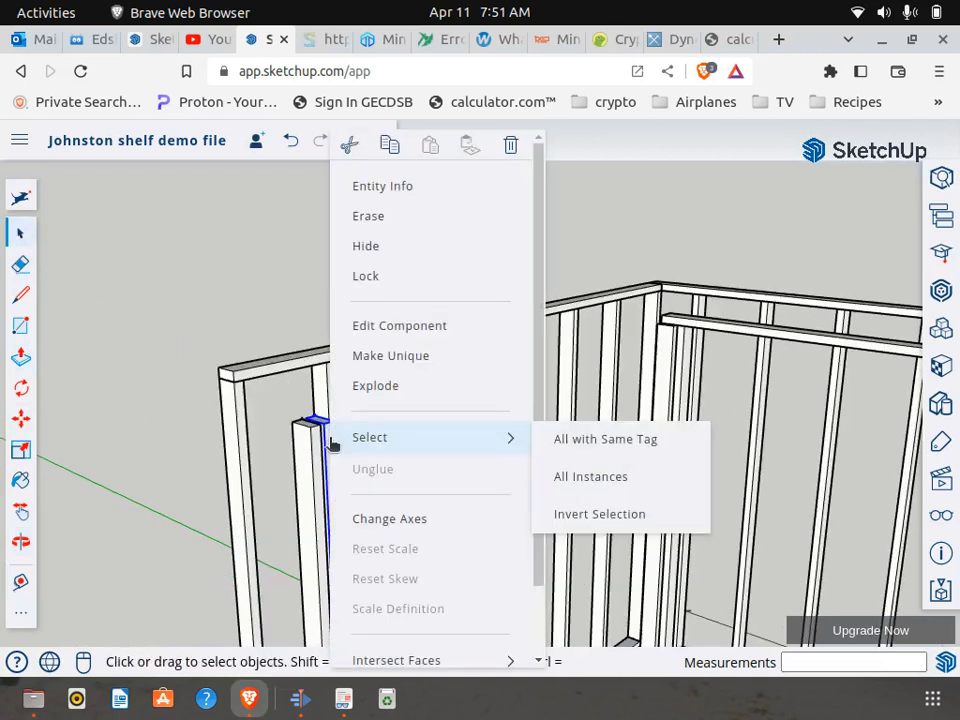
pyautogui.click(410, 332)
# - Push/Pull the stud's top face up 1.5"
pyautogui.click(20, 357)
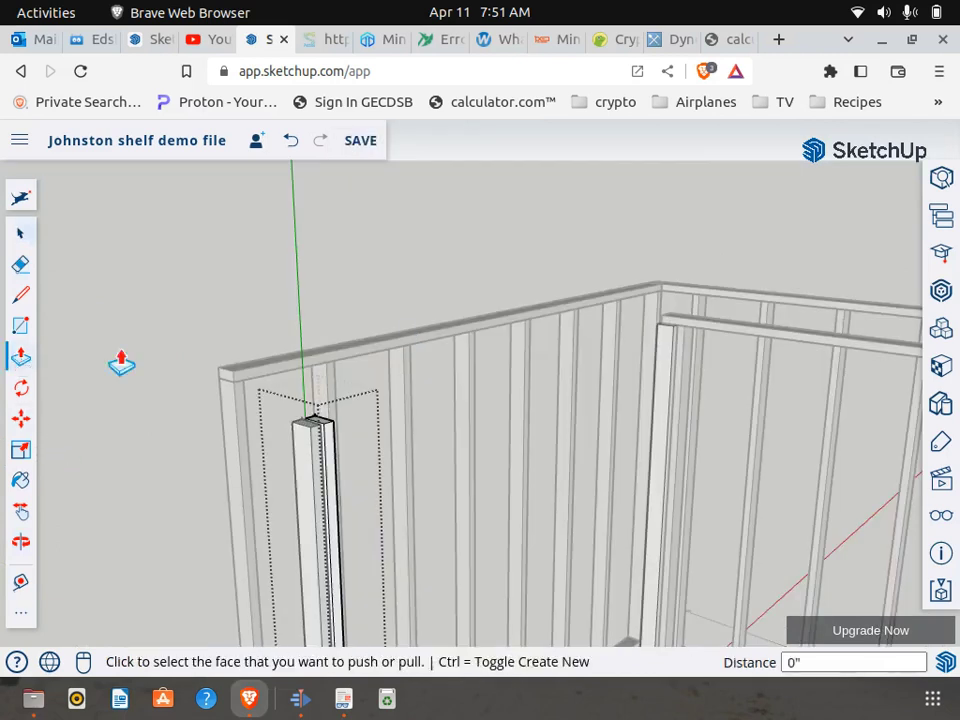
pyautogui.scroll(5, 330, 425)
pyautogui.click(285, 440)
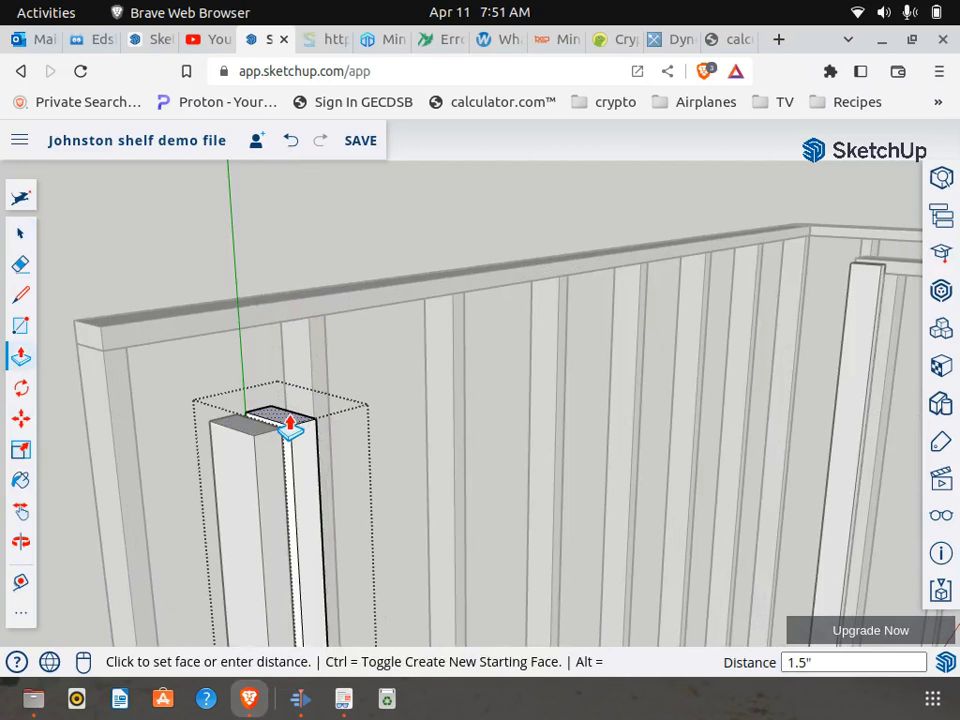
pyautogui.press('Return')
pyautogui.scroll(-4, 251, 377)
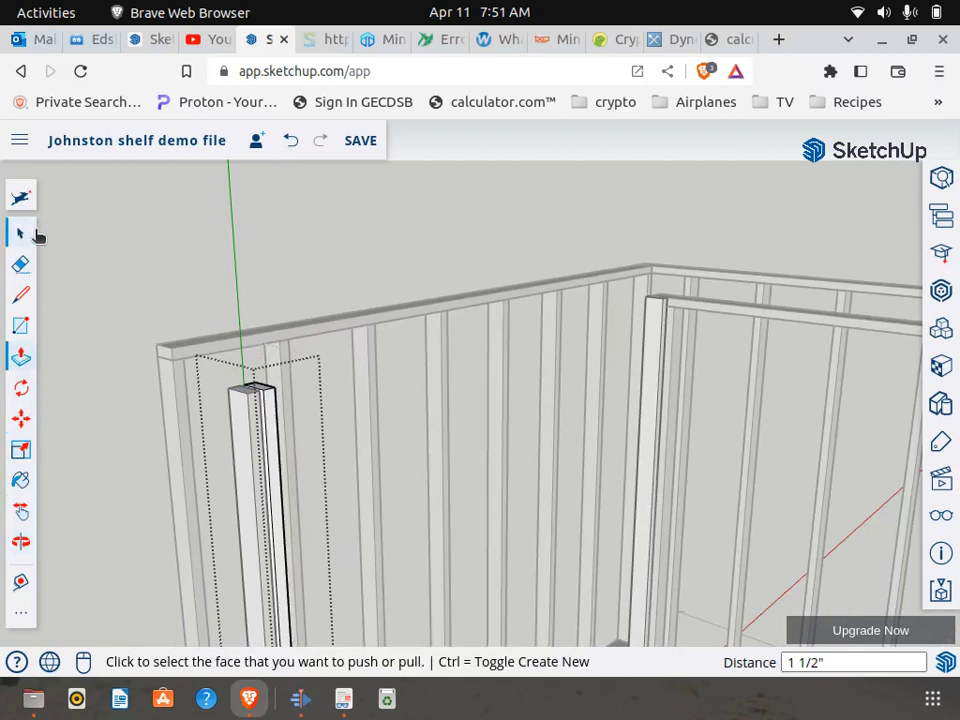
# - Make a Ctrl-copy of the top plate and place it across the wall tops
pyautogui.click(33, 233)
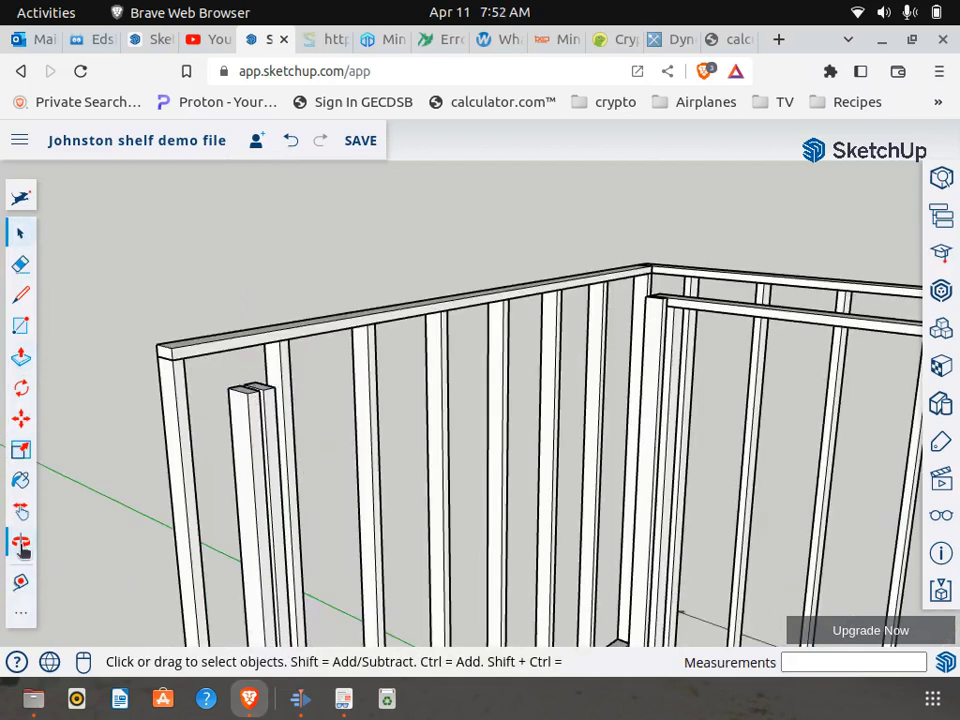
pyautogui.click(21, 545)
pyautogui.moveTo(339, 319); pyautogui.dragTo(808, 430)
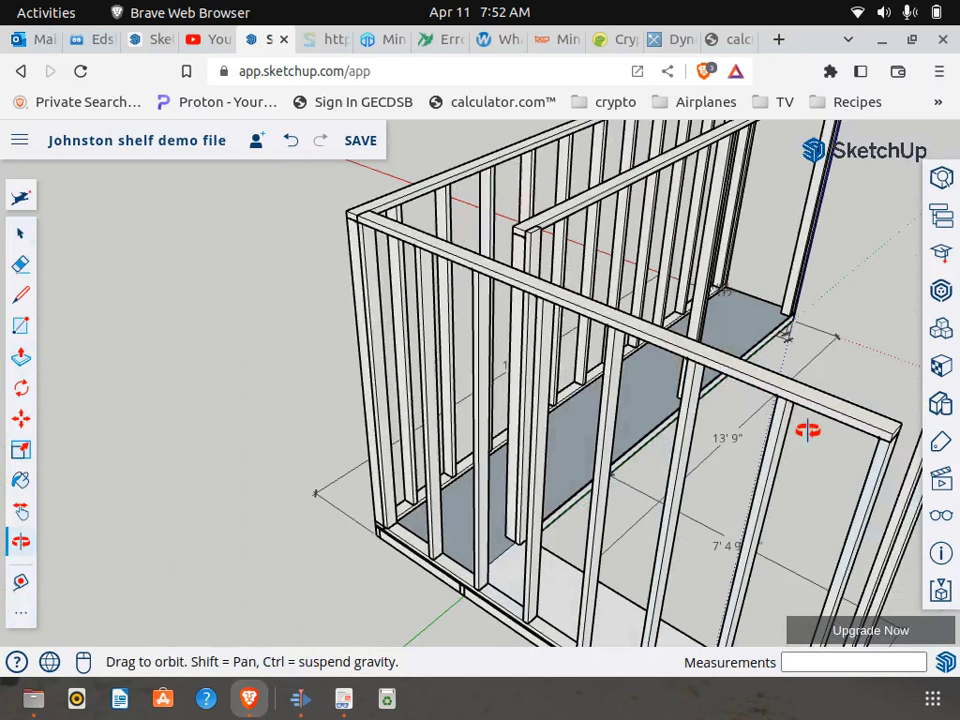
pyautogui.click(21, 418)
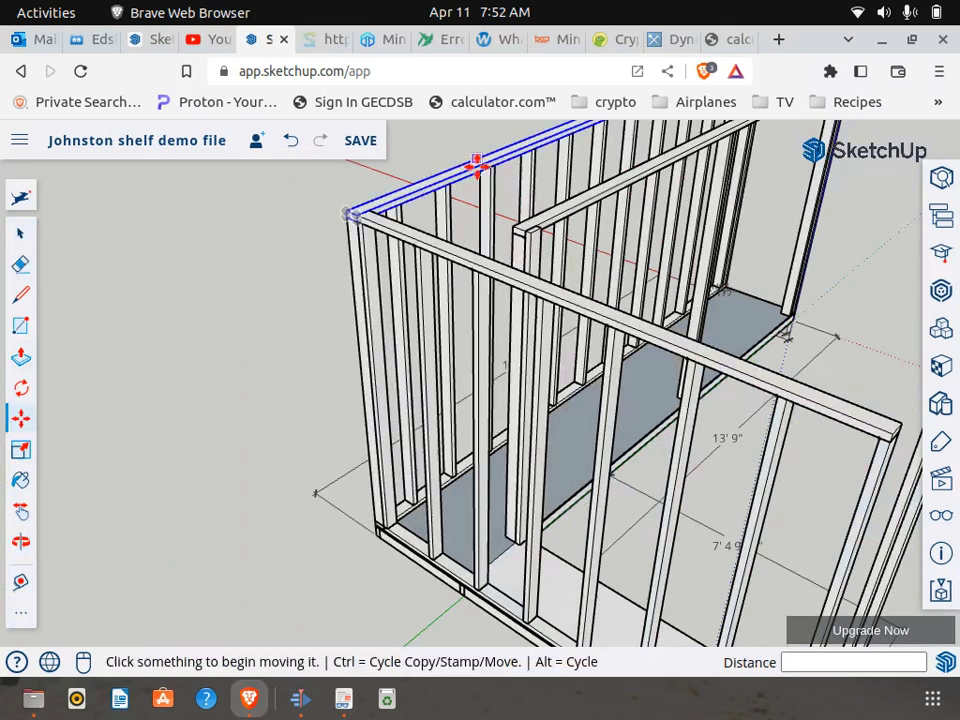
pyautogui.scroll(5, 508, 206)
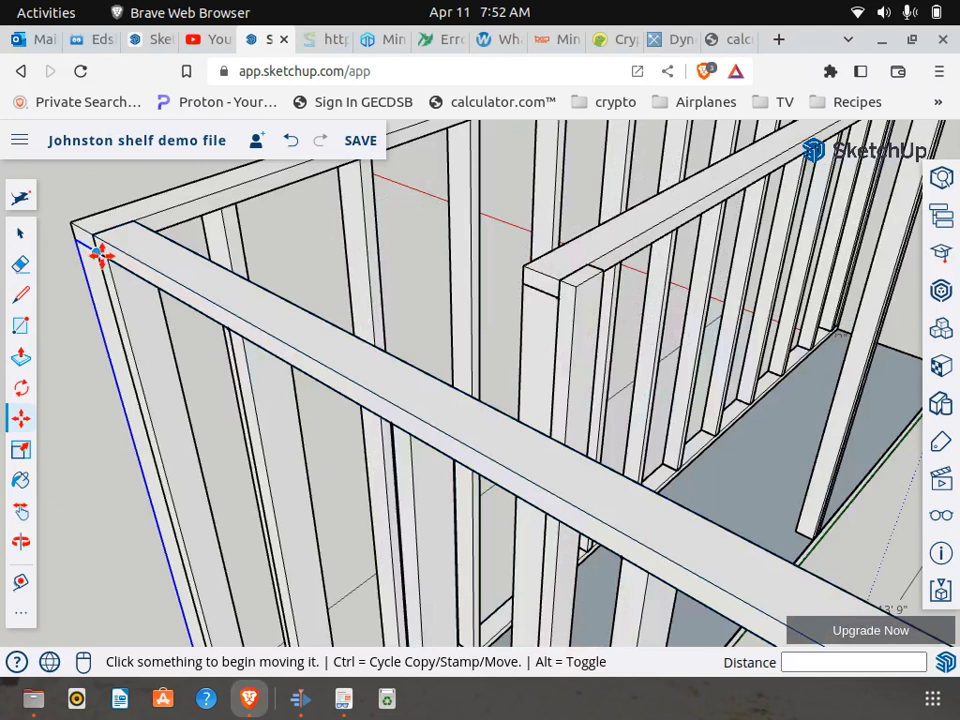
pyautogui.click(172, 273)
pyautogui.press('ctrl')
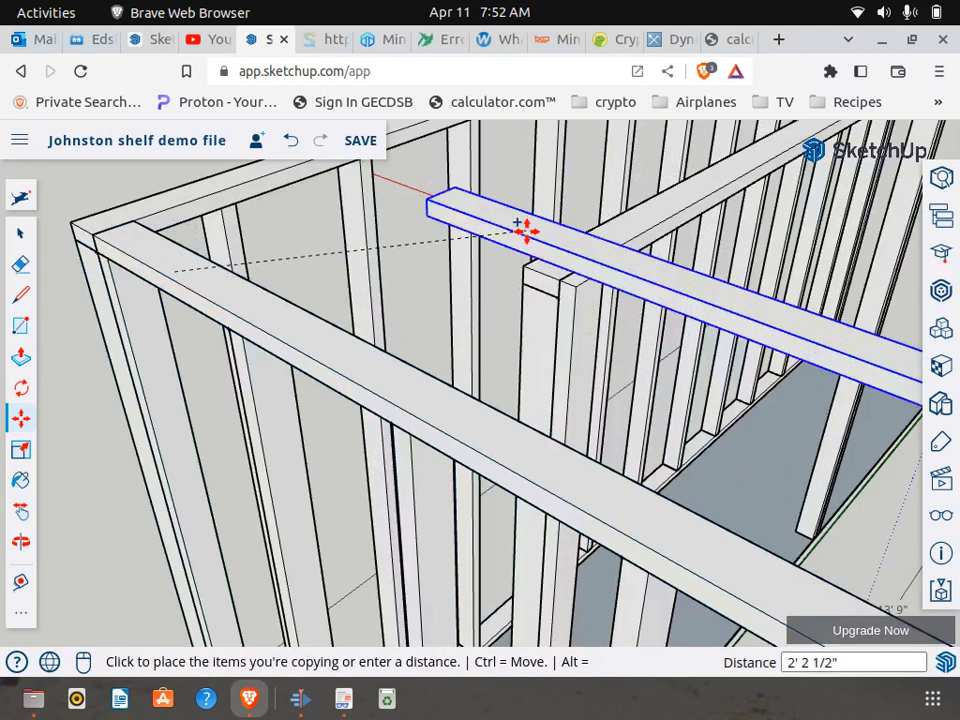
pyautogui.click(521, 231)
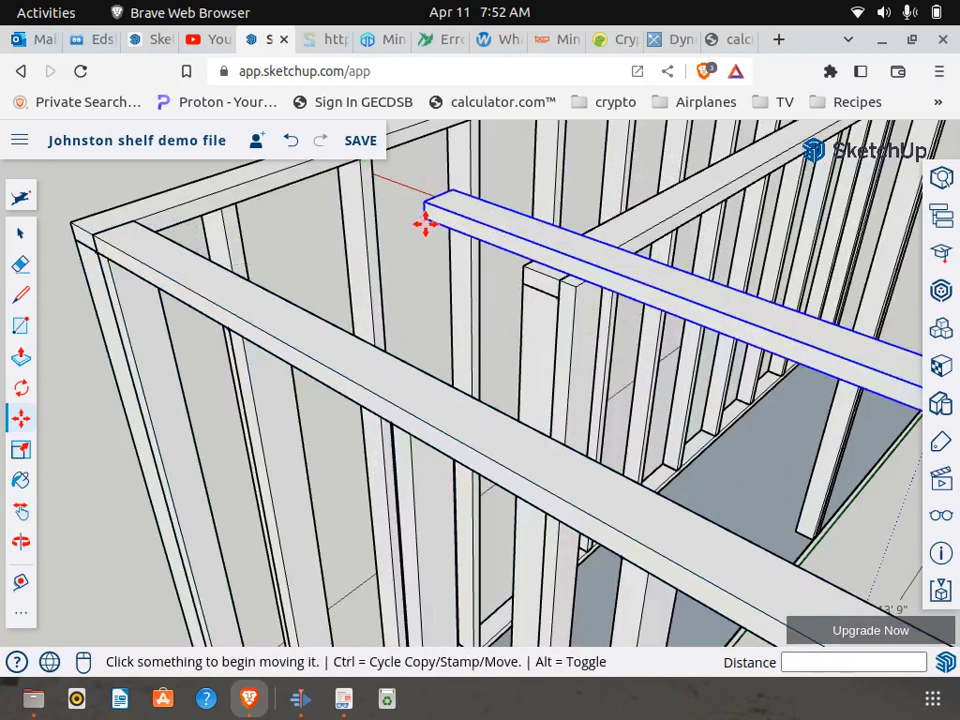
# - Shift the copied plate from its end corner so it overhangs past the frame
pyautogui.click(425, 224)
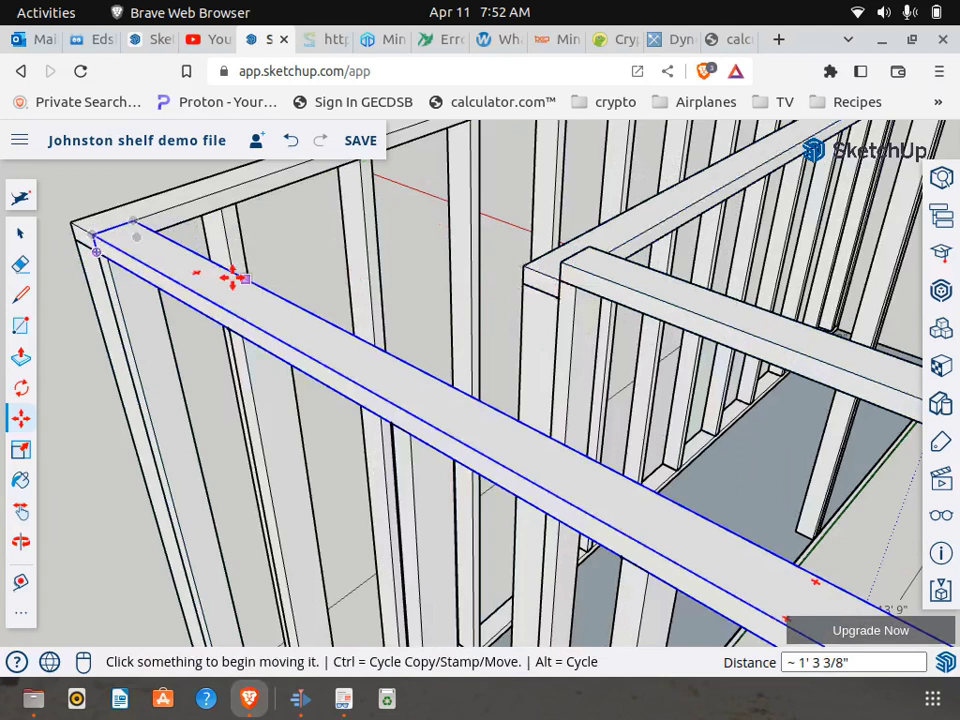
pyautogui.scroll(-5, 233, 278)
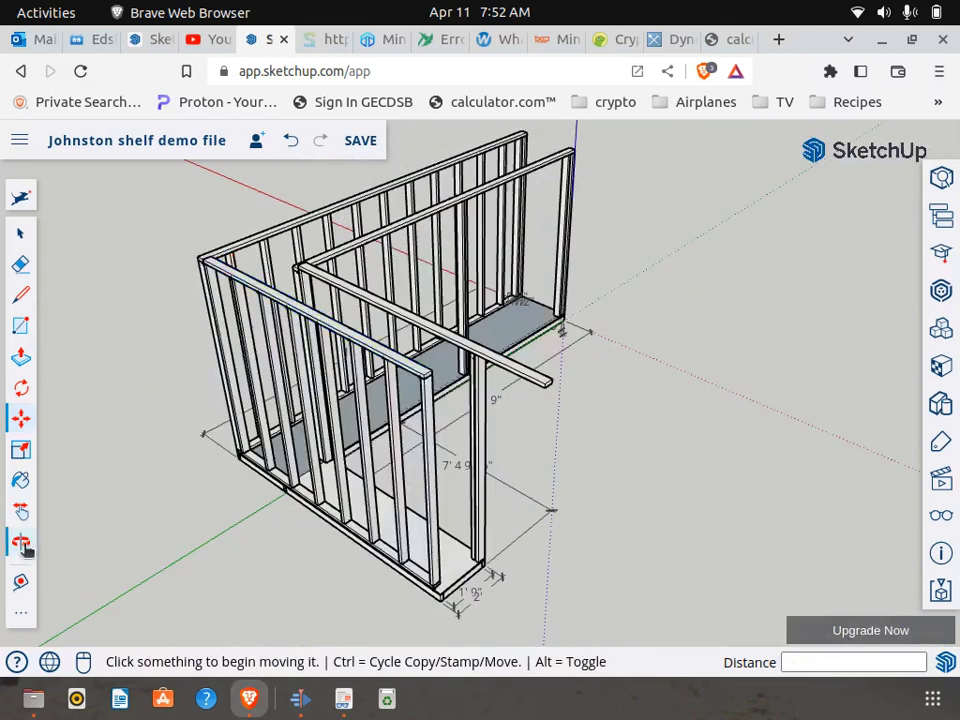
pyautogui.click(21, 543)
pyautogui.moveTo(160, 440); pyautogui.dragTo(358, 428)
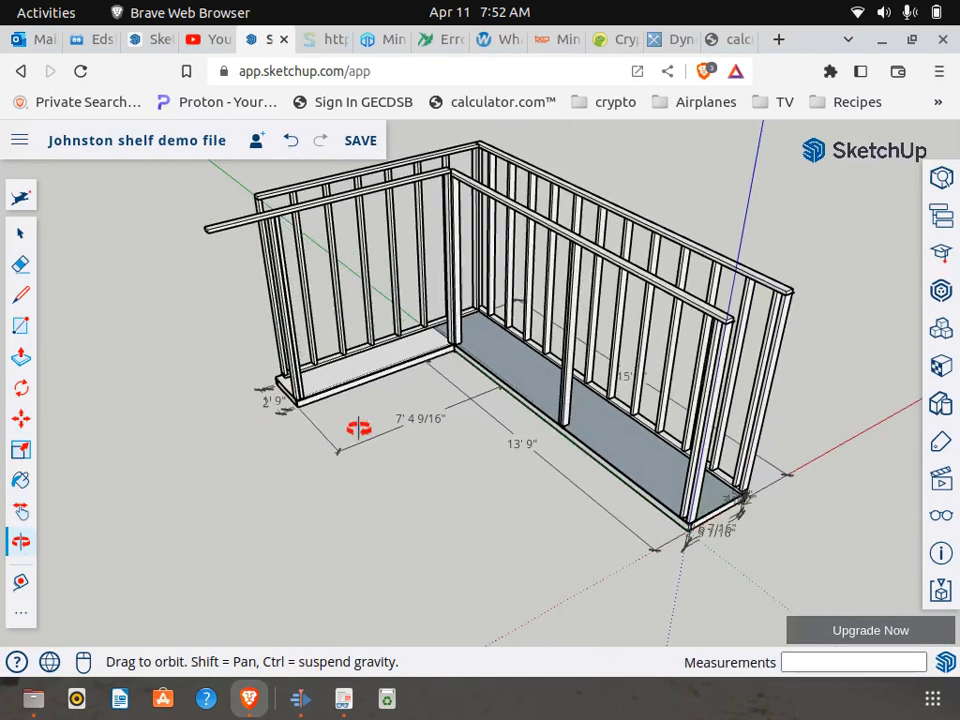
# - Move the corner top board straight up 1 1/2" above the corner stud
pyautogui.click(21, 233)
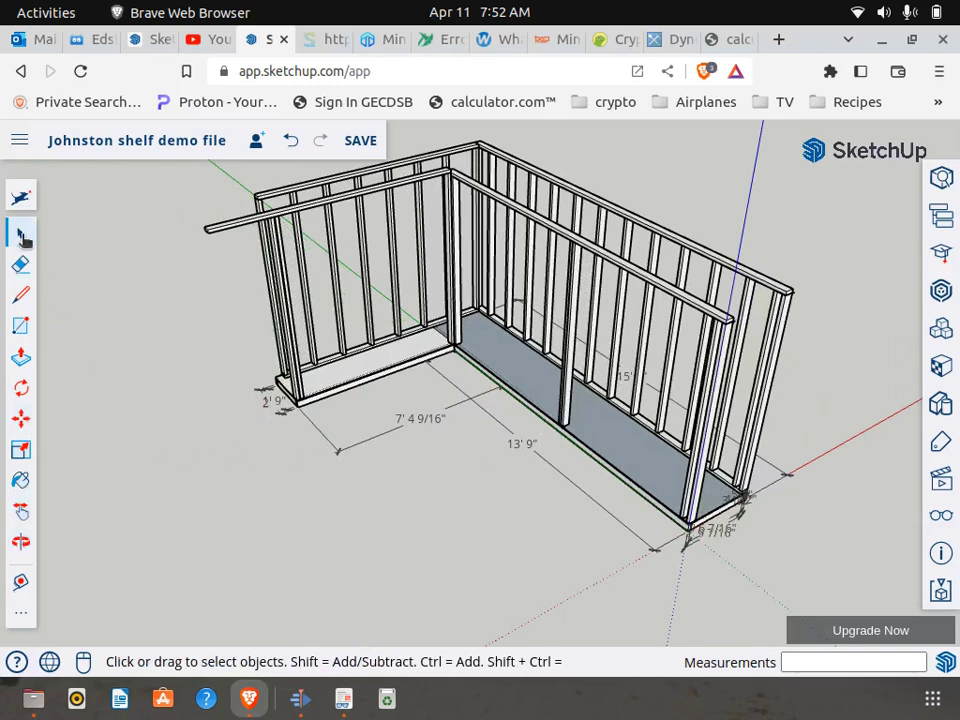
pyautogui.press('o')
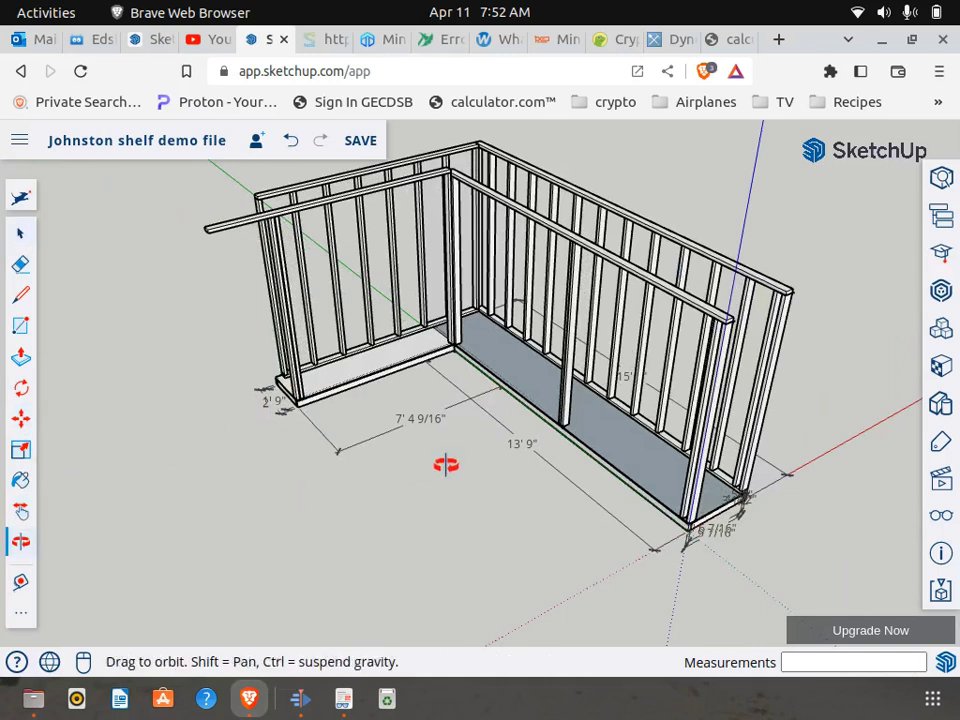
pyautogui.moveTo(735, 522); pyautogui.dragTo(285, 364)
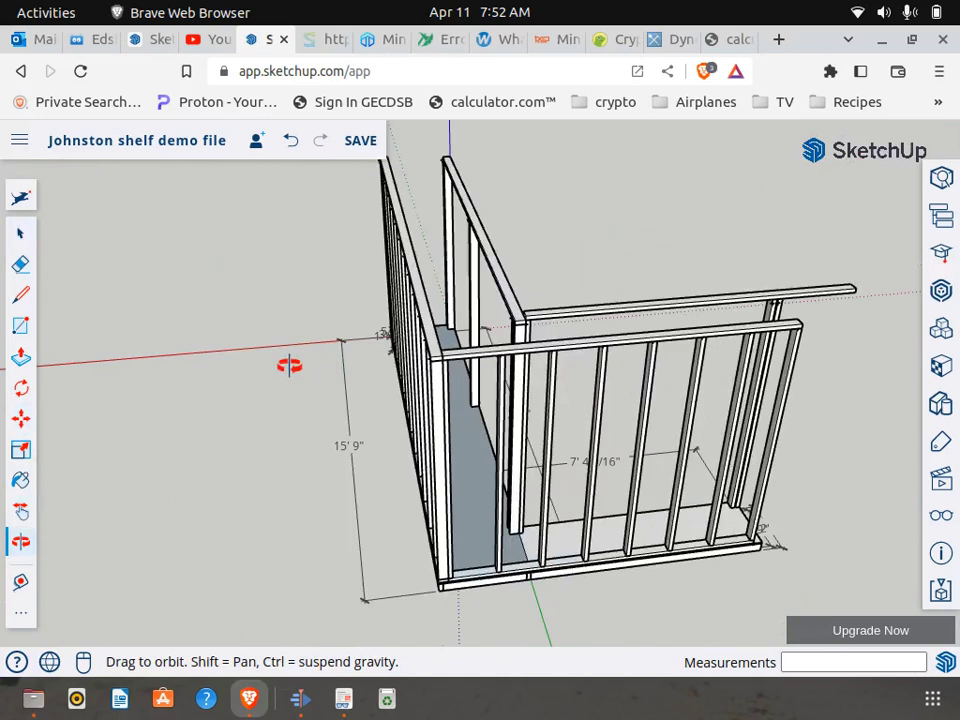
pyautogui.click(21, 420)
pyautogui.scroll(5, 504, 353)
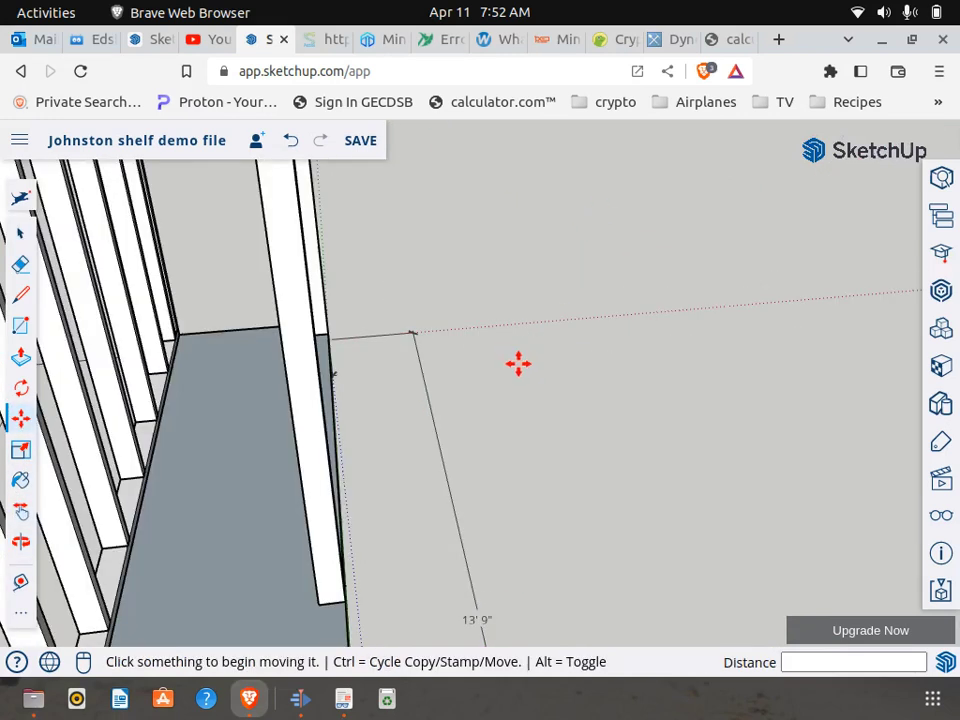
pyautogui.scroll(-4, 518, 363)
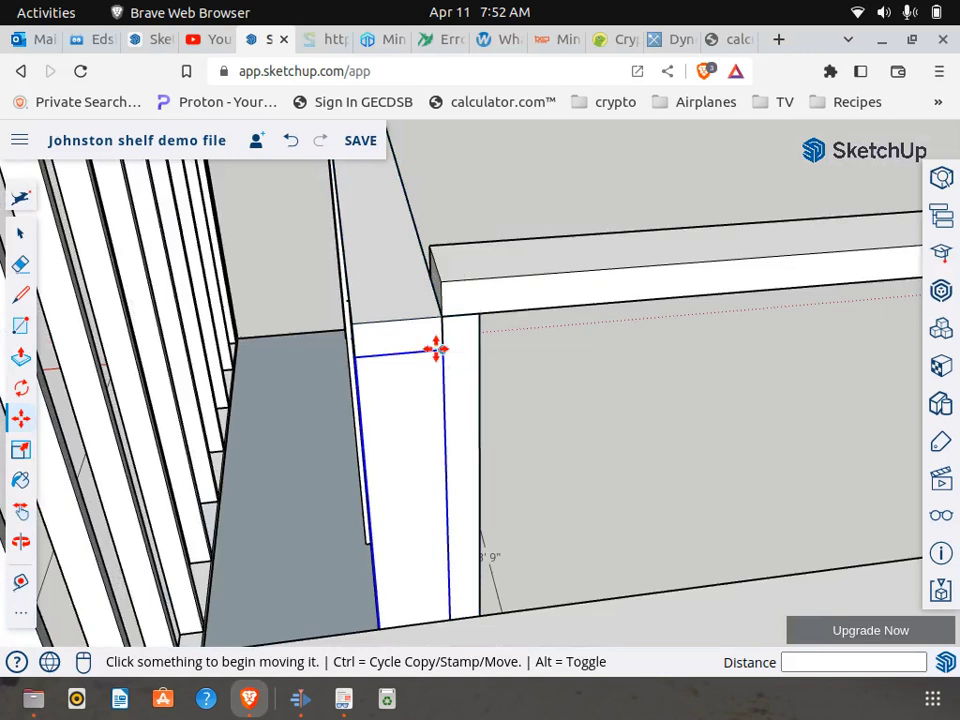
pyautogui.click(20, 232)
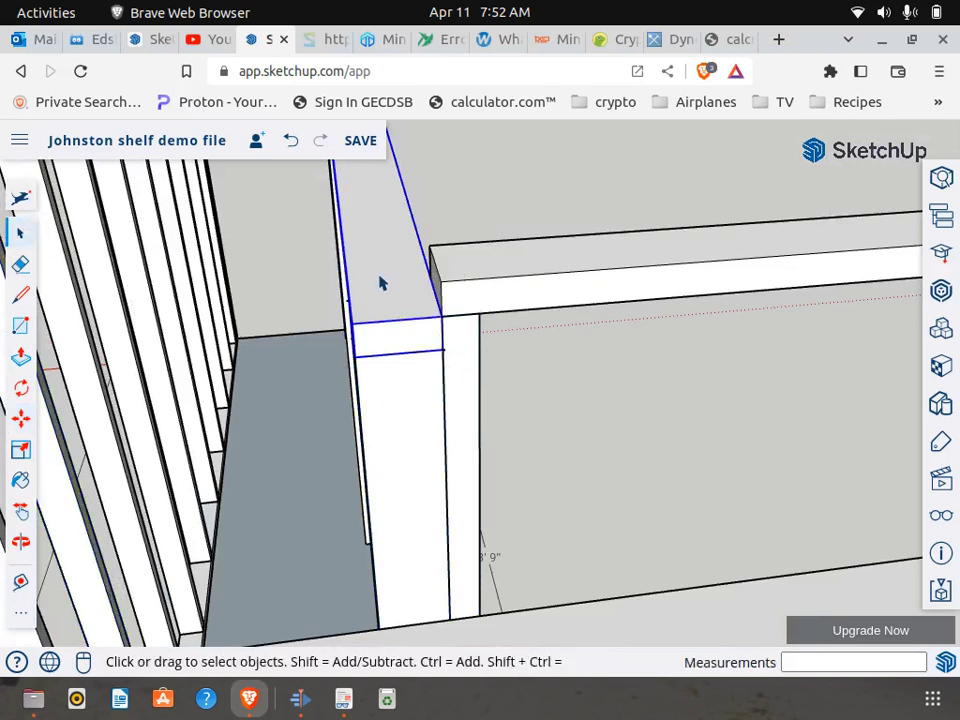
pyautogui.click(20, 418)
pyautogui.click(443, 351)
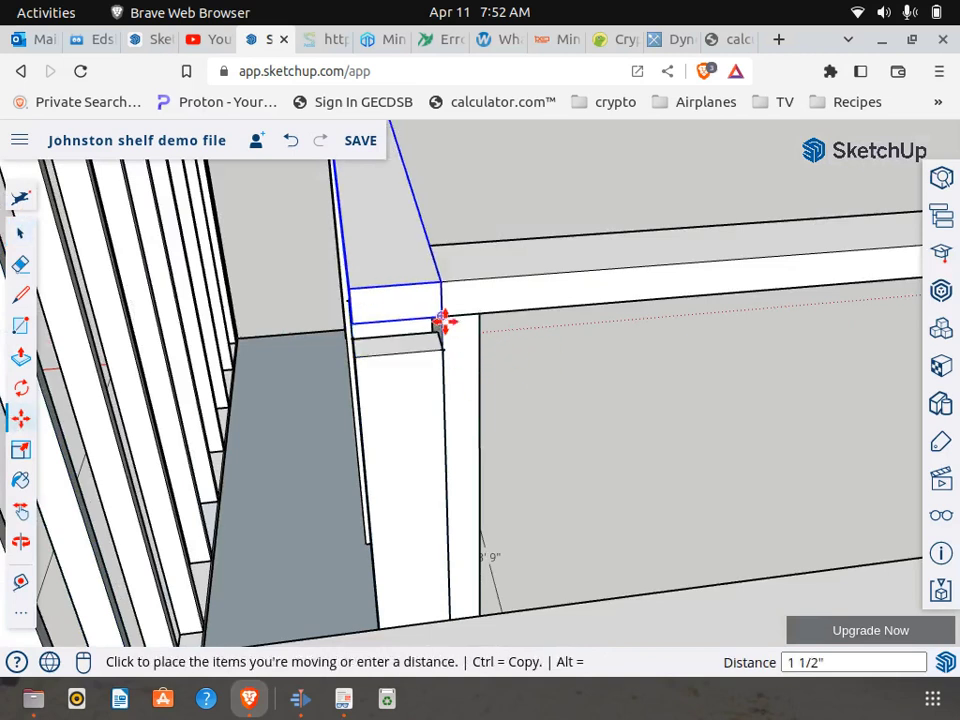
pyautogui.click(443, 314)
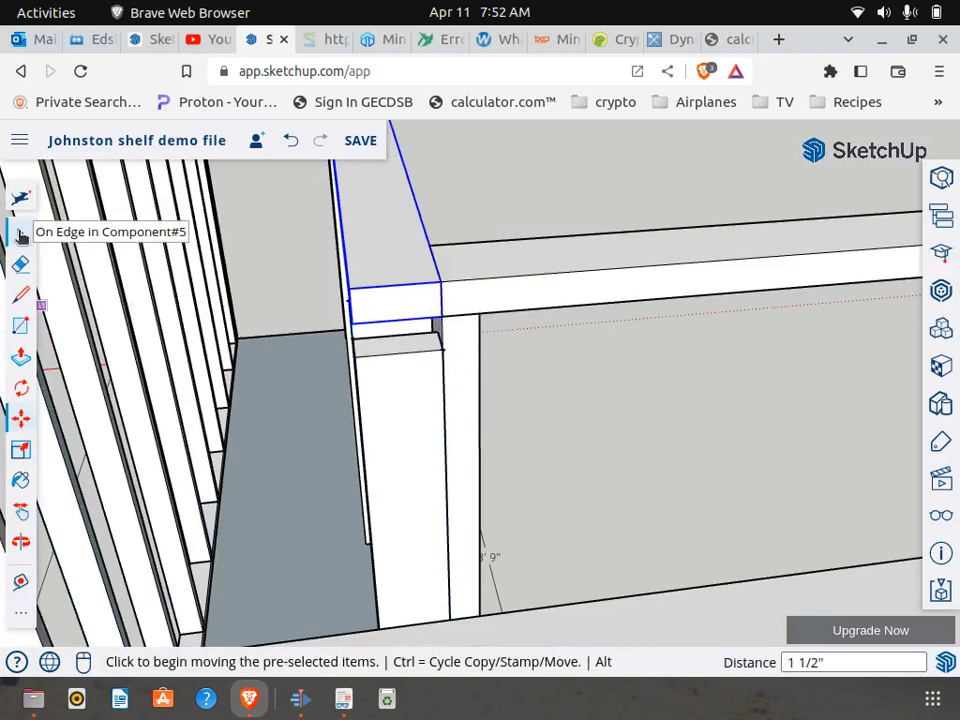
pyautogui.click(21, 233)
# - Make the corner stud unique and open it for component editing
pyautogui.rightClick(399, 394)
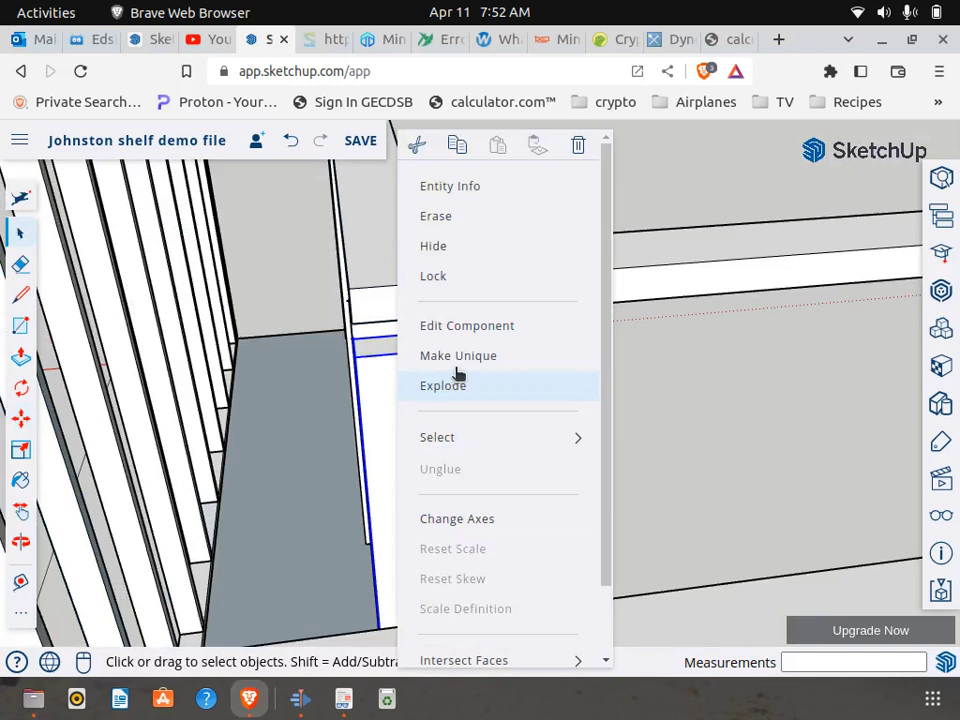
pyautogui.click(460, 368)
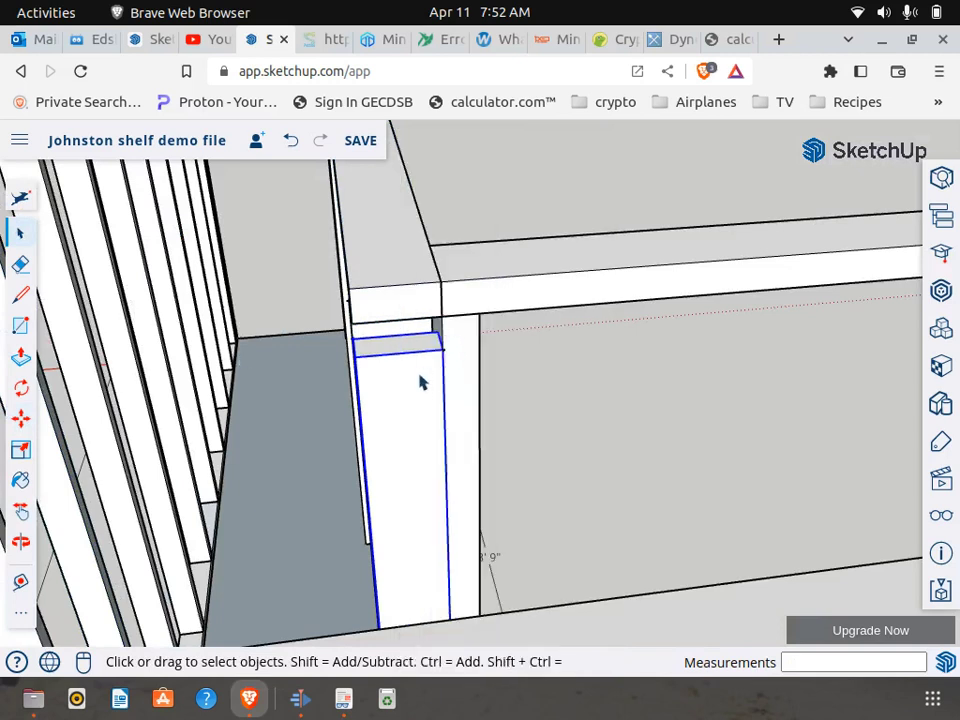
pyautogui.rightClick(420, 383)
pyautogui.click(486, 325)
# - Push/Pull the stud's top face up 1 1/2" to the raised board
pyautogui.press('p')
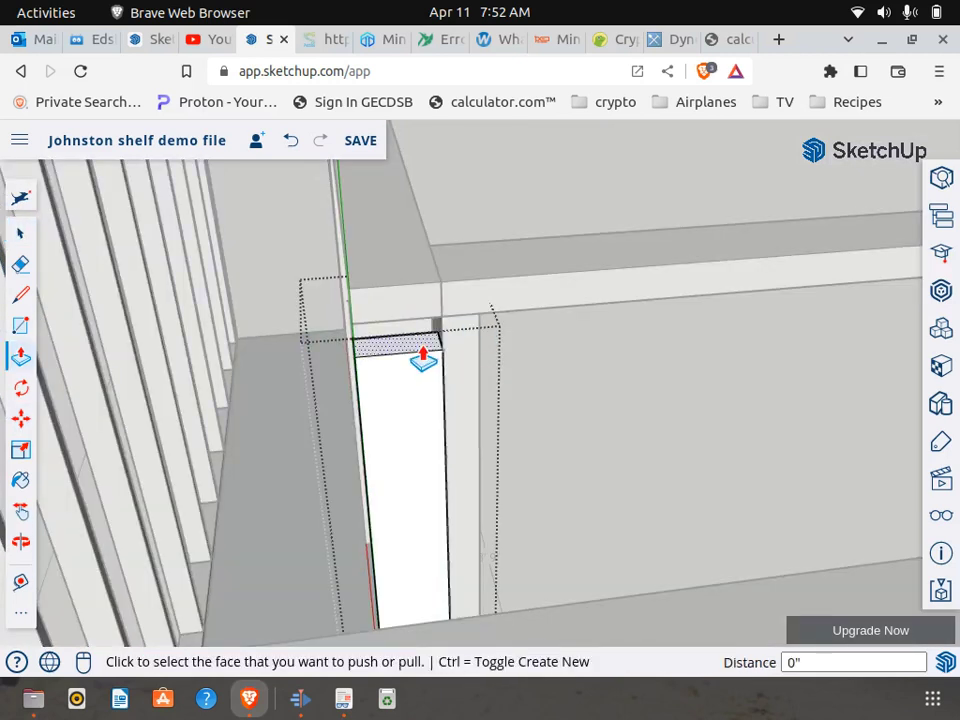
pyautogui.click(423, 358)
pyautogui.click(441, 322)
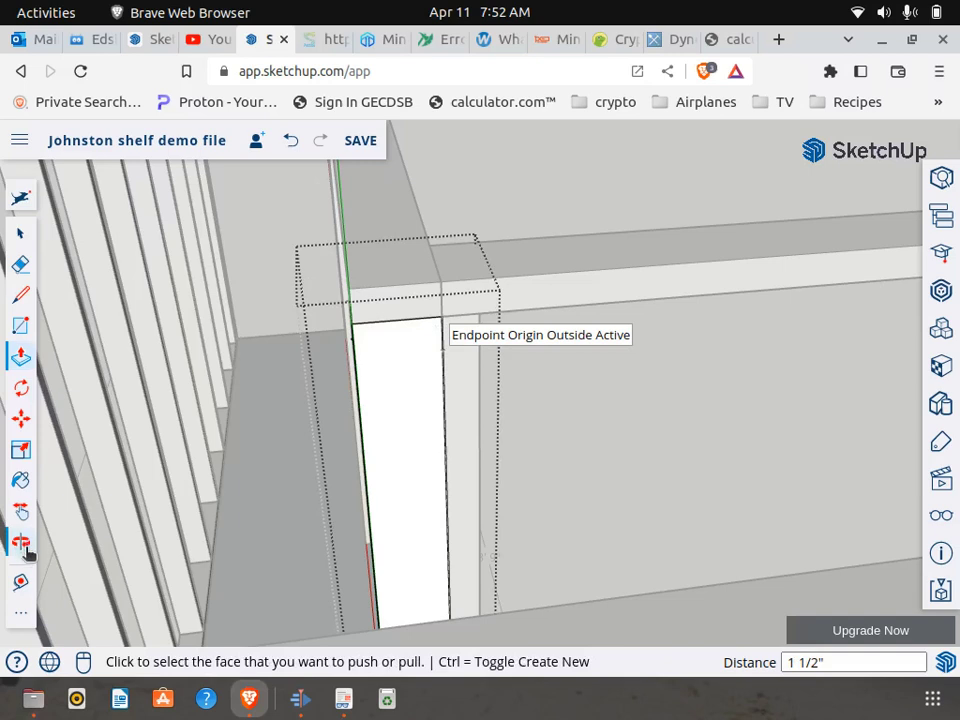
pyautogui.click(20, 541)
pyautogui.moveTo(385, 402); pyautogui.dragTo(628, 467)
pyautogui.click(21, 234)
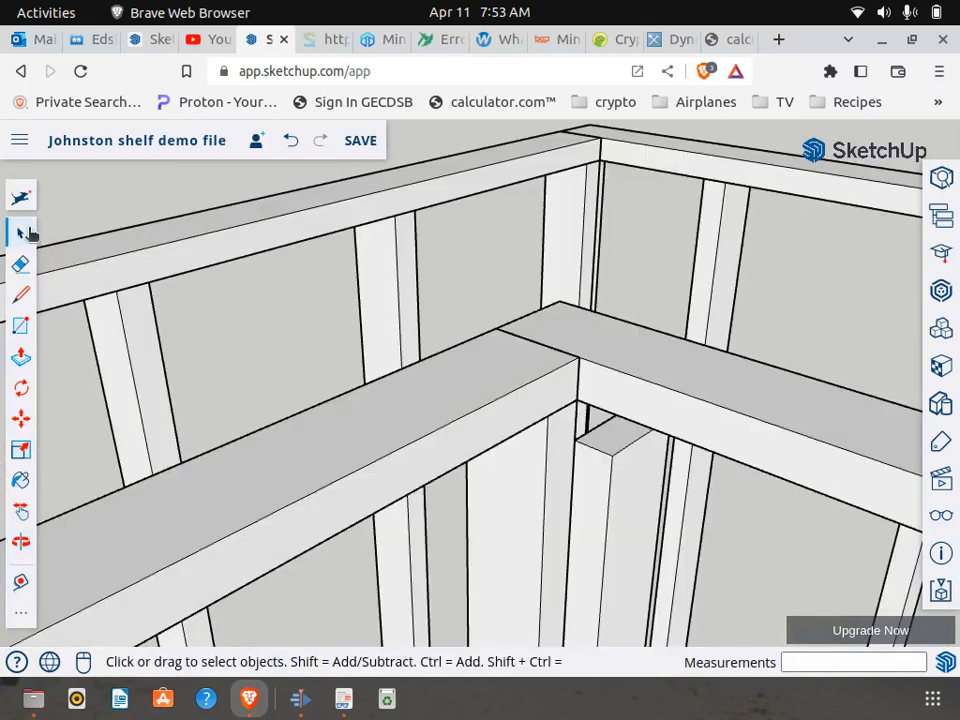
# - Make the post under the crossing rails unique and open it for editing
pyautogui.click(616, 496)
pyautogui.rightClick(616, 496)
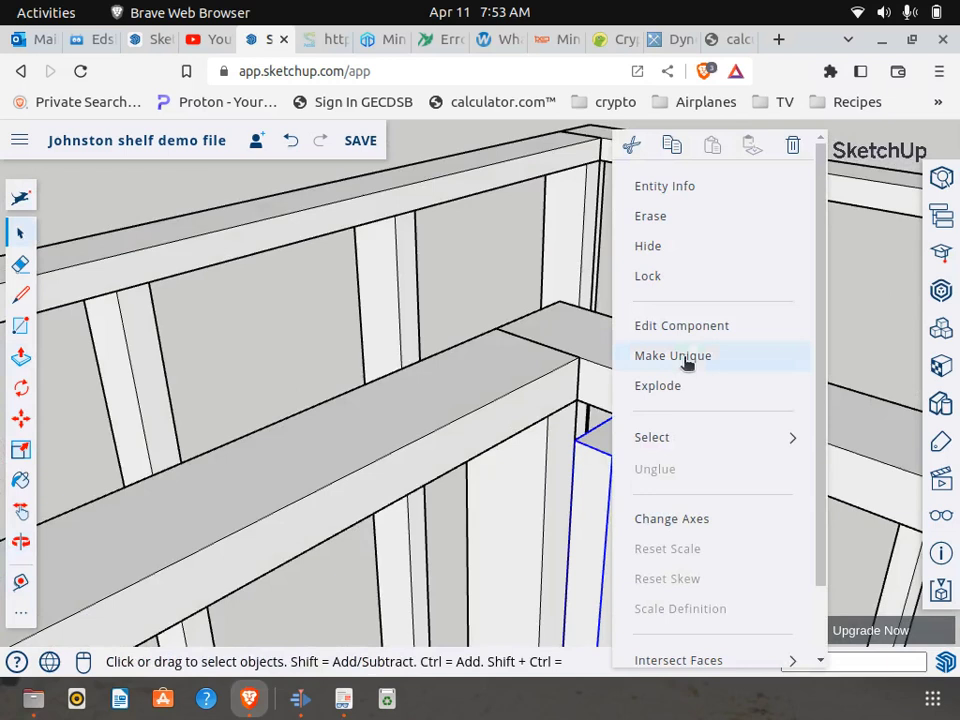
pyautogui.click(688, 366)
pyautogui.rightClick(615, 520)
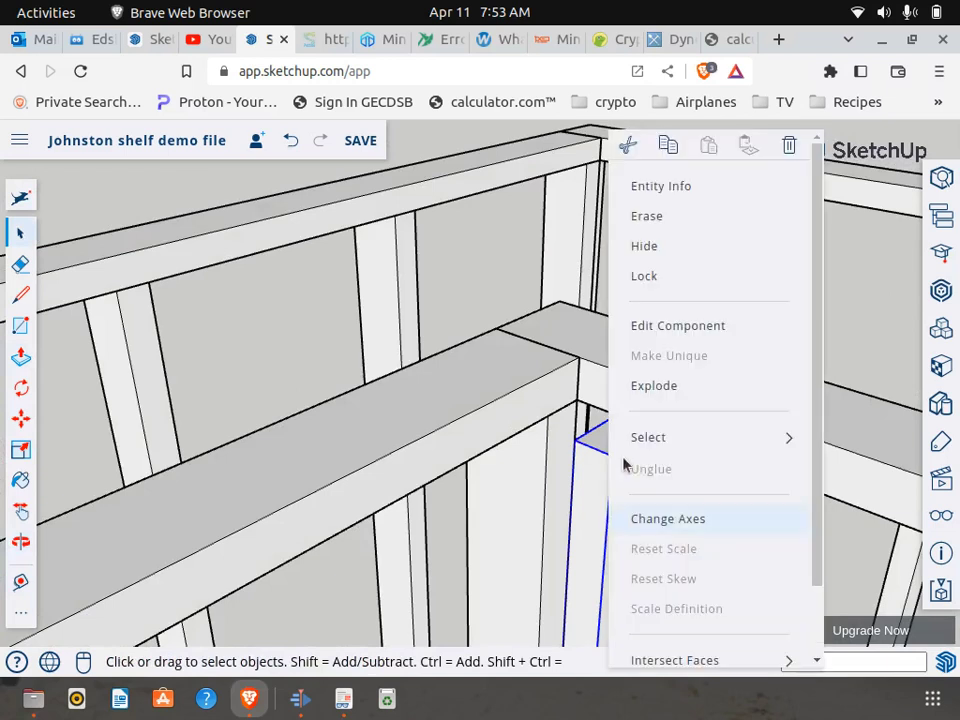
pyautogui.click(688, 328)
# - Pull the post's top face up 1 1/2" to meet the rails
pyautogui.click(20, 356)
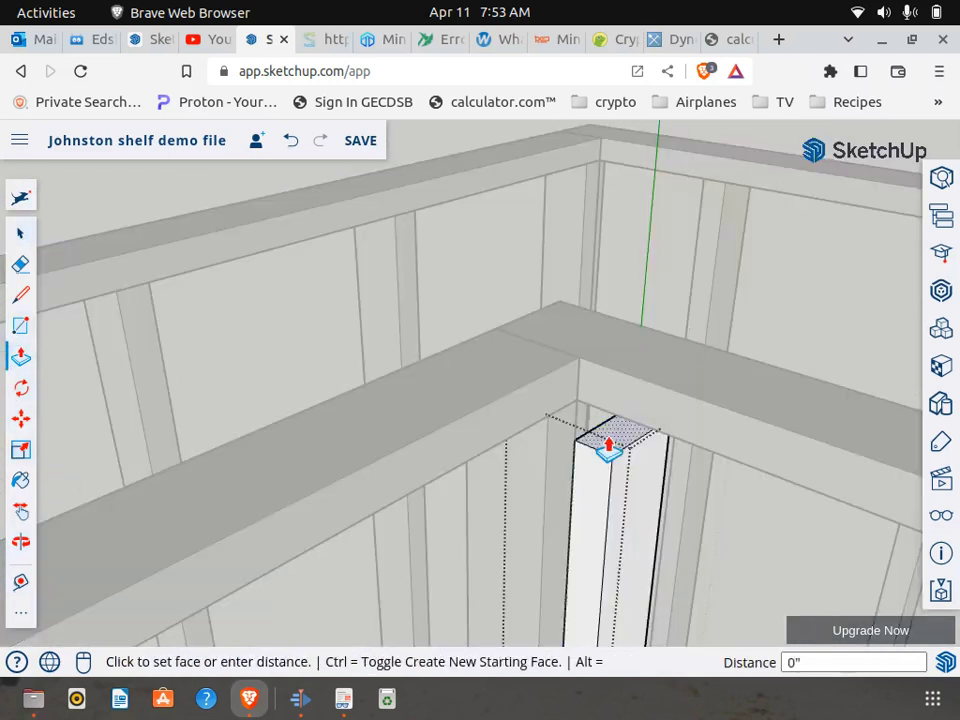
pyautogui.click(588, 405)
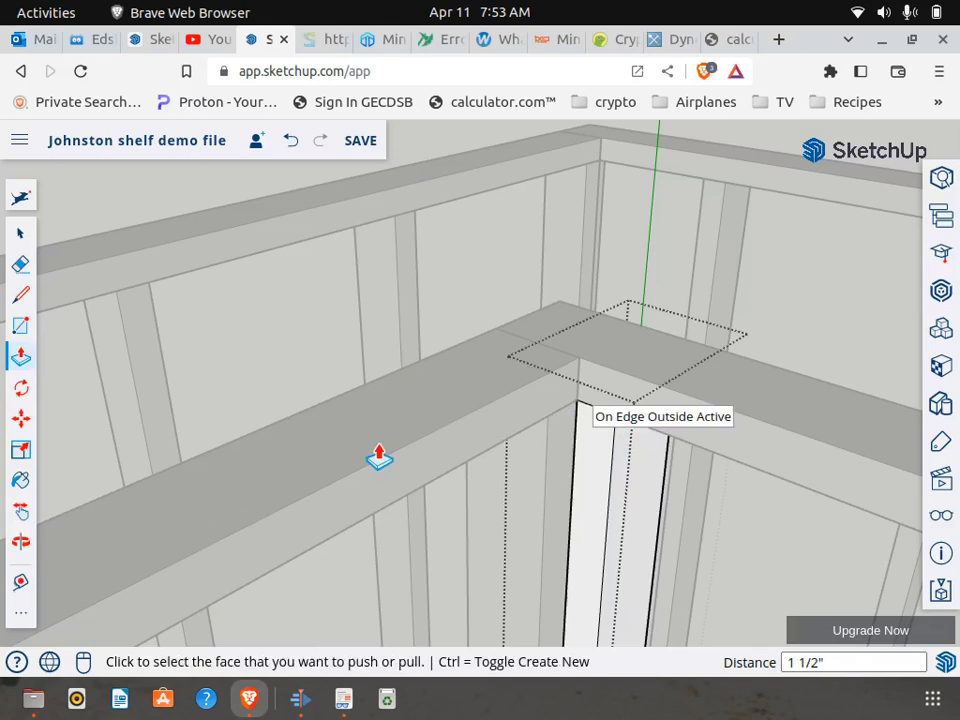
pyautogui.scroll(-10, 350, 466)
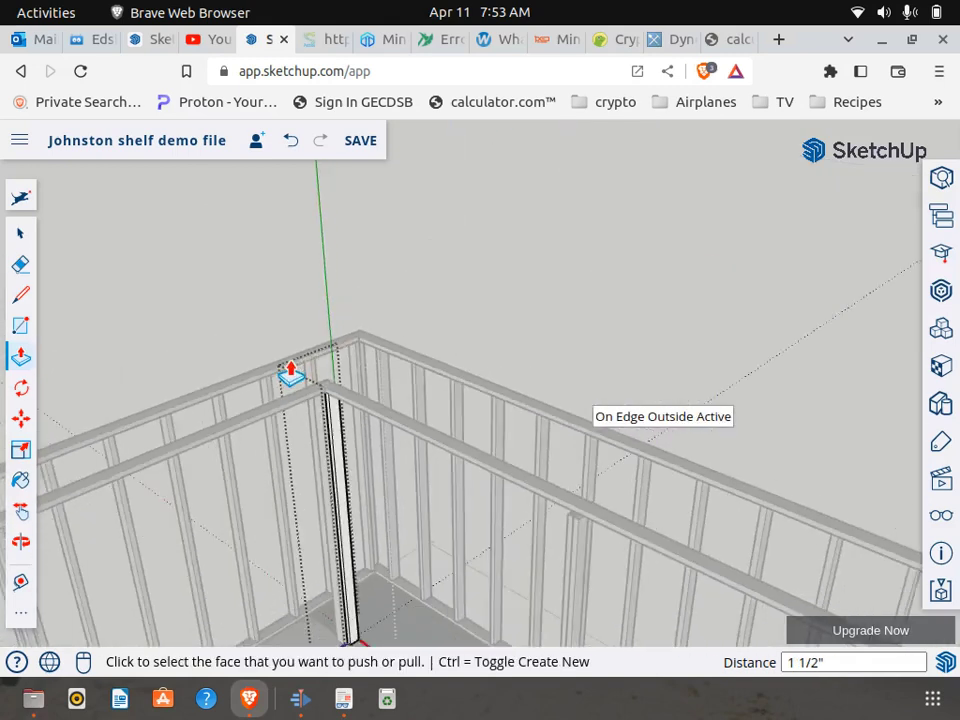
pyautogui.click(20, 232)
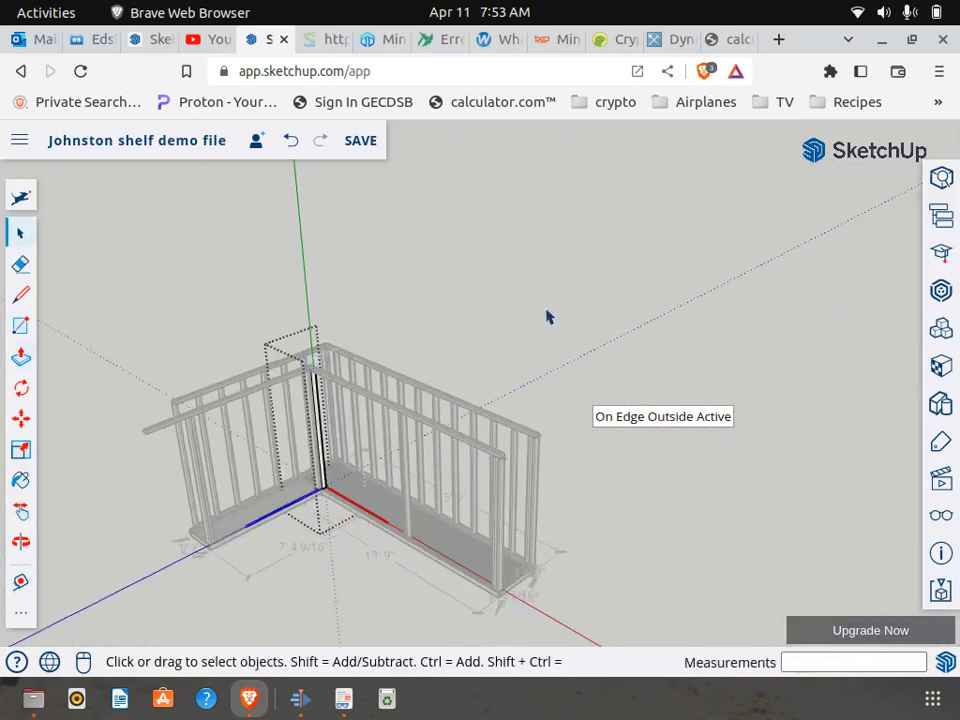
pyautogui.moveTo(549, 317); pyautogui.dragTo(416, 245, button='middle')
pyautogui.scroll(3, 408, 551)
pyautogui.scroll(5, 407, 369)
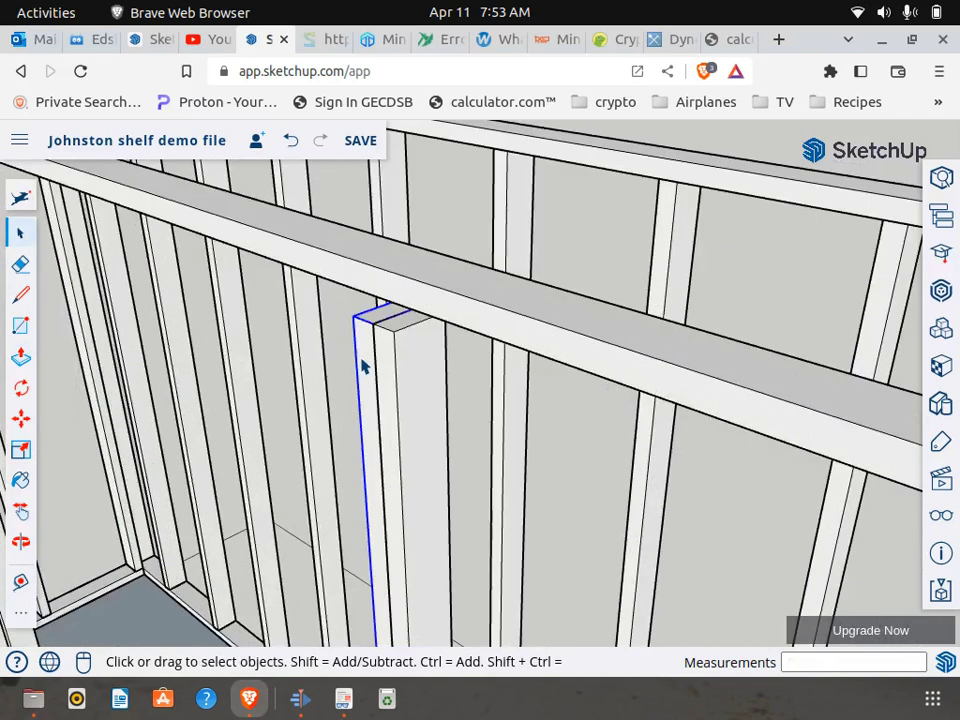
# - Make the wall post unique and Push/Pull its top up to the overhead beam
pyautogui.rightClick(364, 368)
pyautogui.click(444, 368)
pyautogui.rightClick(372, 357)
pyautogui.click(422, 327)
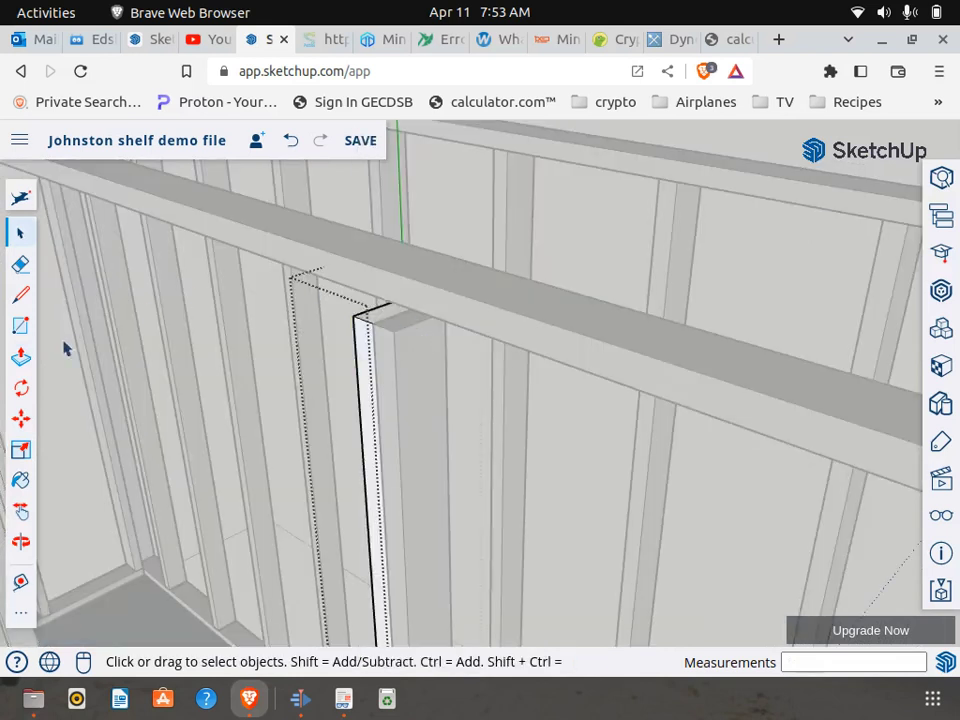
pyautogui.click(20, 357)
pyautogui.click(373, 330)
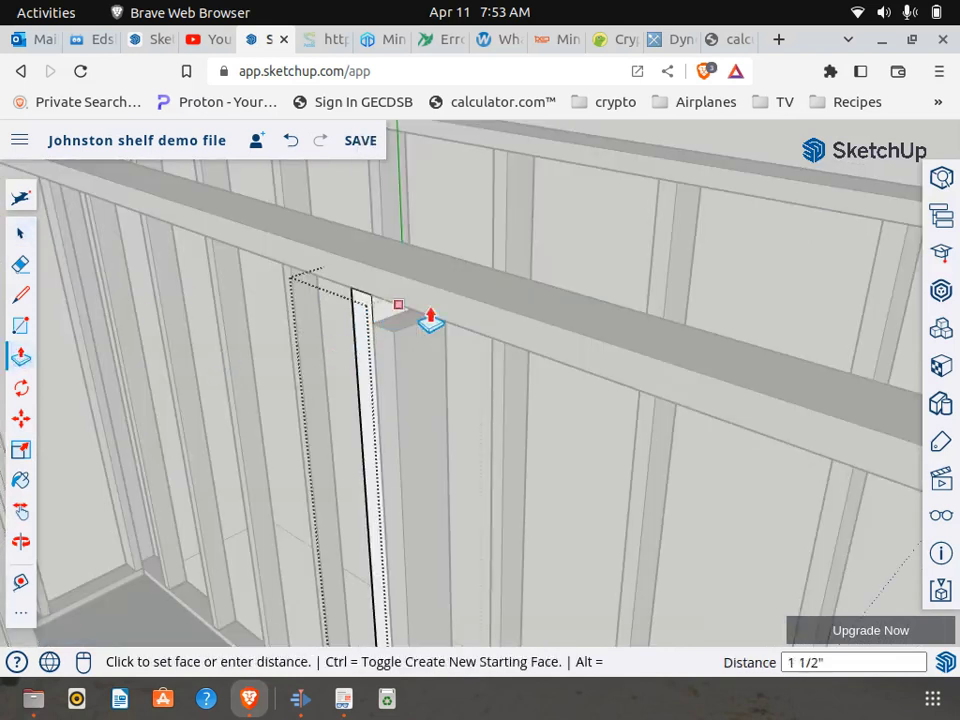
pyautogui.click(437, 330)
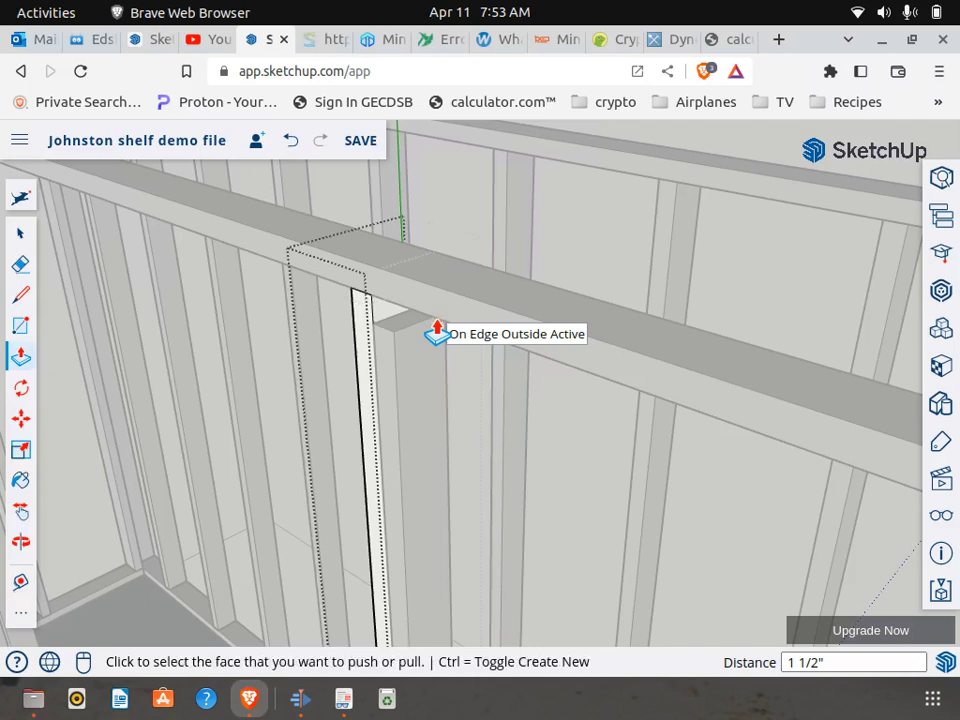
pyautogui.press('space')
pyautogui.click(565, 217)
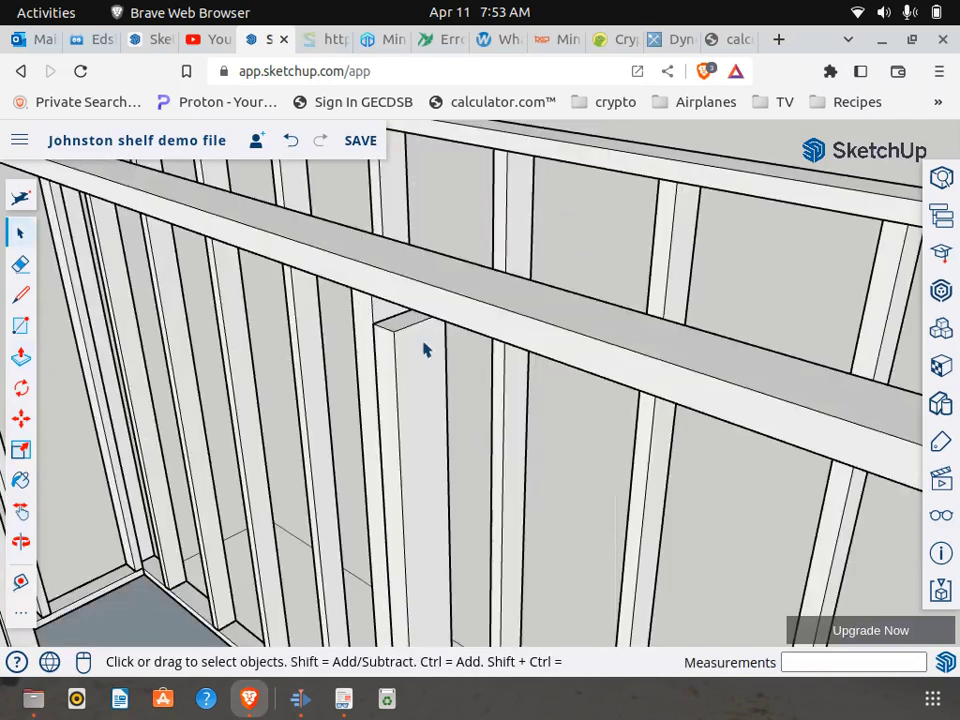
# - Make the neighbouring doubled stud unique and raise its top 1 1/2"
pyautogui.rightClick(401, 372)
pyautogui.click(481, 355)
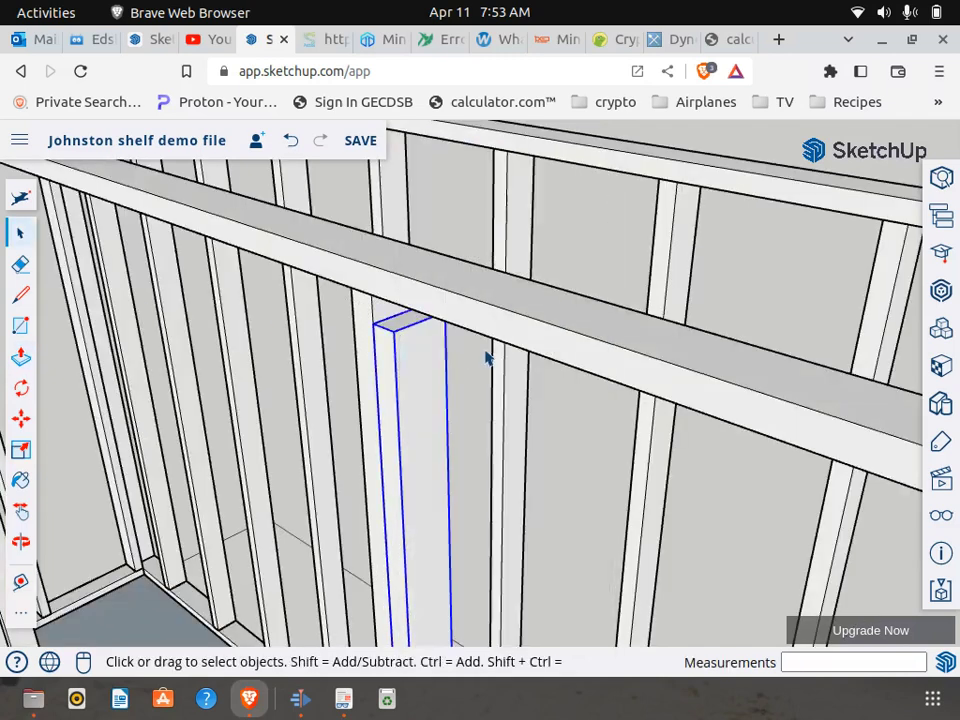
pyautogui.rightClick(433, 387)
pyautogui.click(493, 327)
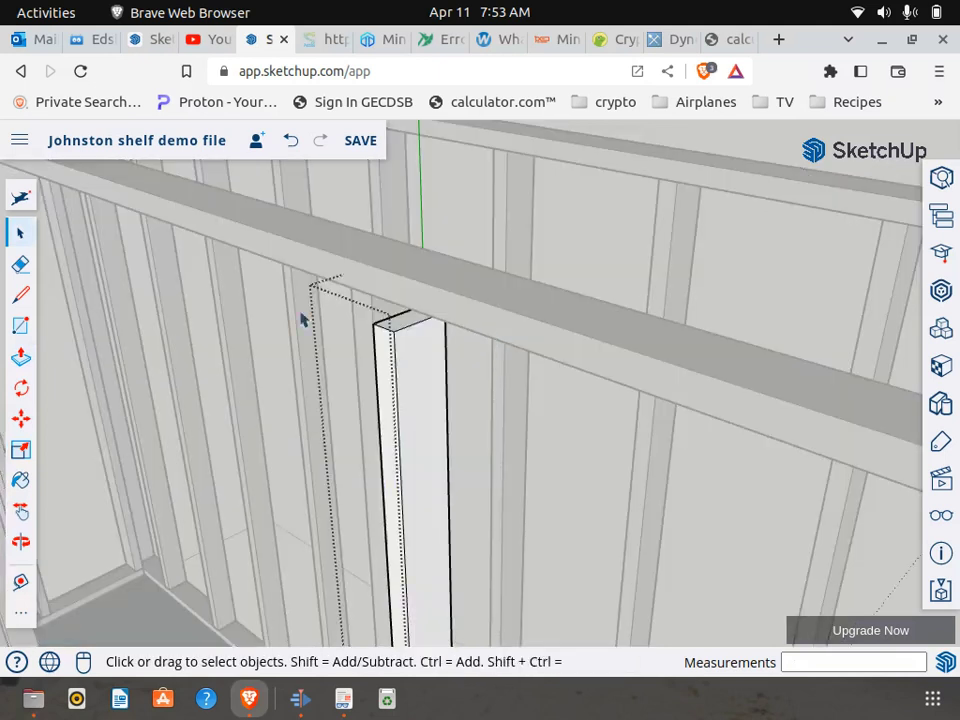
pyautogui.click(33, 353)
pyautogui.click(398, 333)
pyautogui.click(483, 352)
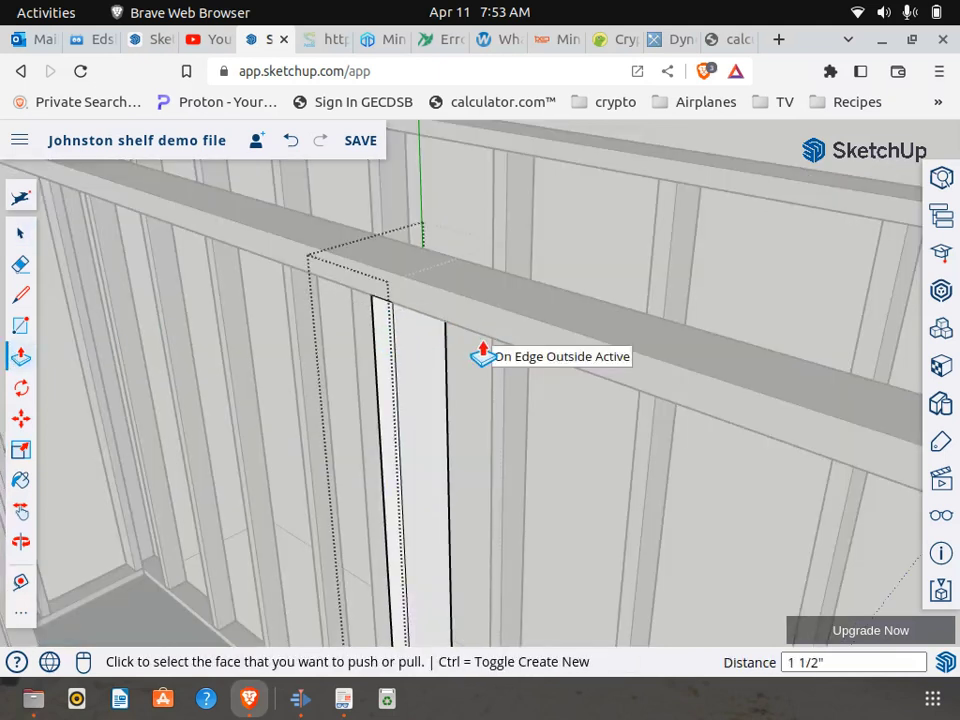
pyautogui.scroll(-3, 100, 343)
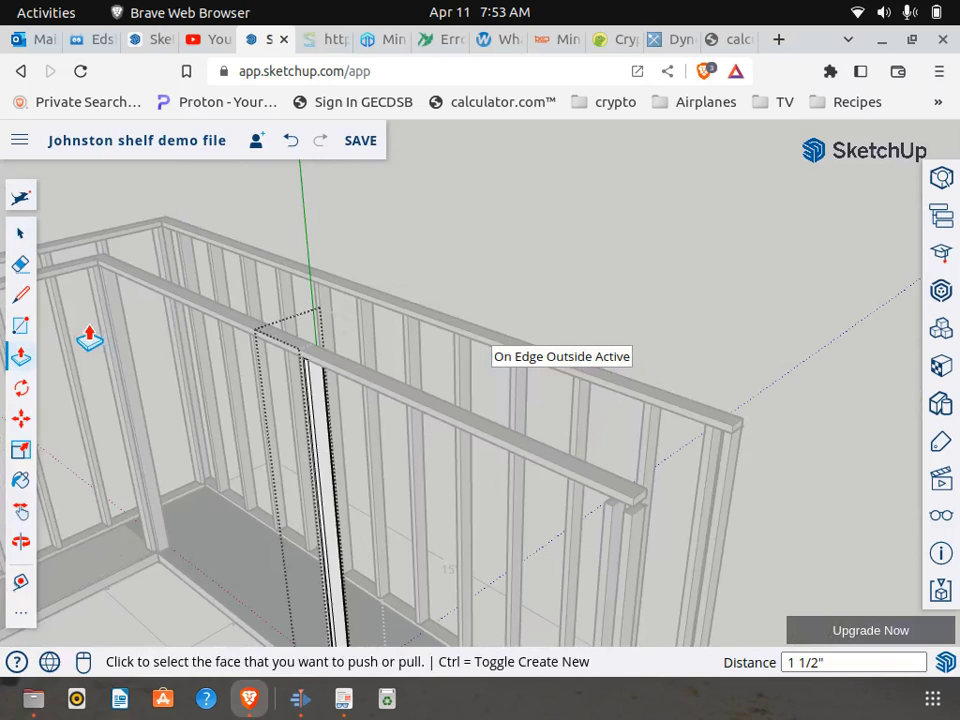
pyautogui.click(20, 232)
pyautogui.click(740, 365)
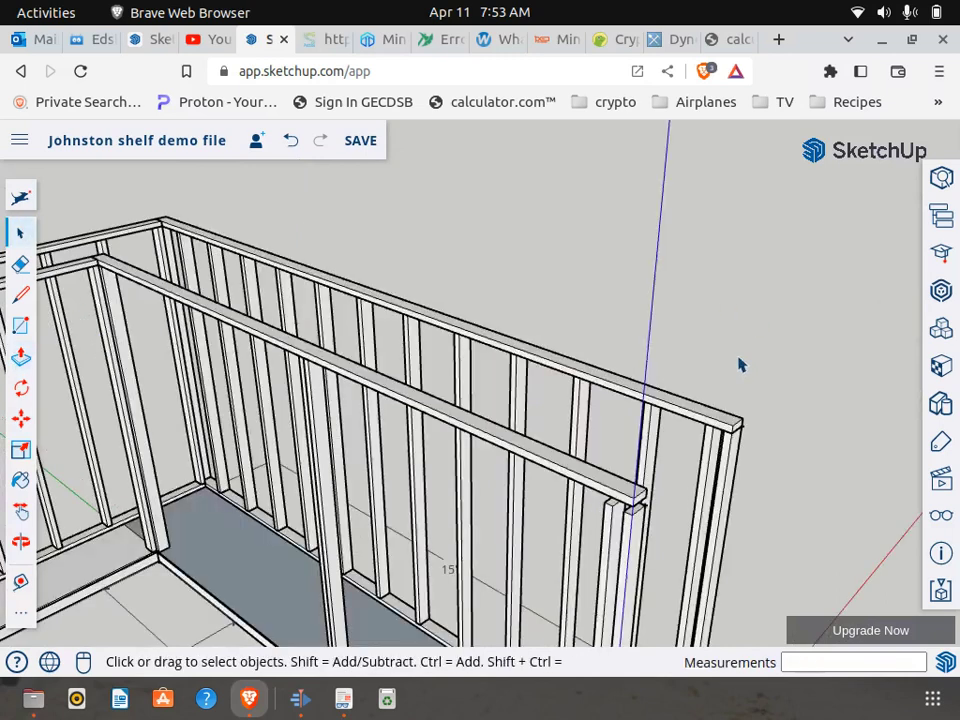
pyautogui.moveTo(603, 493); pyautogui.dragTo(506, 514, button='middle')
# - Open the left post and Push/Pull its top up to the board's corner
pyautogui.scroll(8, 484, 489)
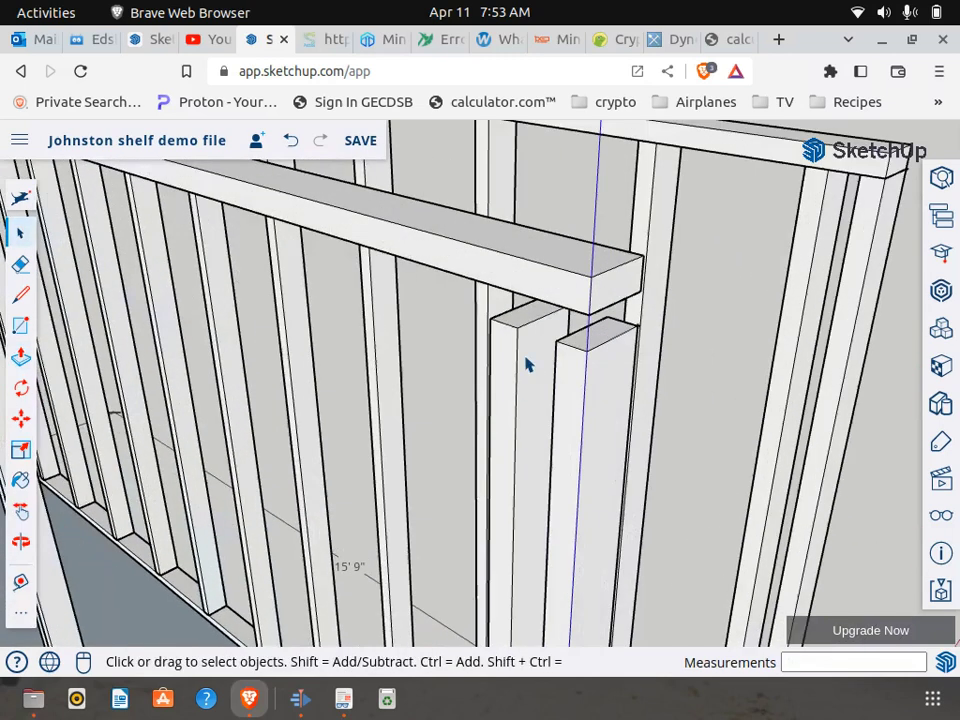
pyautogui.click(528, 365)
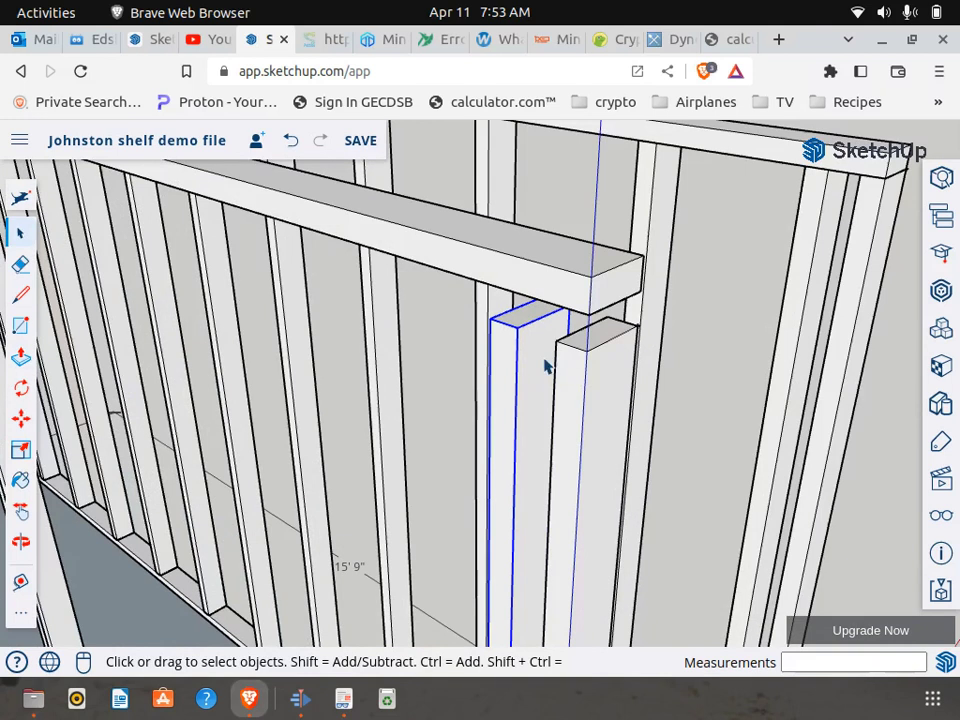
pyautogui.doubleClick(537, 365)
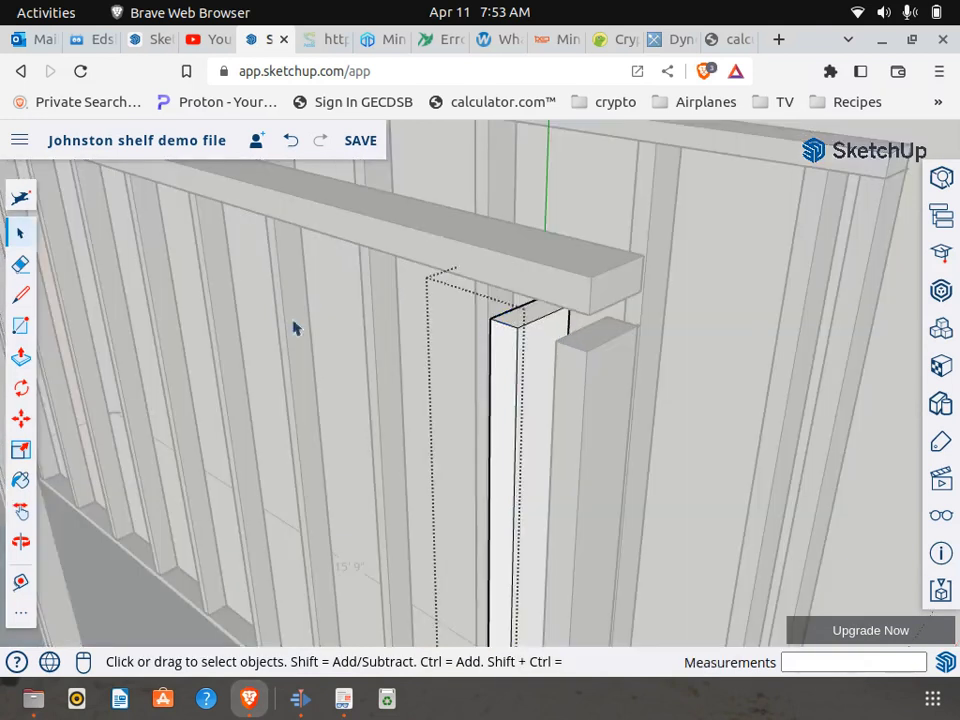
pyautogui.click(20, 357)
pyautogui.click(521, 318)
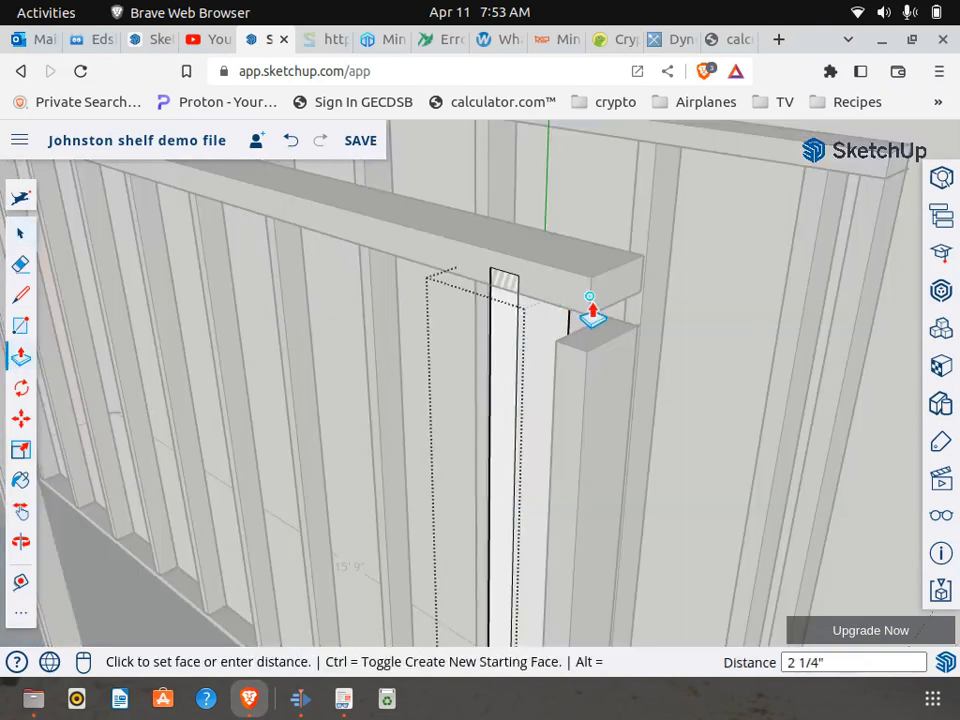
pyautogui.click(510, 311)
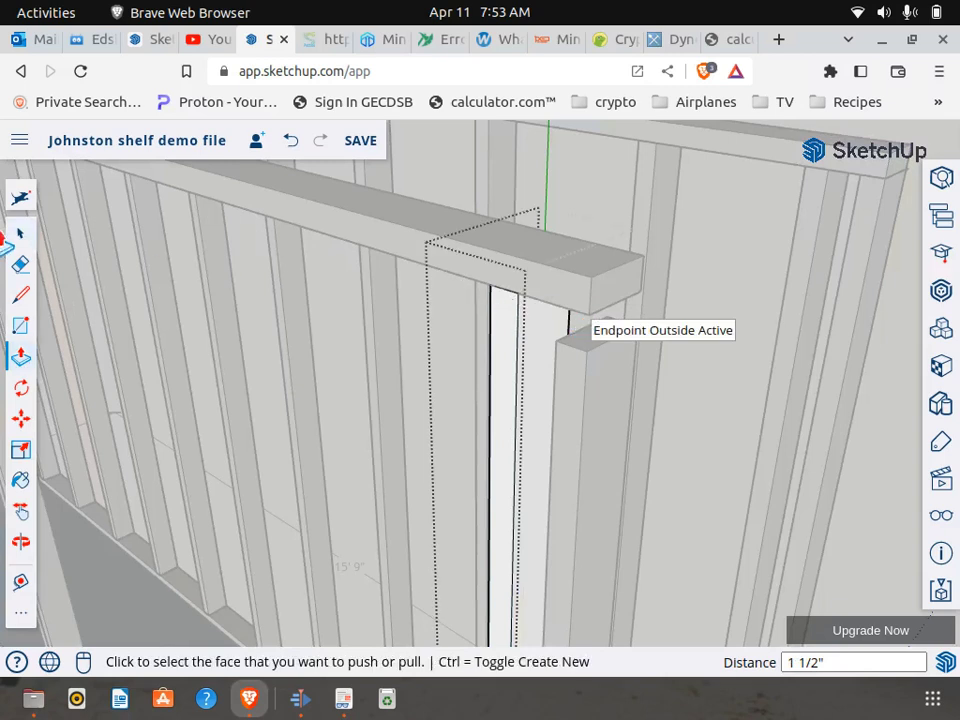
pyautogui.click(20, 232)
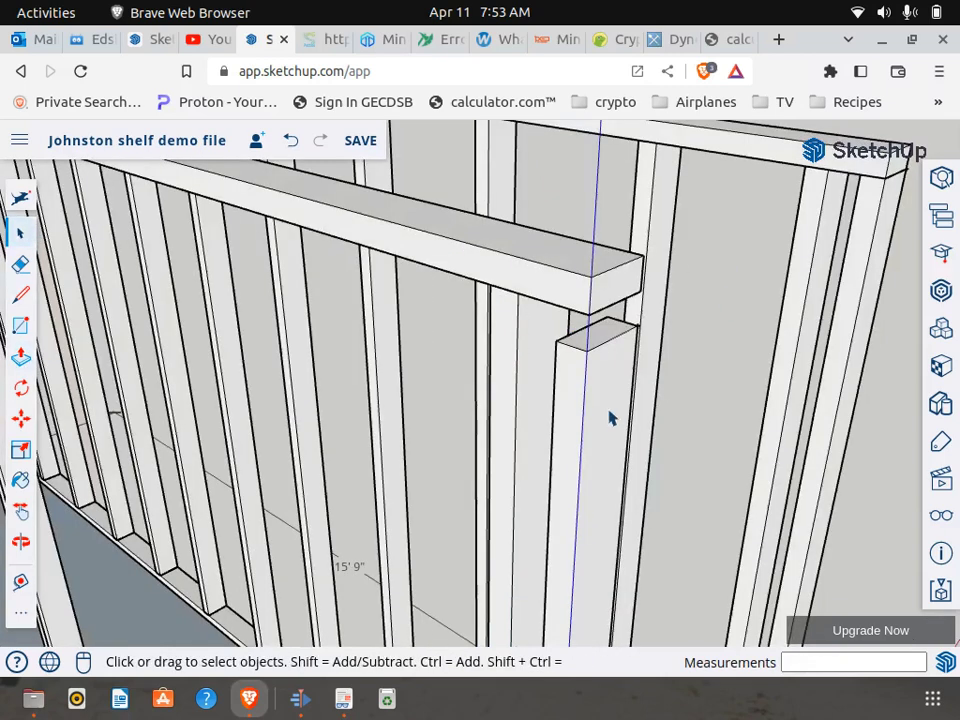
# - Open the neighbouring post and shift its top 1 1/2" to meet the board's underside
pyautogui.rightClick(608, 415)
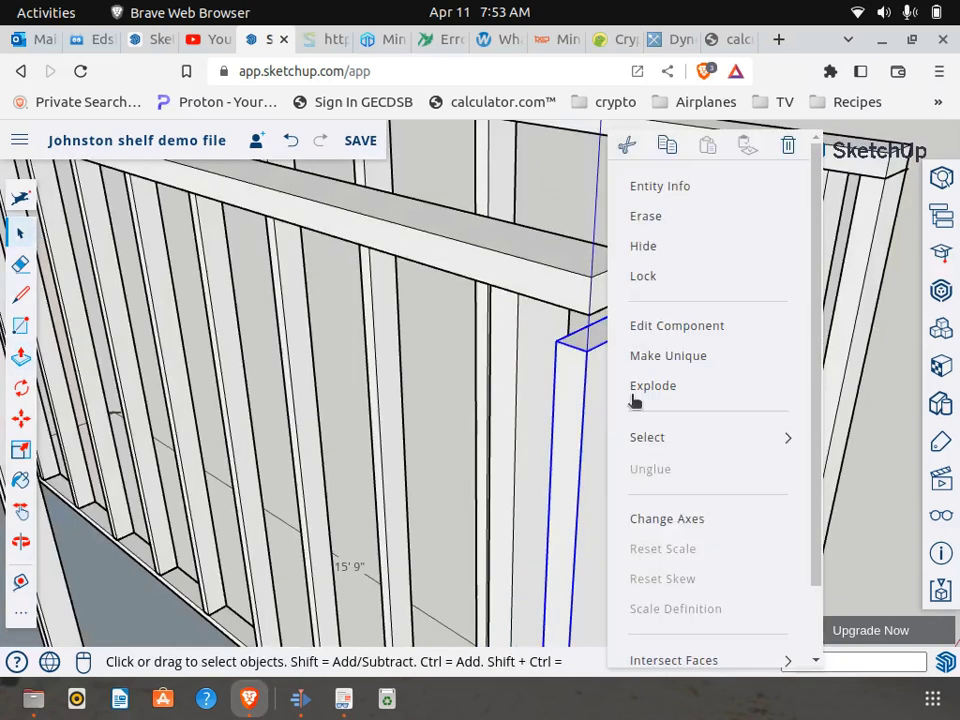
pyautogui.click(596, 409)
pyautogui.rightClick(592, 408)
pyautogui.click(622, 388)
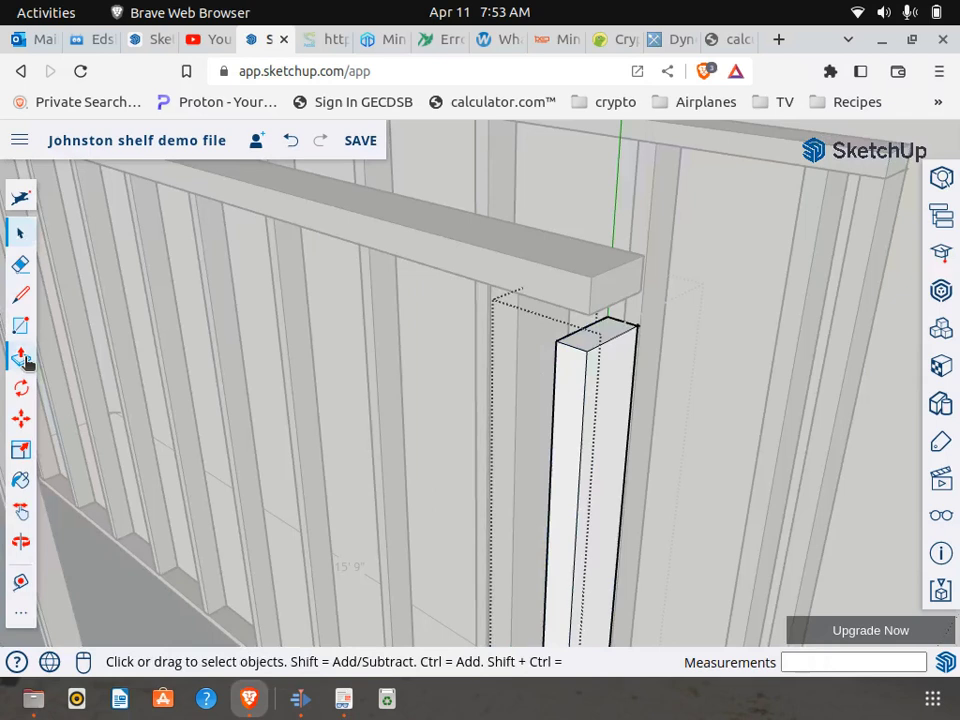
pyautogui.click(21, 357)
pyautogui.click(600, 338)
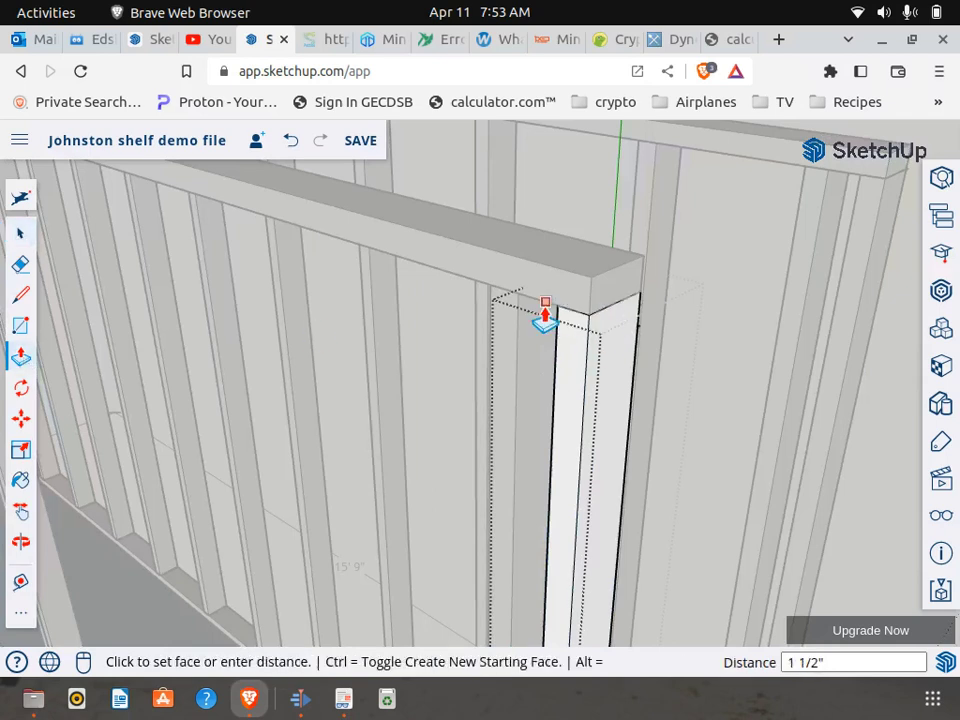
pyautogui.click(545, 312)
pyautogui.scroll(-4, 467, 399)
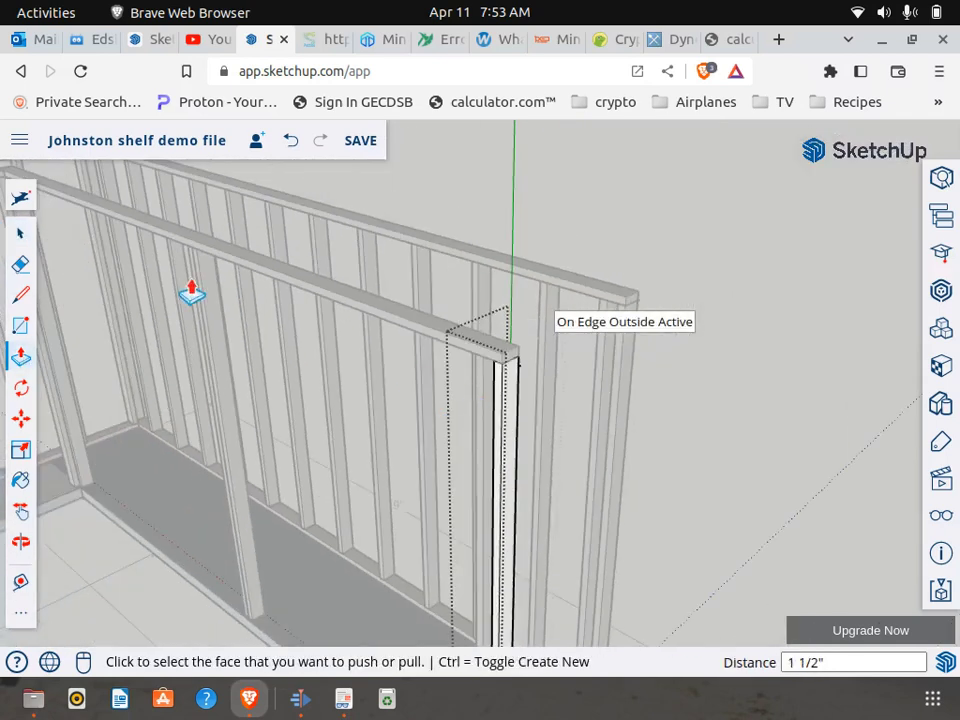
pyautogui.click(33, 236)
# - Orbit to face the short wall and bring up the context menu of its overhanging top board
pyautogui.scroll(-6, 705, 259)
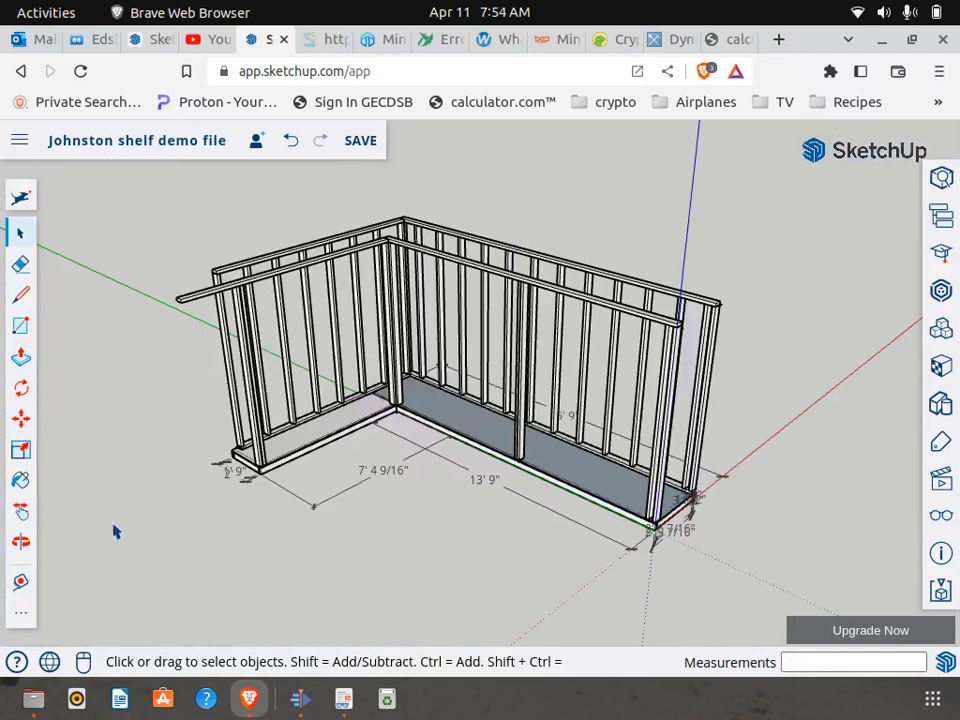
pyautogui.click(20, 542)
pyautogui.moveTo(199, 456); pyautogui.dragTo(259, 375)
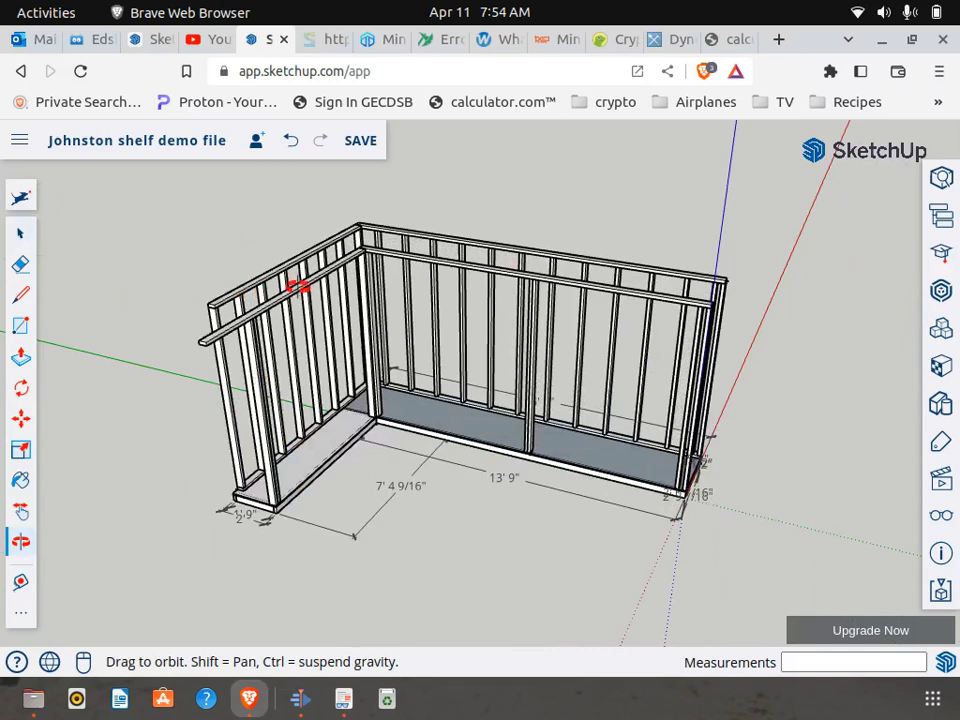
pyautogui.click(20, 232)
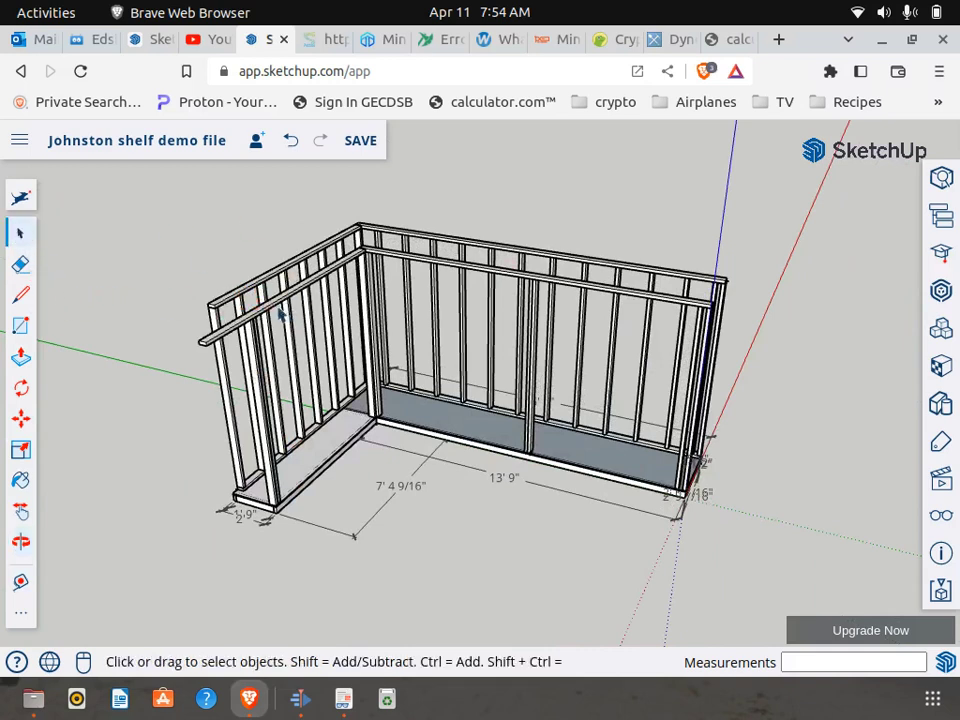
pyautogui.rightClick(271, 313)
# - Make the top board a unique component and enter it for editing
pyautogui.click(310, 358)
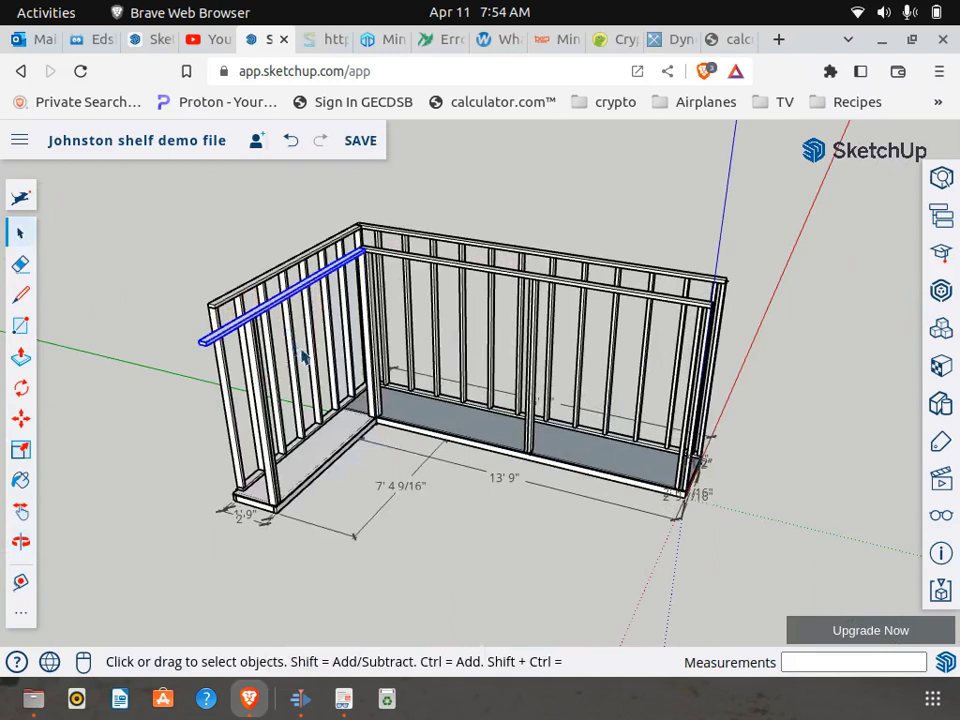
pyautogui.rightClick(266, 318)
pyautogui.click(310, 325)
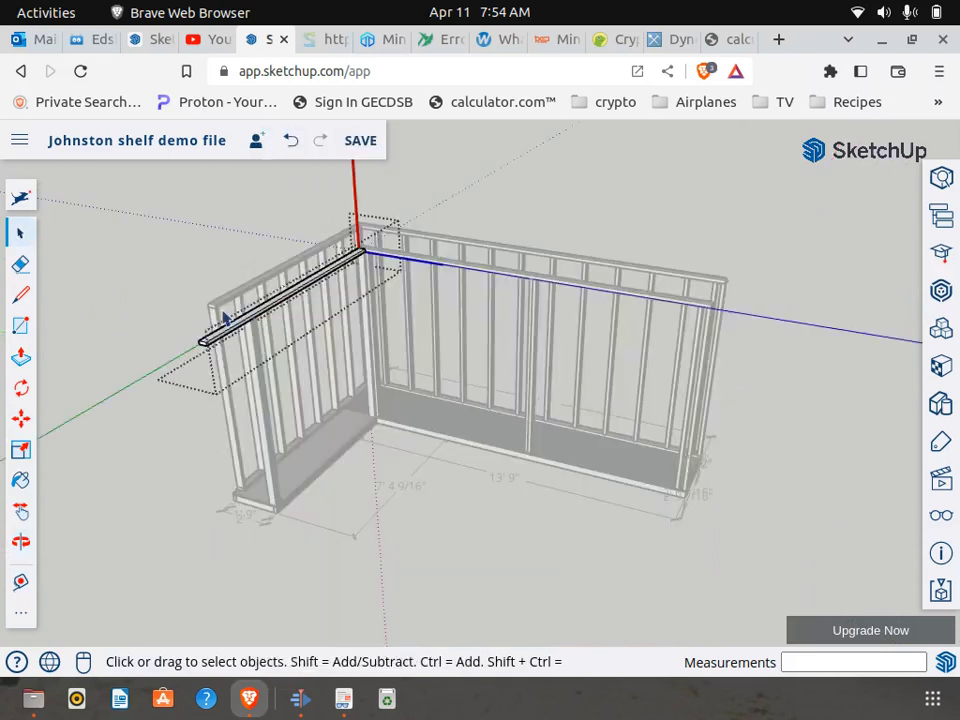
# - Push/Pull the board's protruding end back about 2' 2 7/16" so it ends flush with the wall end
pyautogui.press('p')
pyautogui.scroll(3, 183, 350)
pyautogui.scroll(1, 180, 350)
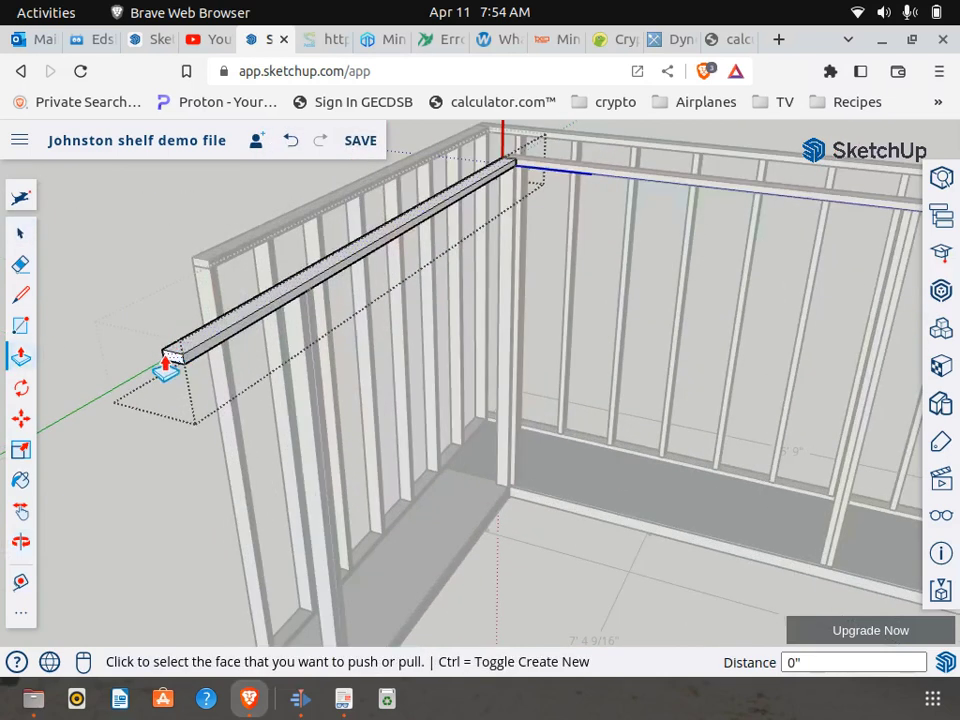
pyautogui.click(167, 358)
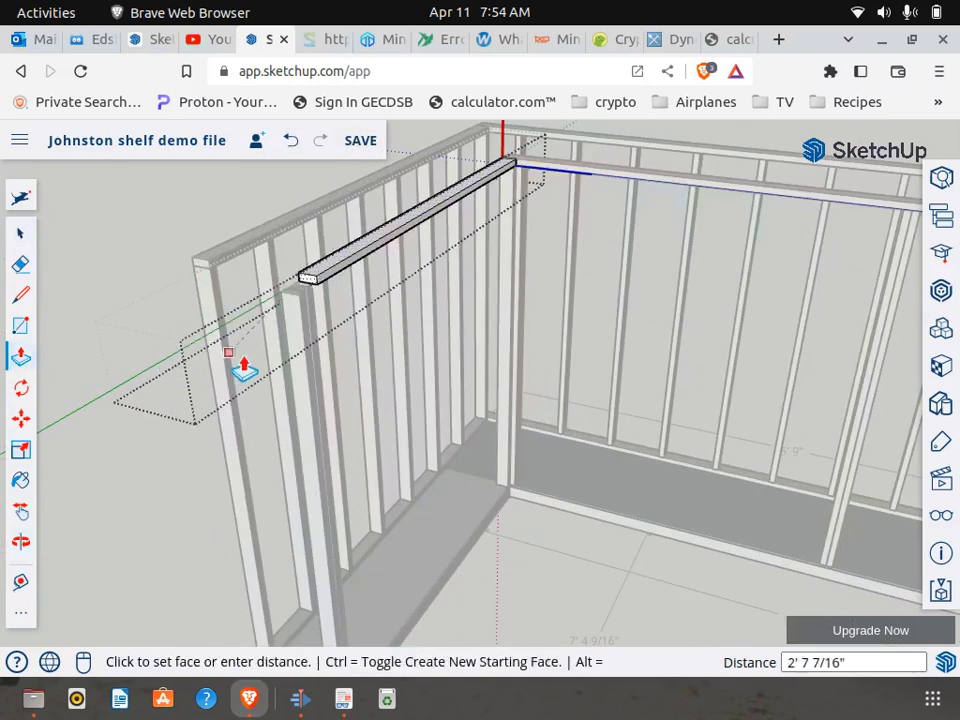
pyautogui.click(315, 428)
pyautogui.click(22, 233)
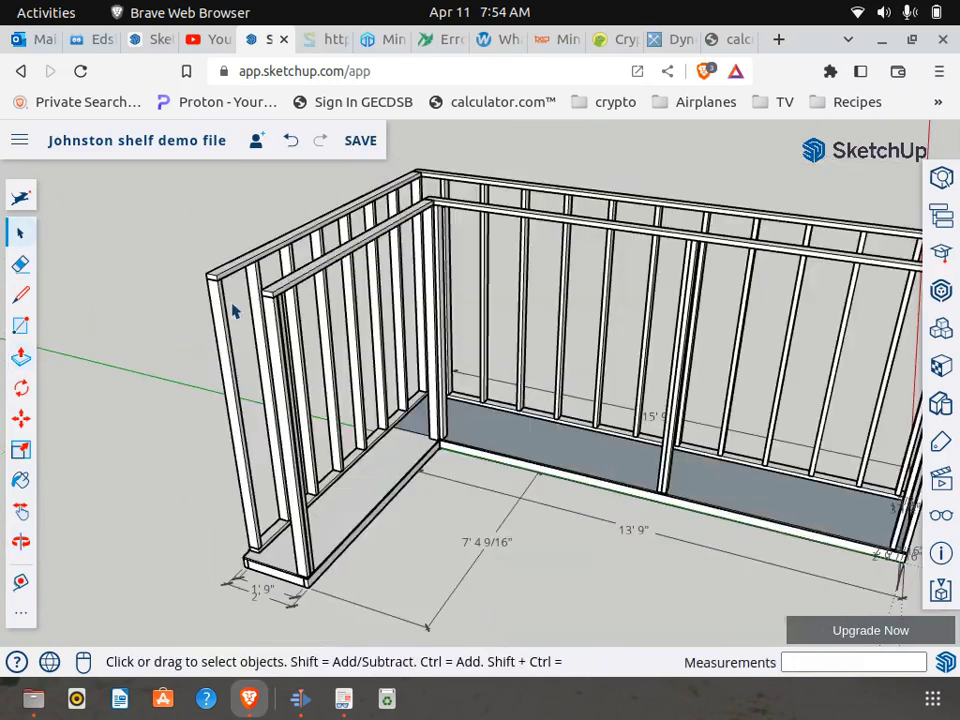